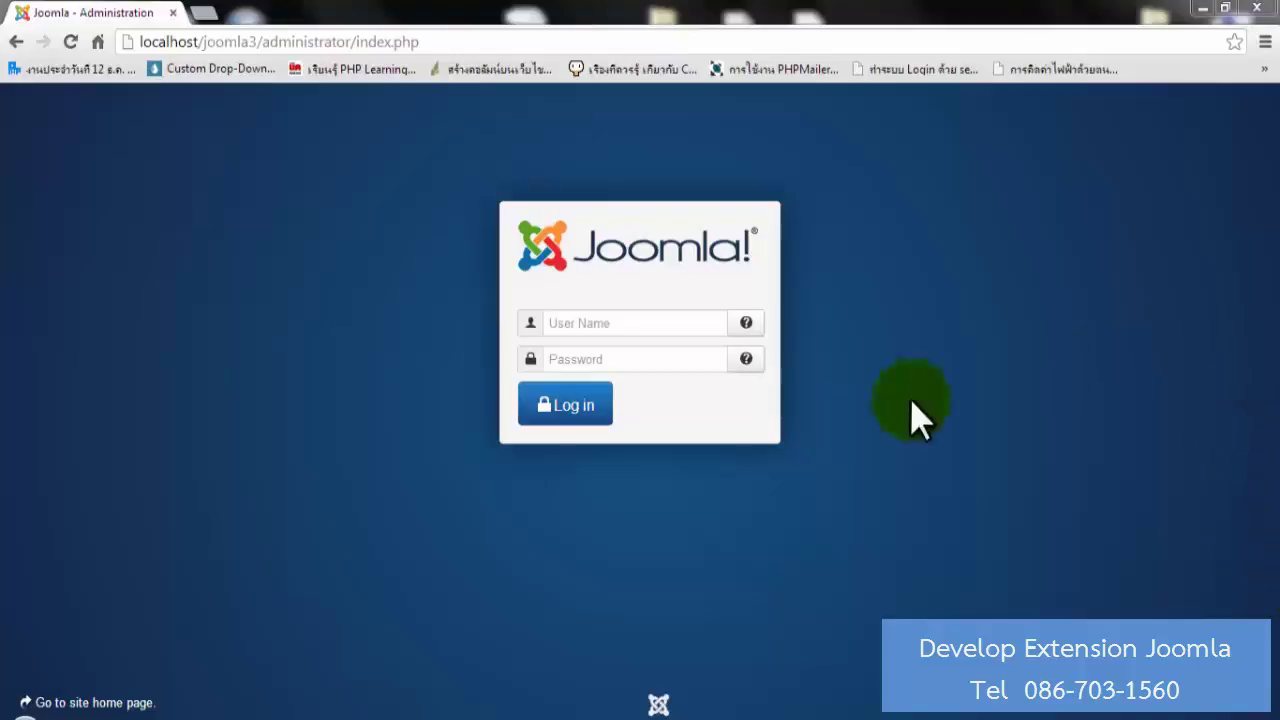
Sign in to the Joomla backend with the admin user name and account password.
click(669, 325)
text(a)
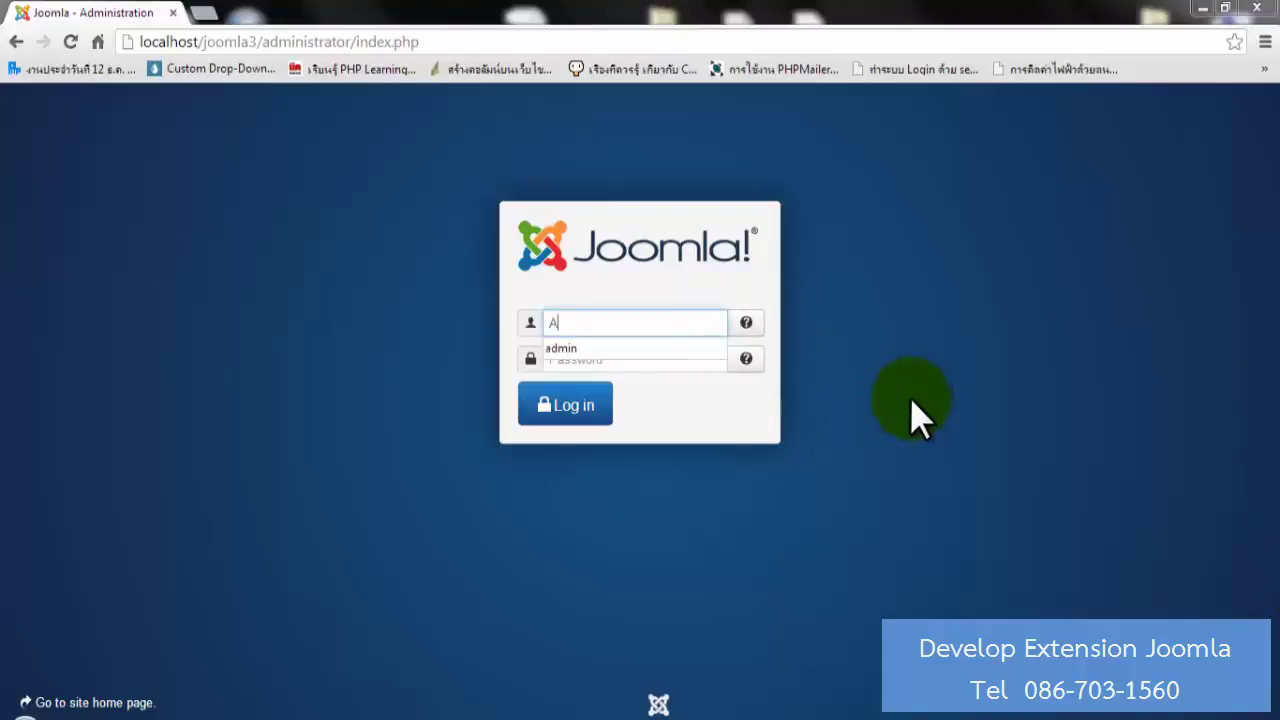
text(dmin)
key(Tab)
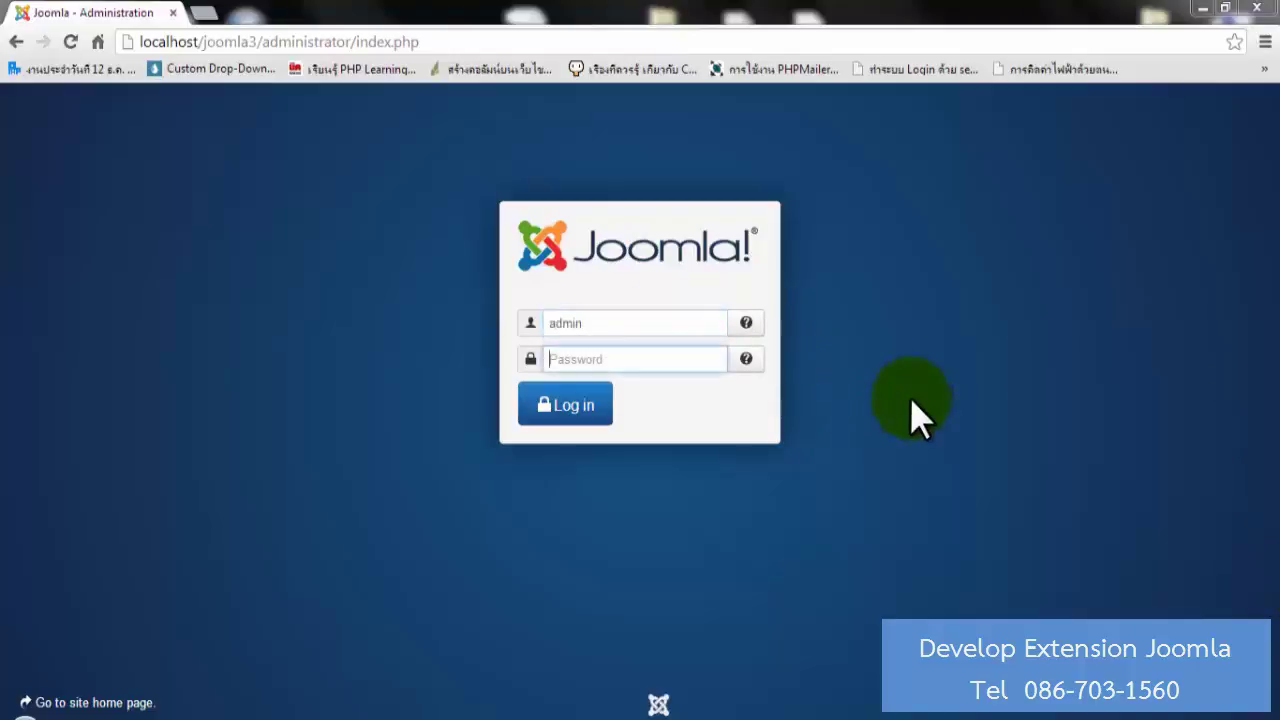
text(•••••)
key(Return)
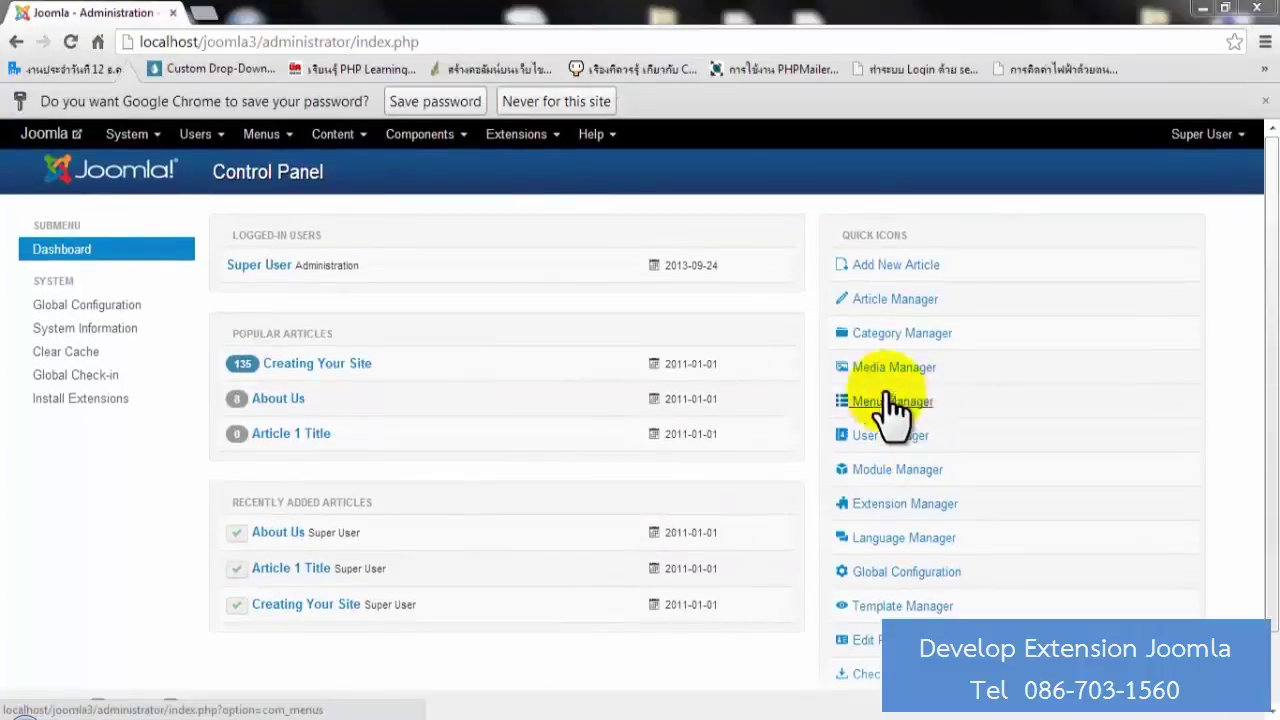
Open the MDFiles Categories list, which shows the existing 'xxx' category.
click(459, 142)
mouse_move(458, 240)
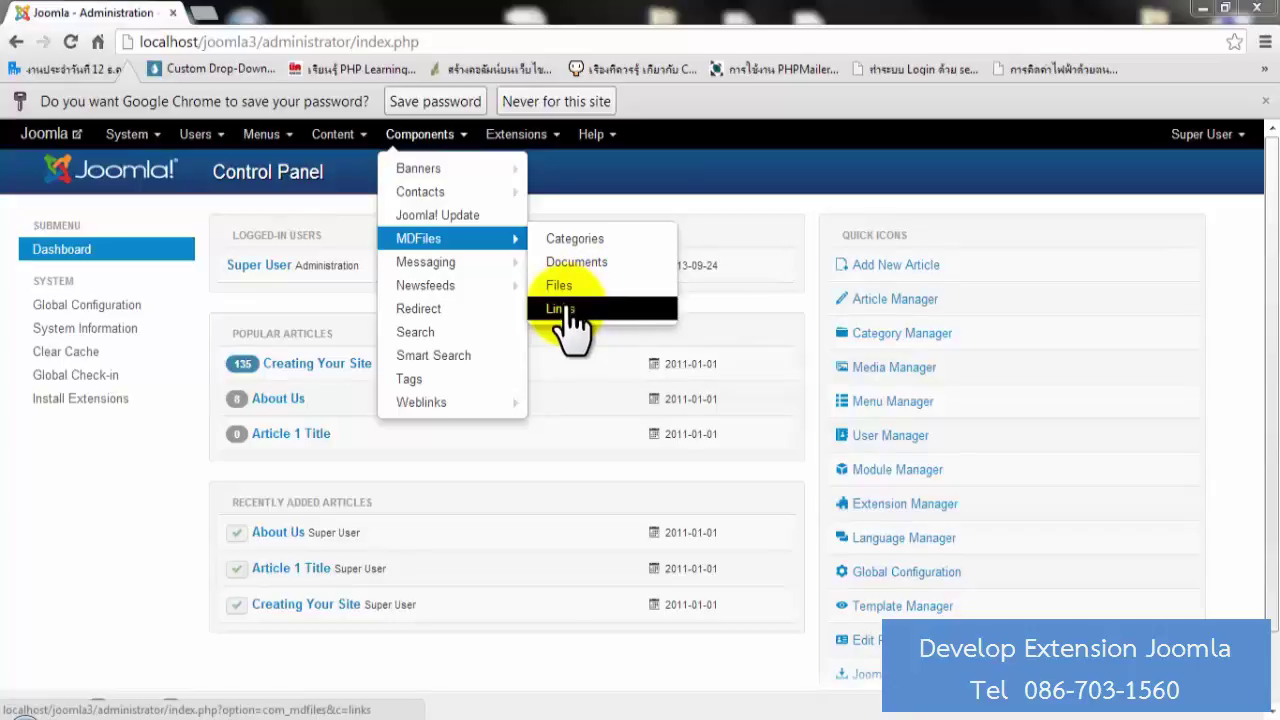
mouse_move(452, 266)
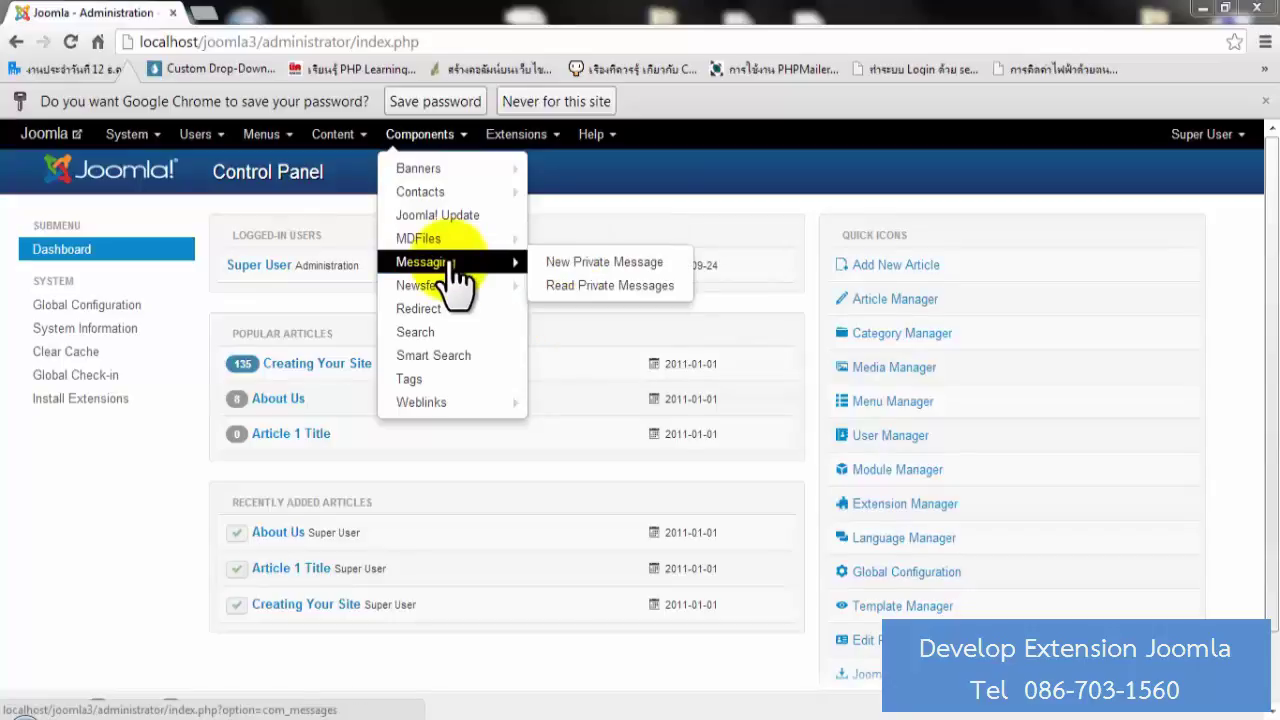
click(548, 238)
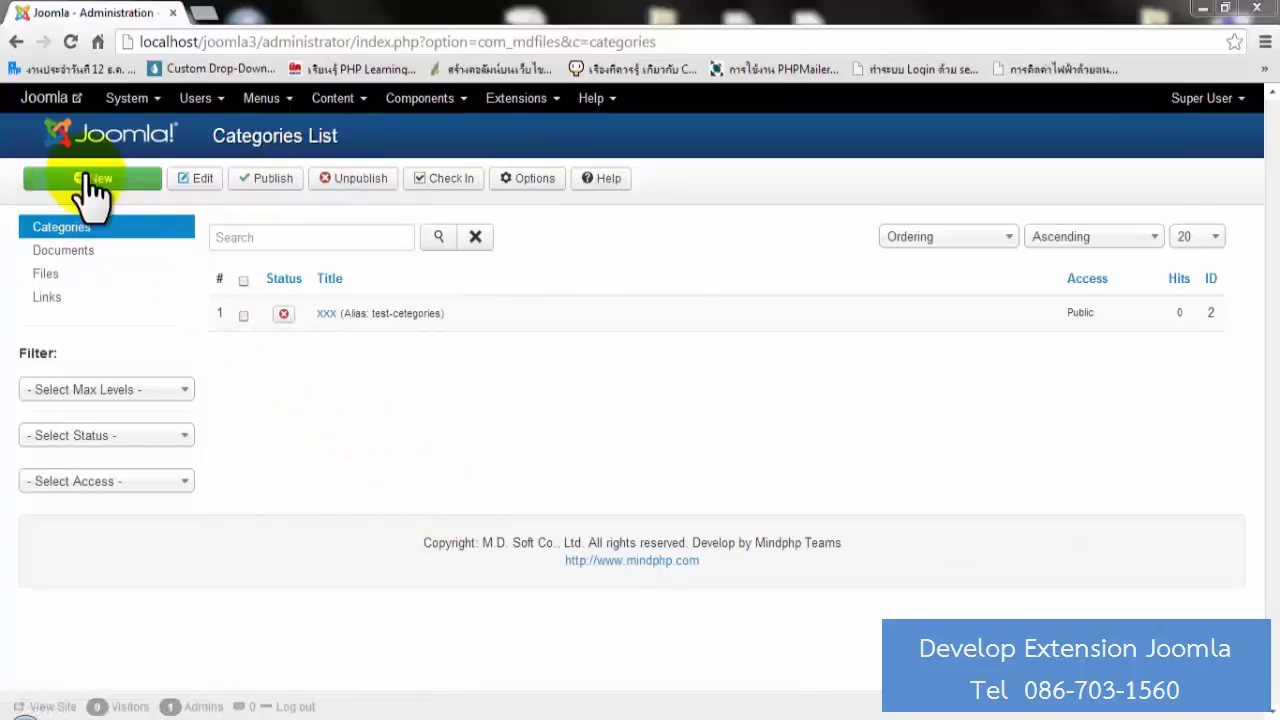
Start a new MDFiles category and title it 'Test Categories'.
click(90, 180)
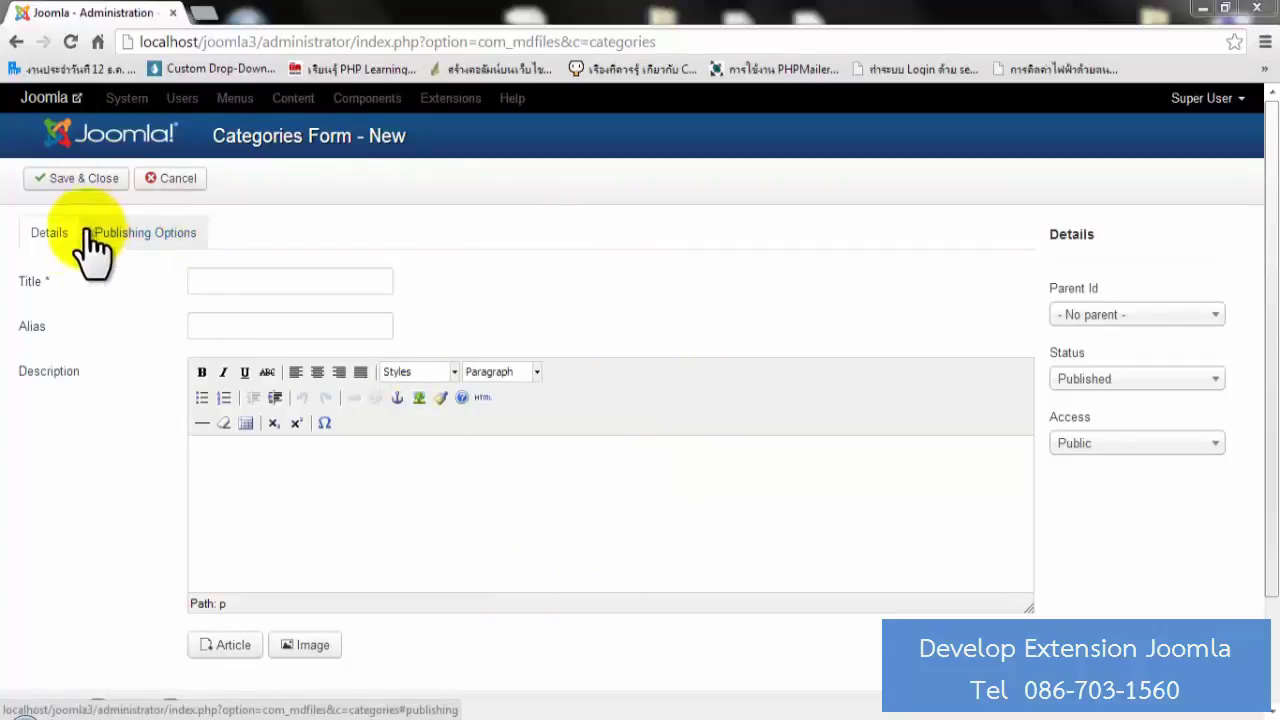
click(135, 242)
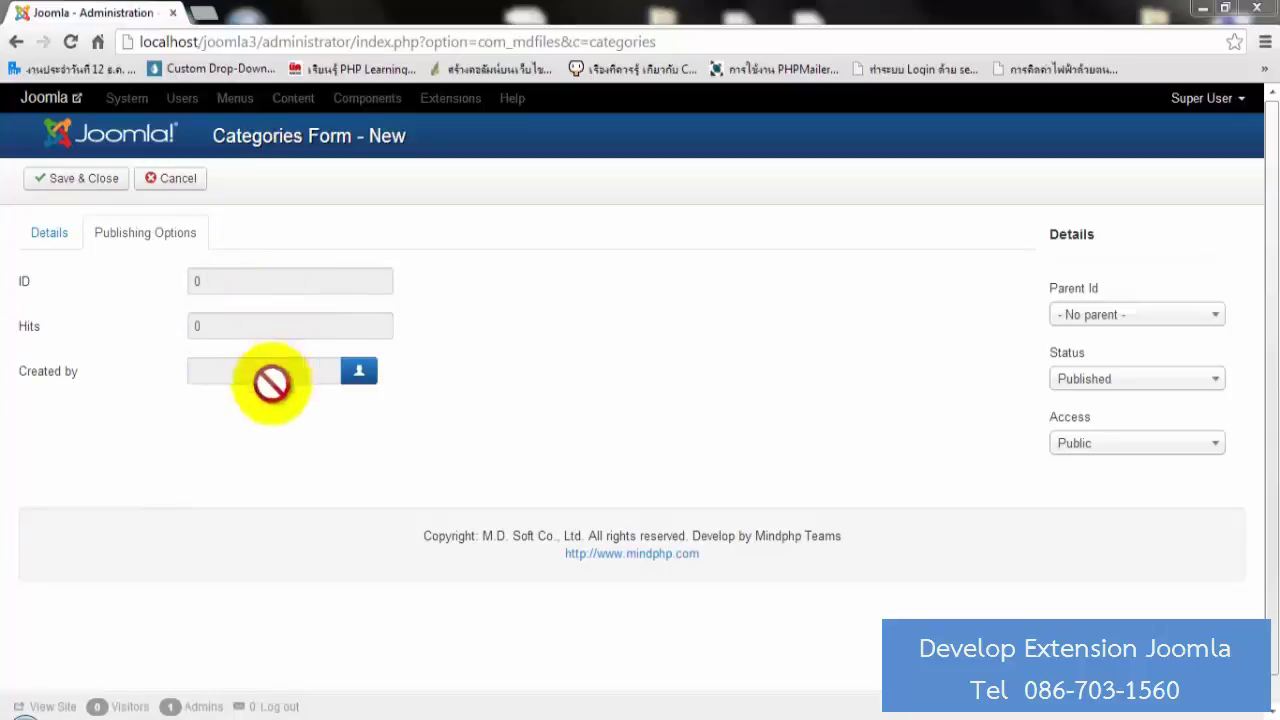
click(65, 232)
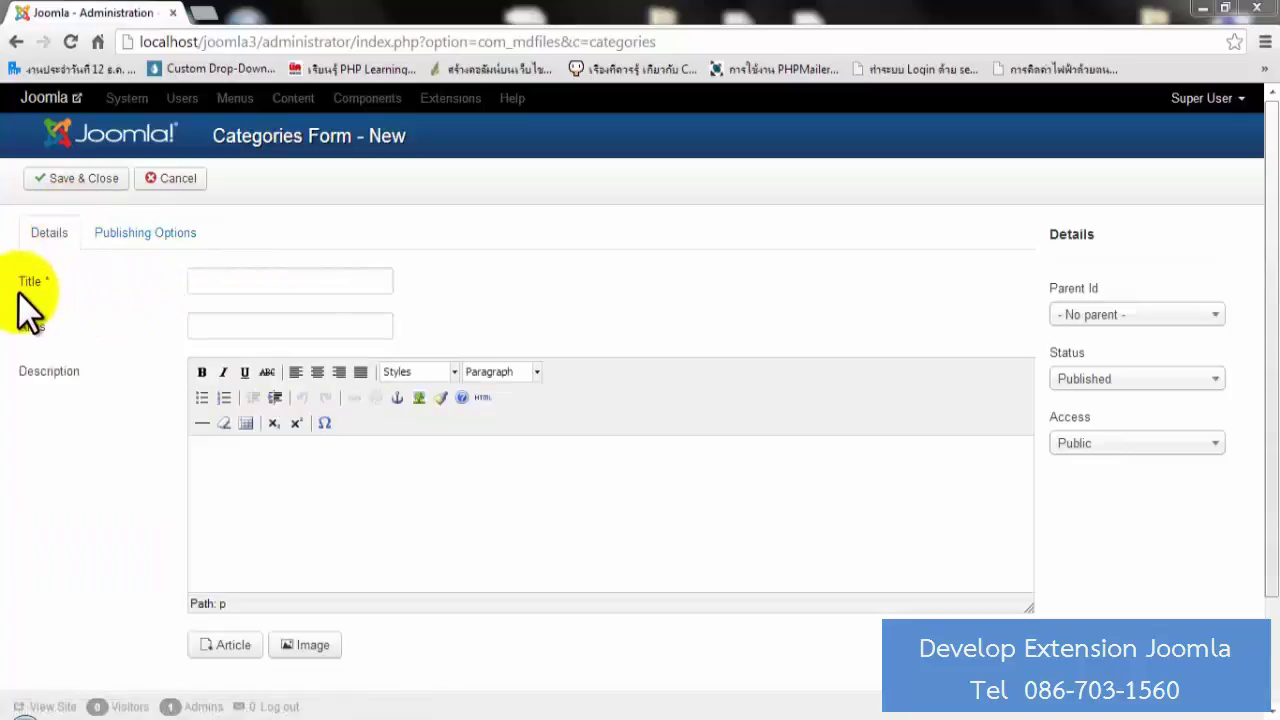
click(291, 281)
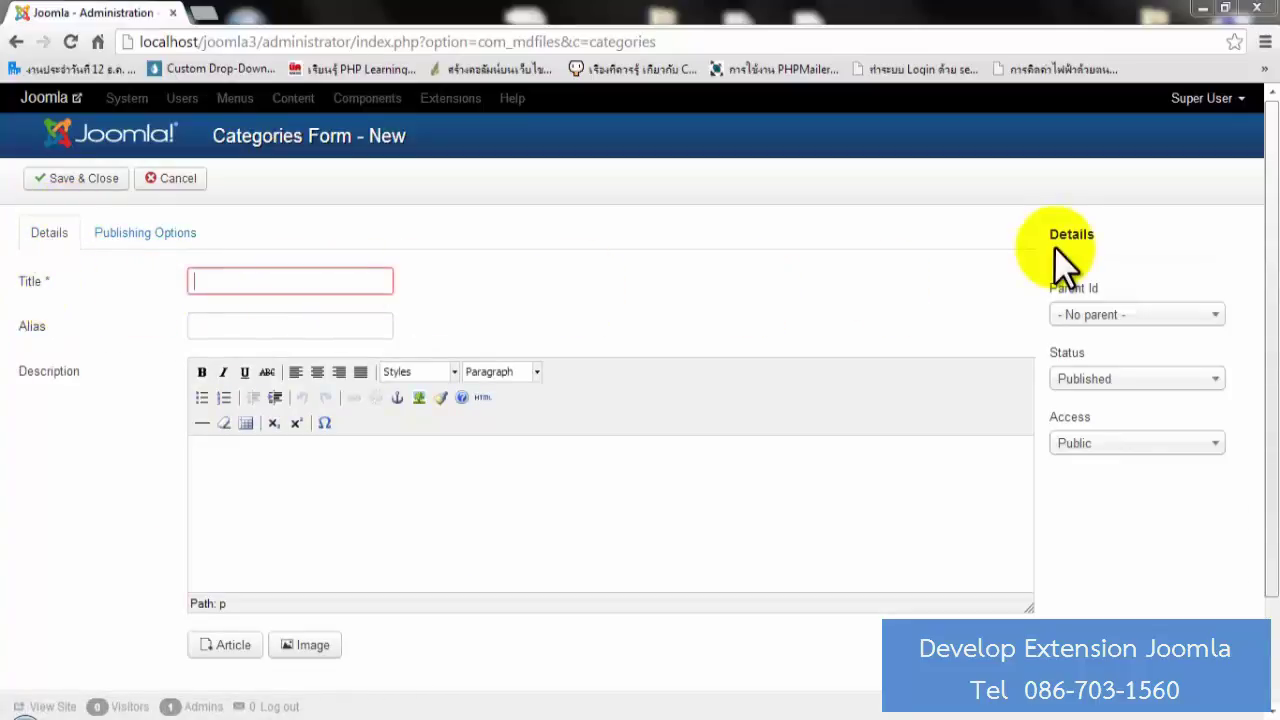
text(Tes)
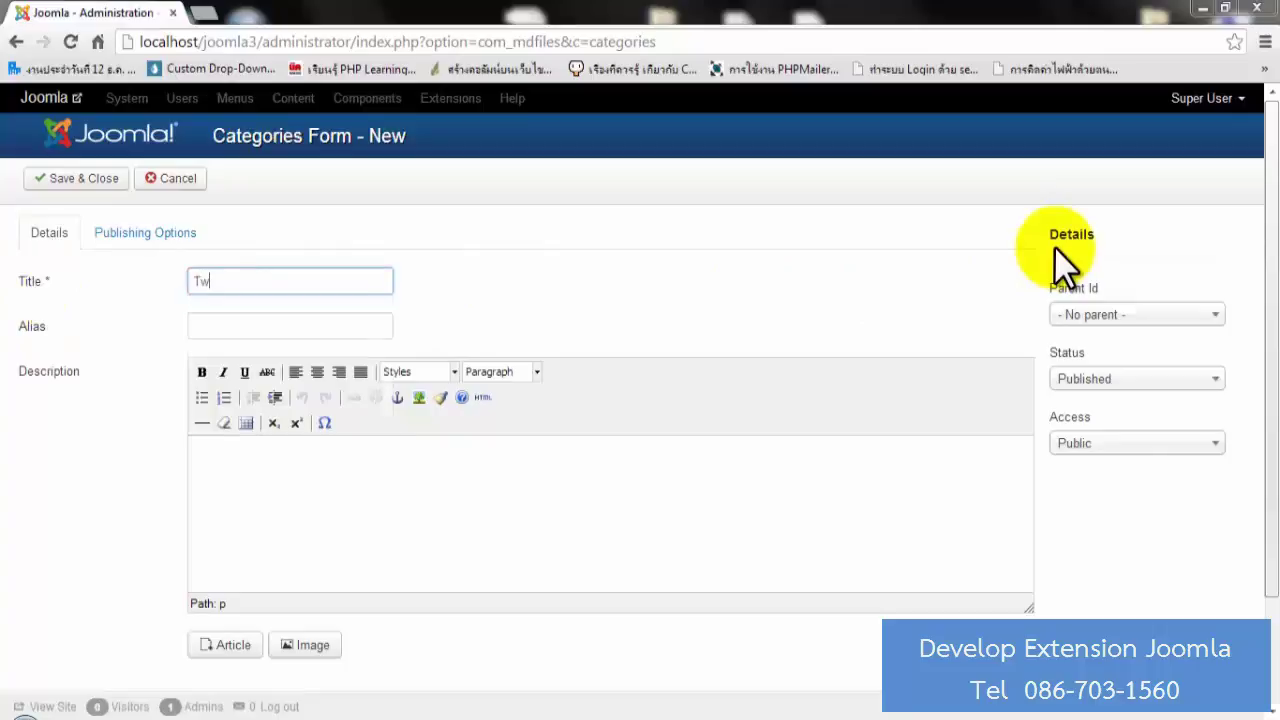
key(BackSpace)
key(BackSpace)
key(Down)
key(Down)
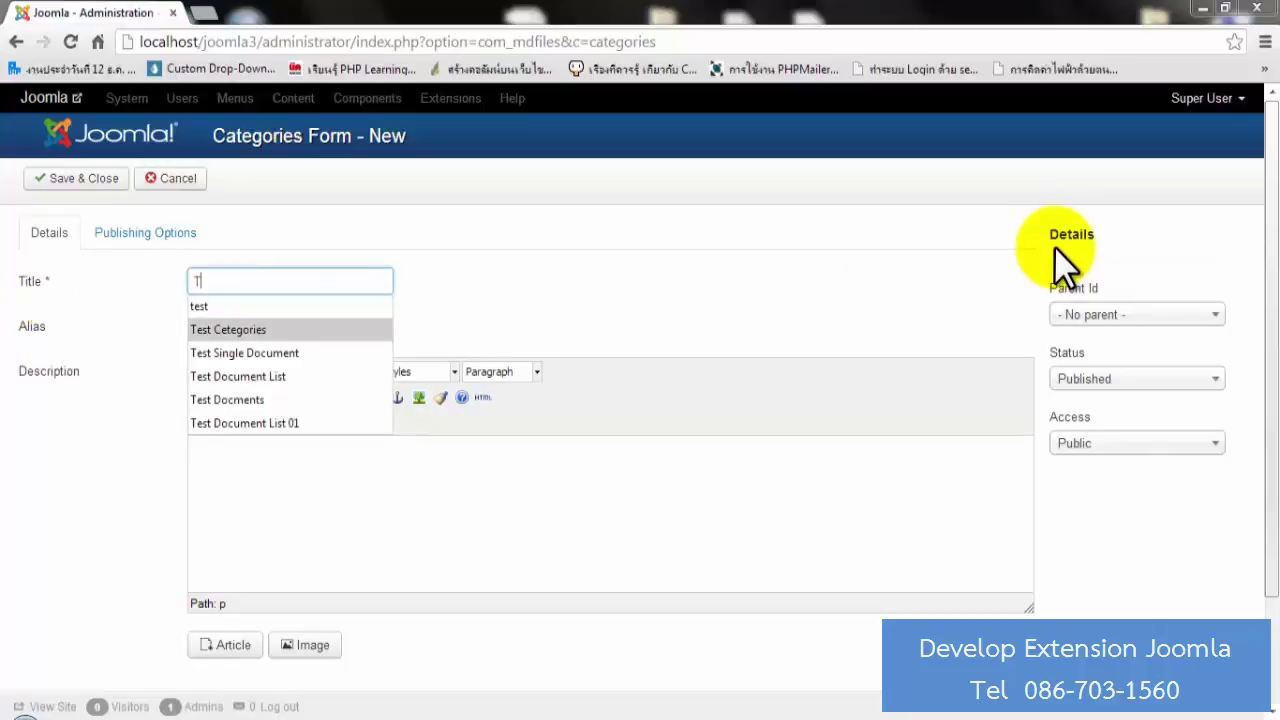
key(Return)
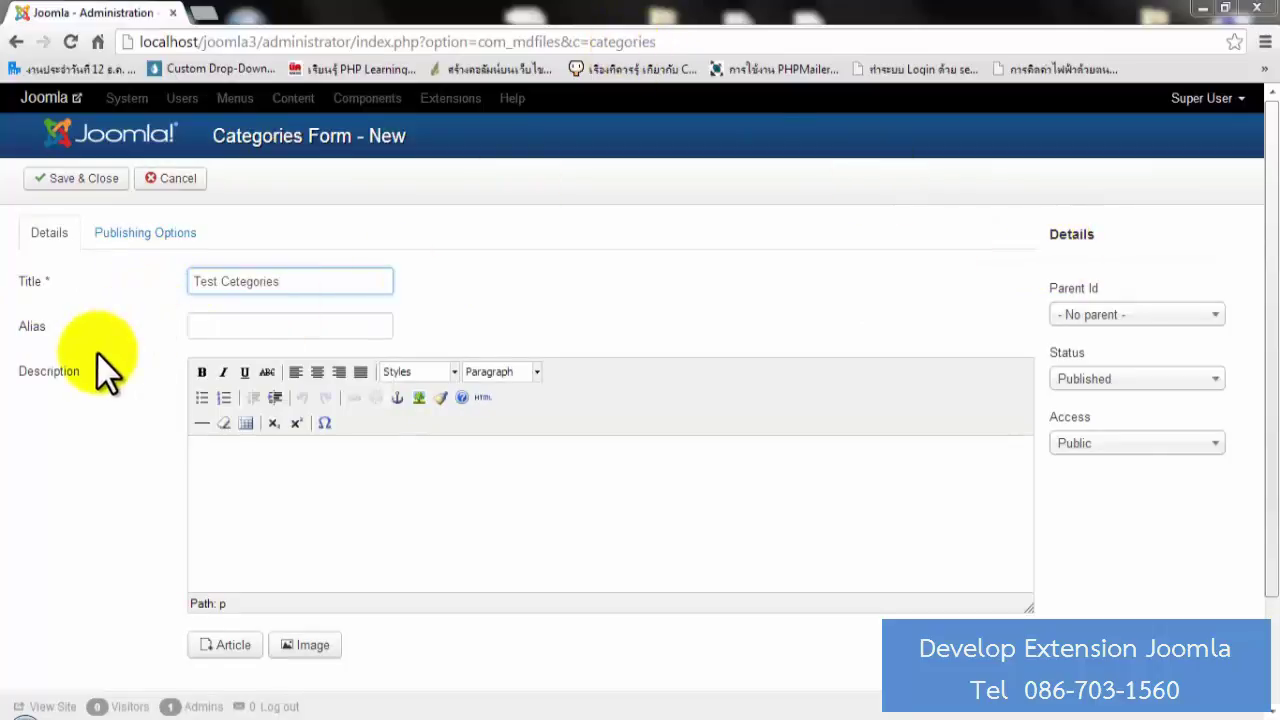
Give the category the description 'test' and save it back to the list.
click(323, 500)
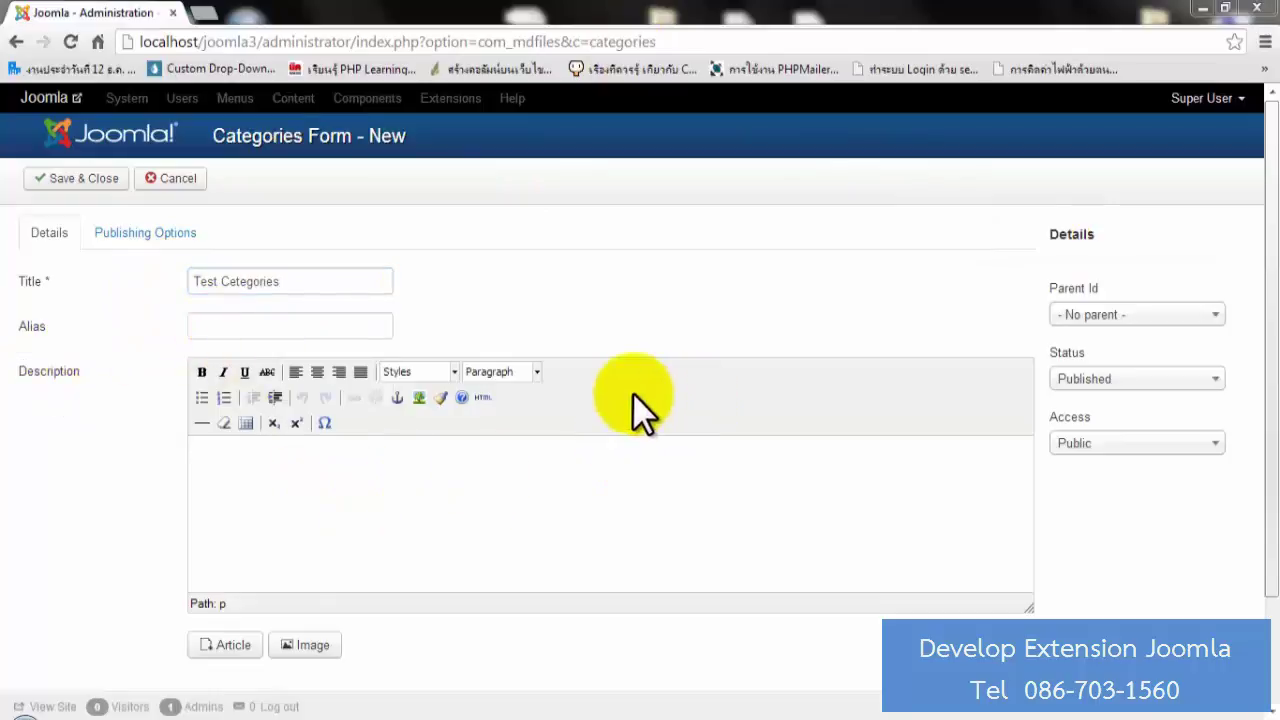
text(test)
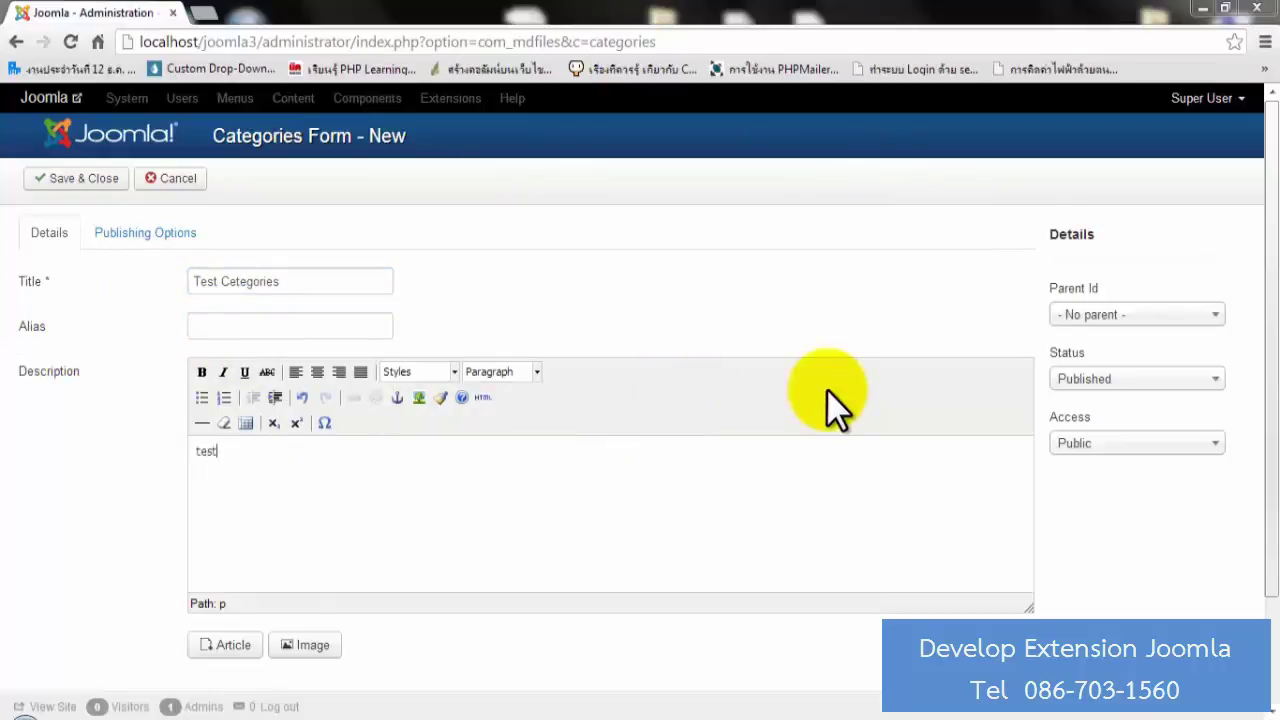
scroll(829, 391, down, 2)
scroll(260, 400, up, 2)
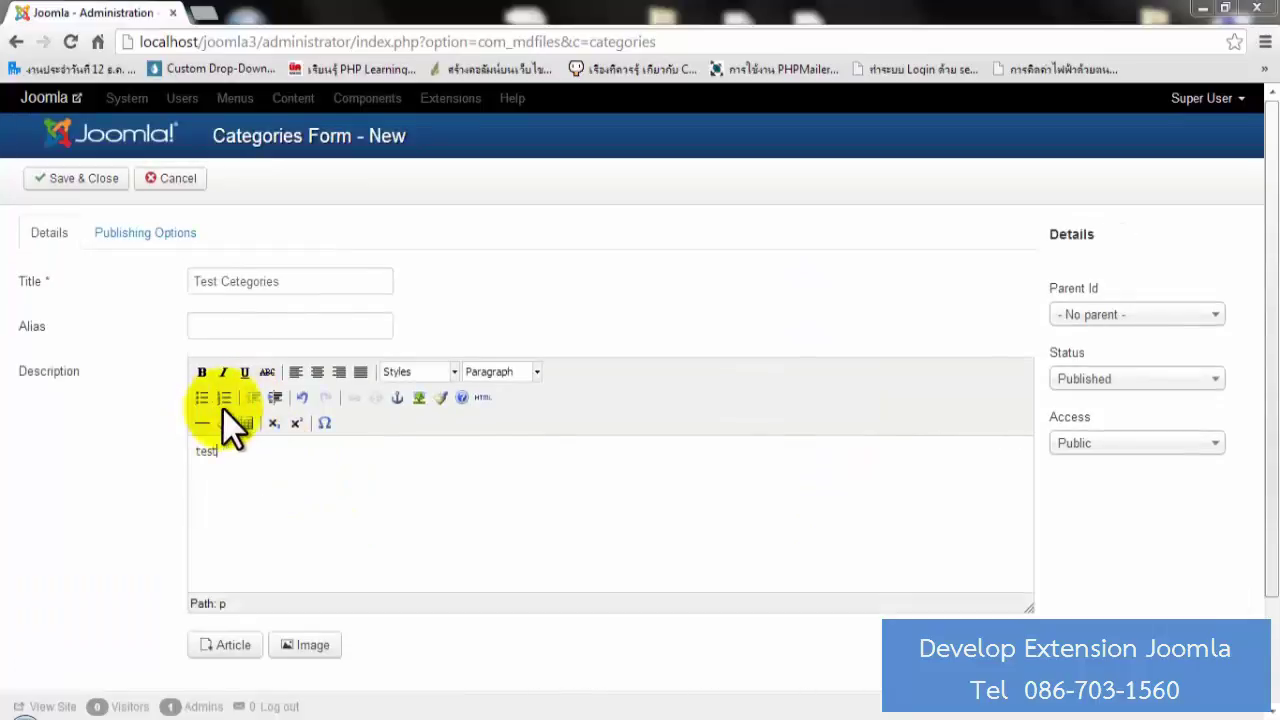
click(83, 180)
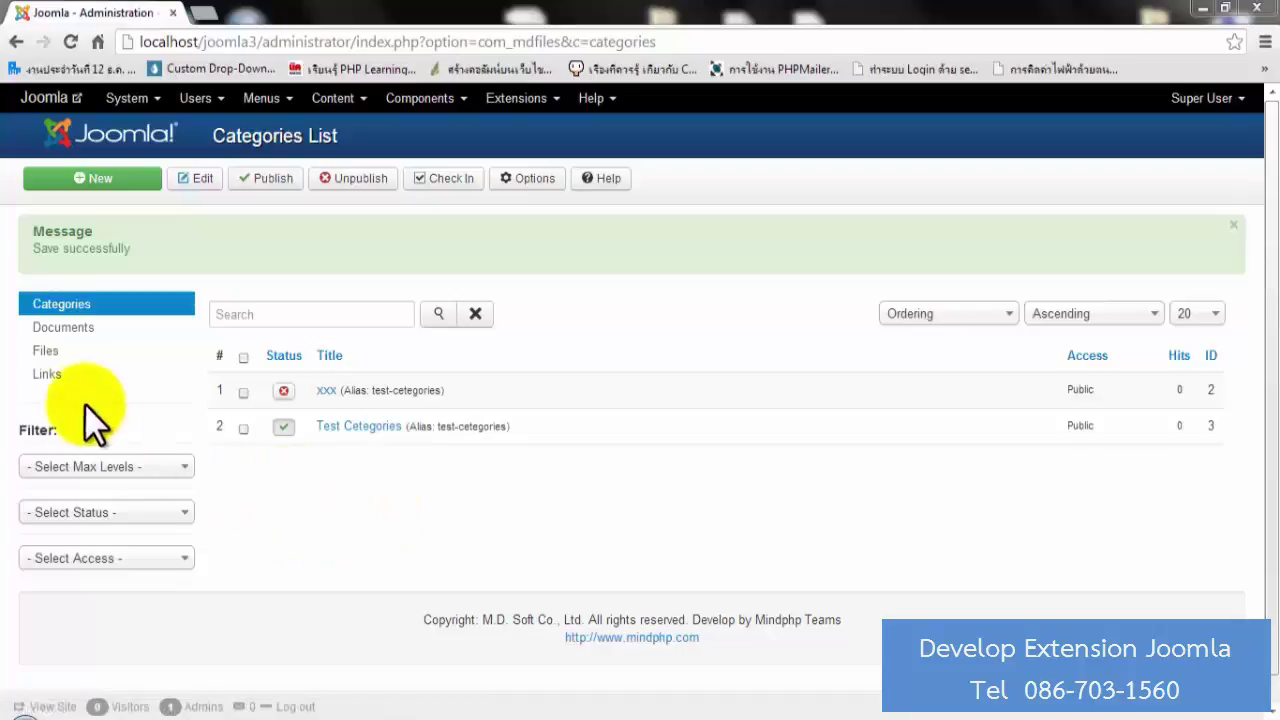
Open the empty MDFiles Files list through Components > MDFiles > Files.
click(56, 356)
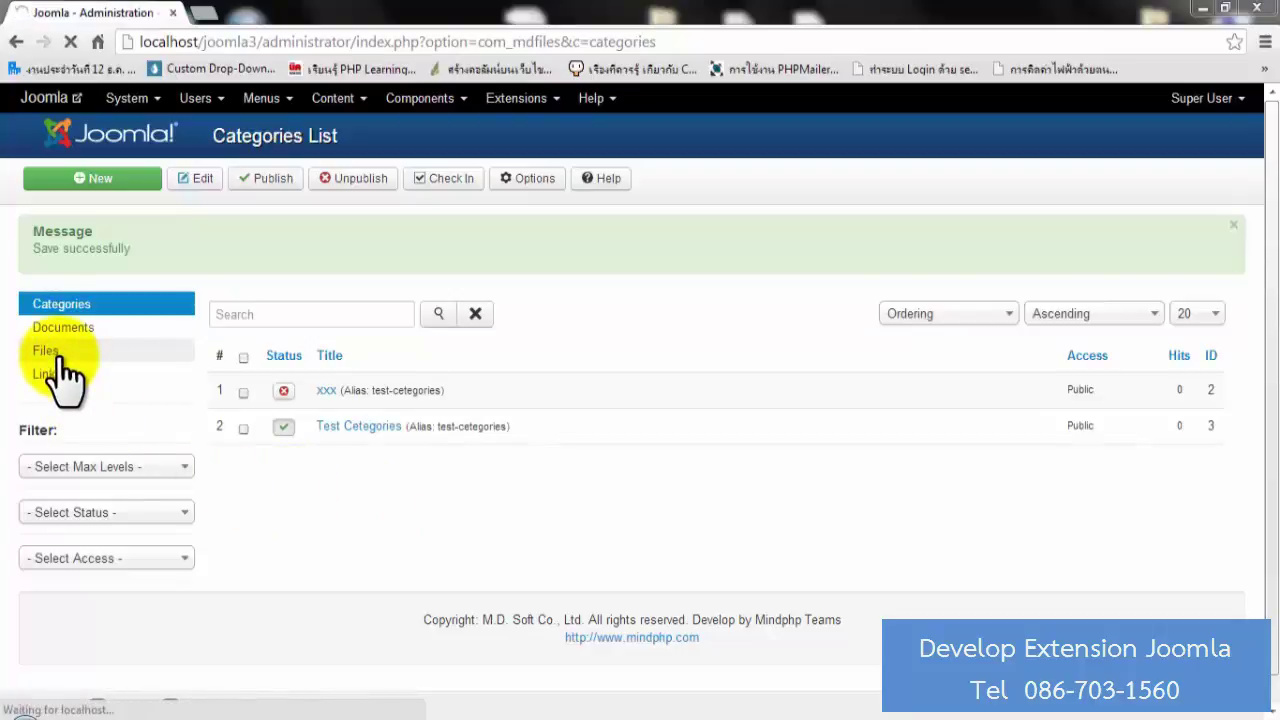
click(448, 100)
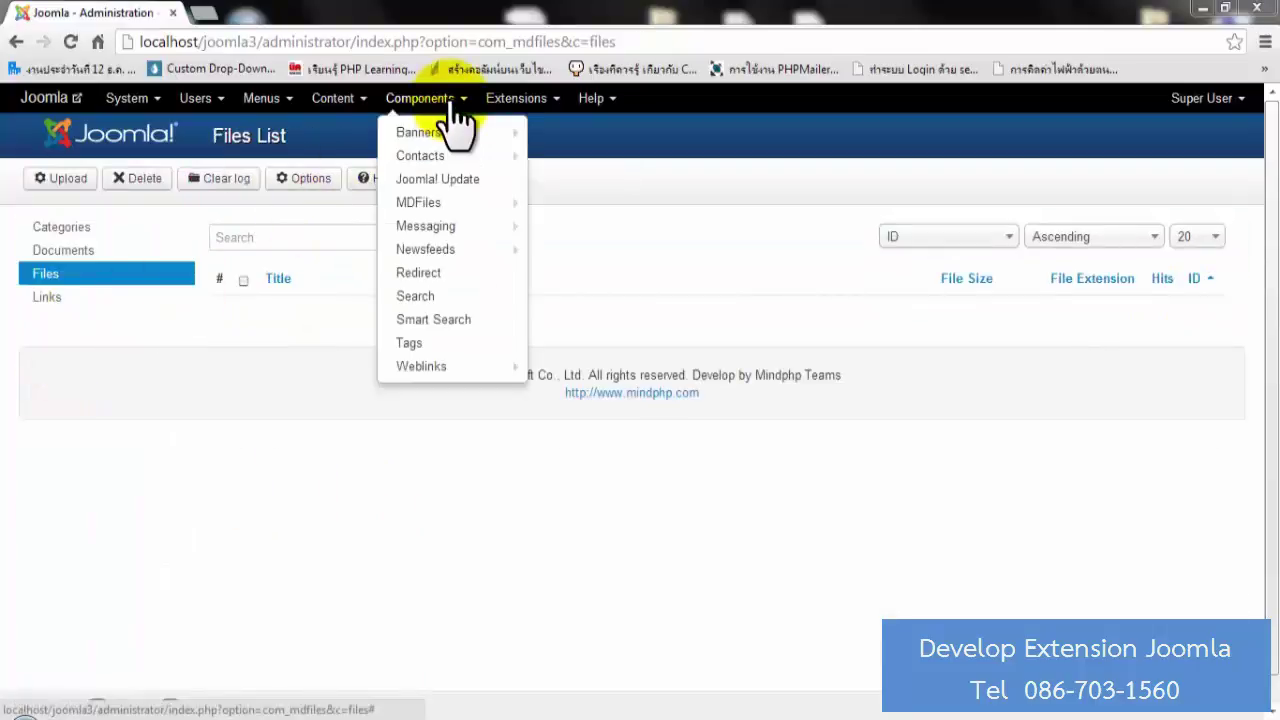
mouse_move(436, 206)
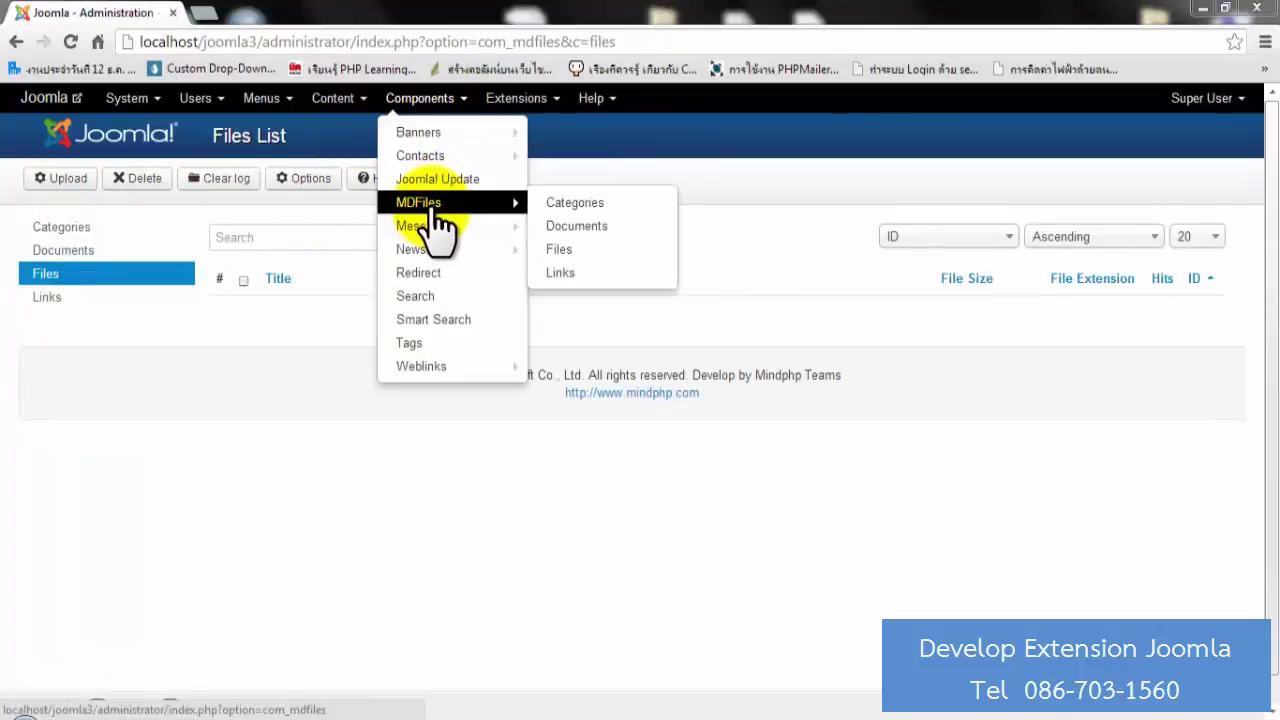
click(560, 252)
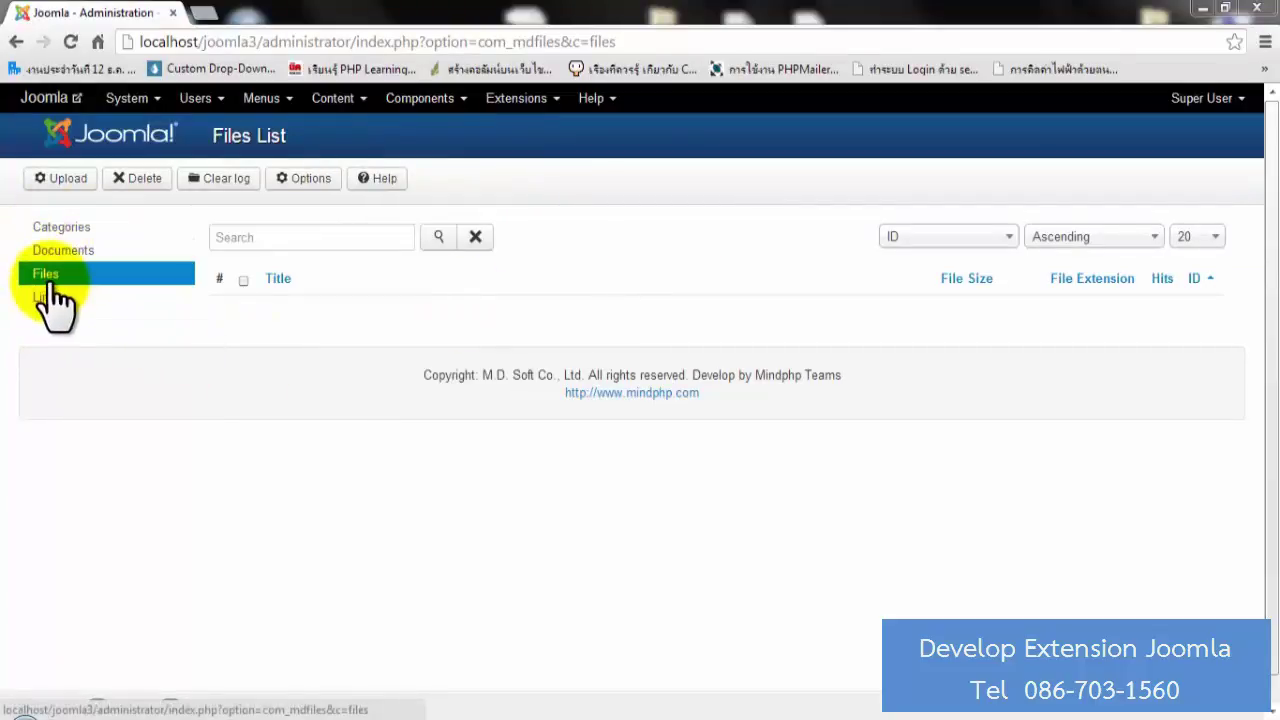
Queue Chrysanthemum.jpg, Desert.jpg and Hydrangeas.jpg in the Upload dialog, upload them, and close it.
click(66, 178)
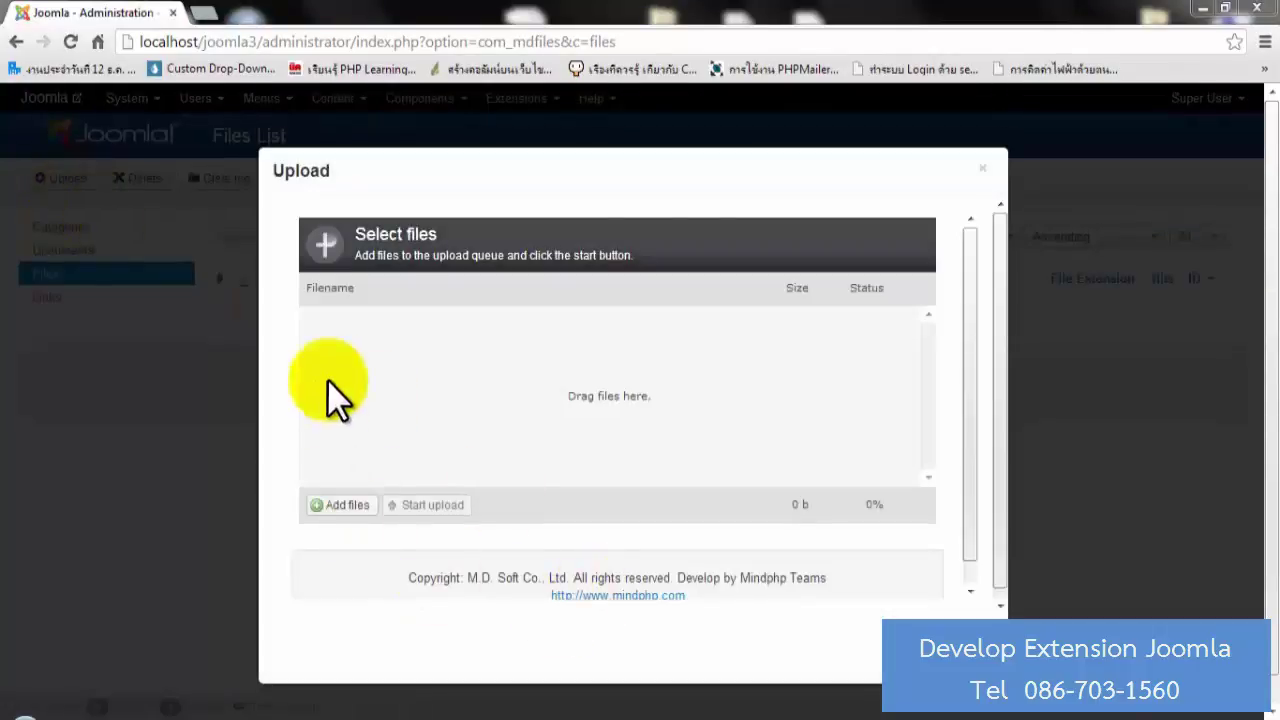
click(342, 505)
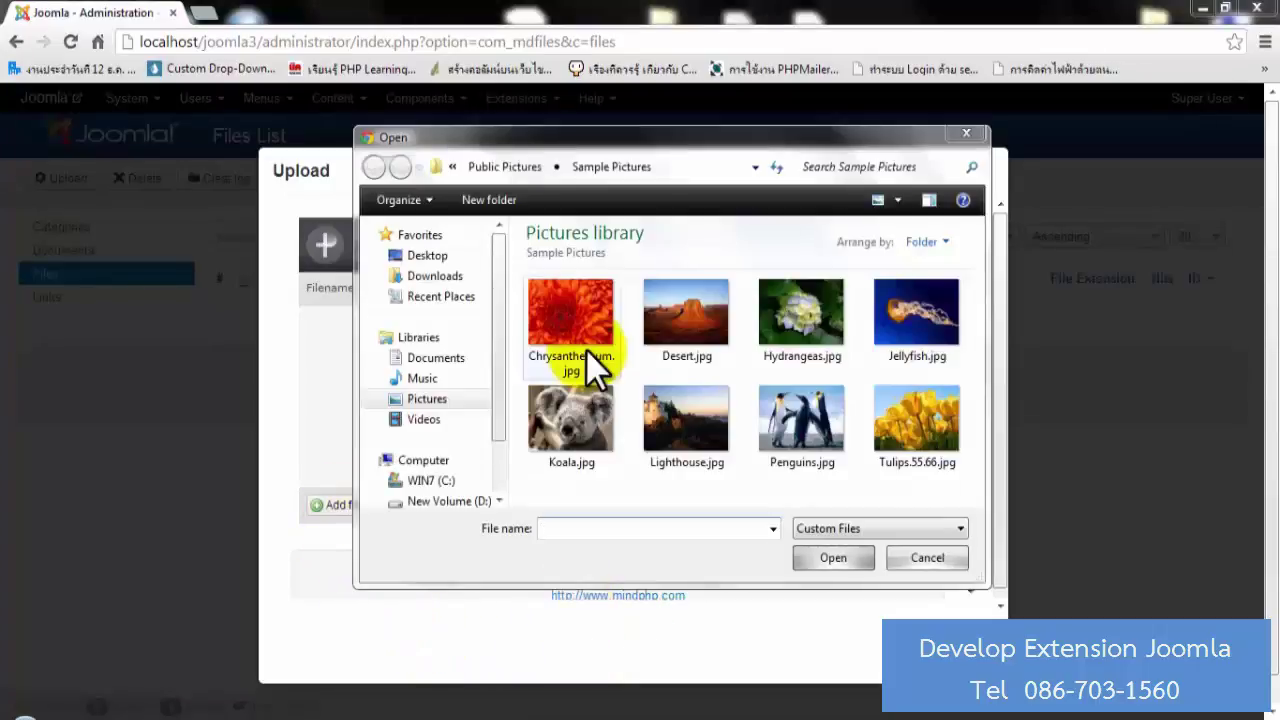
double_click(586, 349)
click(340, 505)
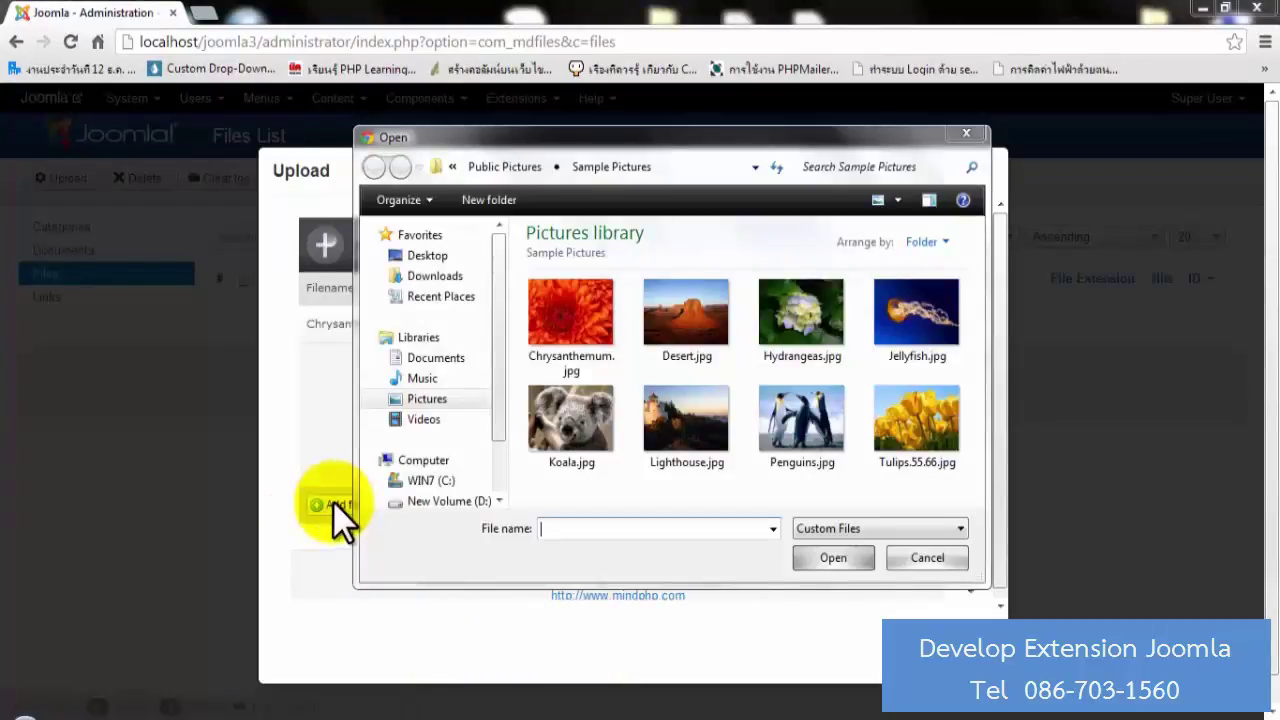
click(712, 318)
double_click(718, 325)
click(342, 505)
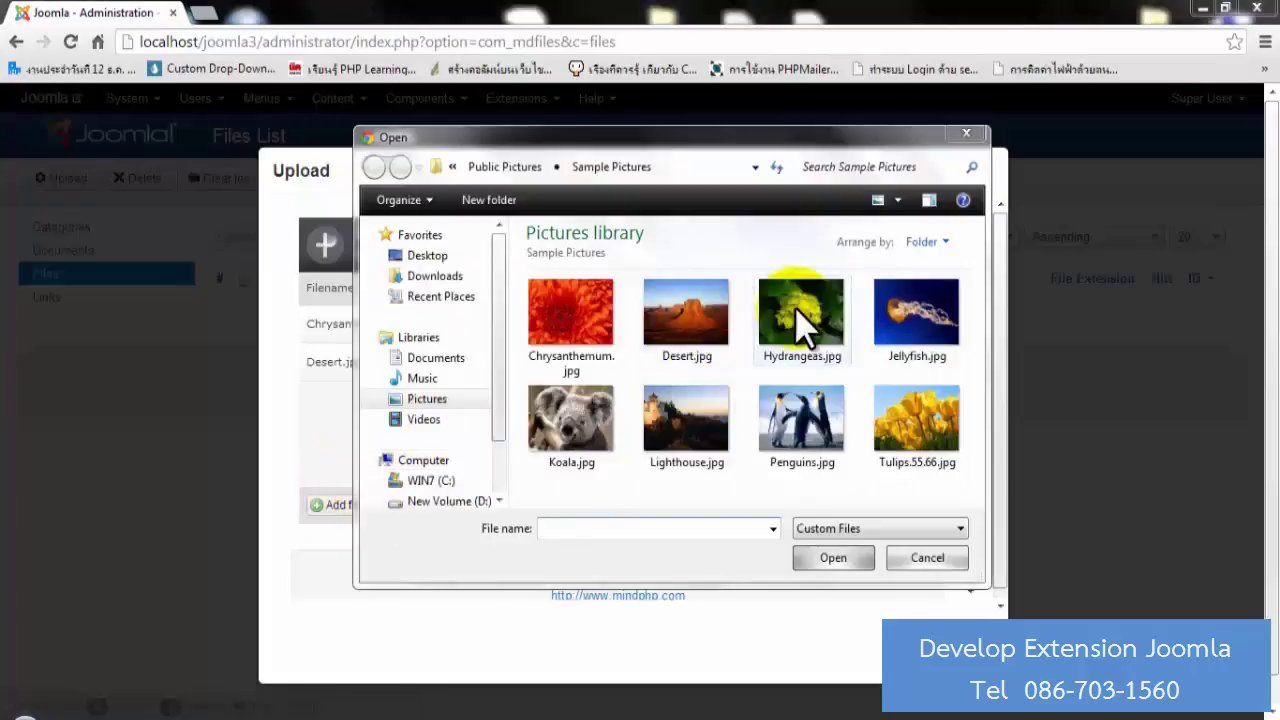
click(800, 320)
double_click(800, 320)
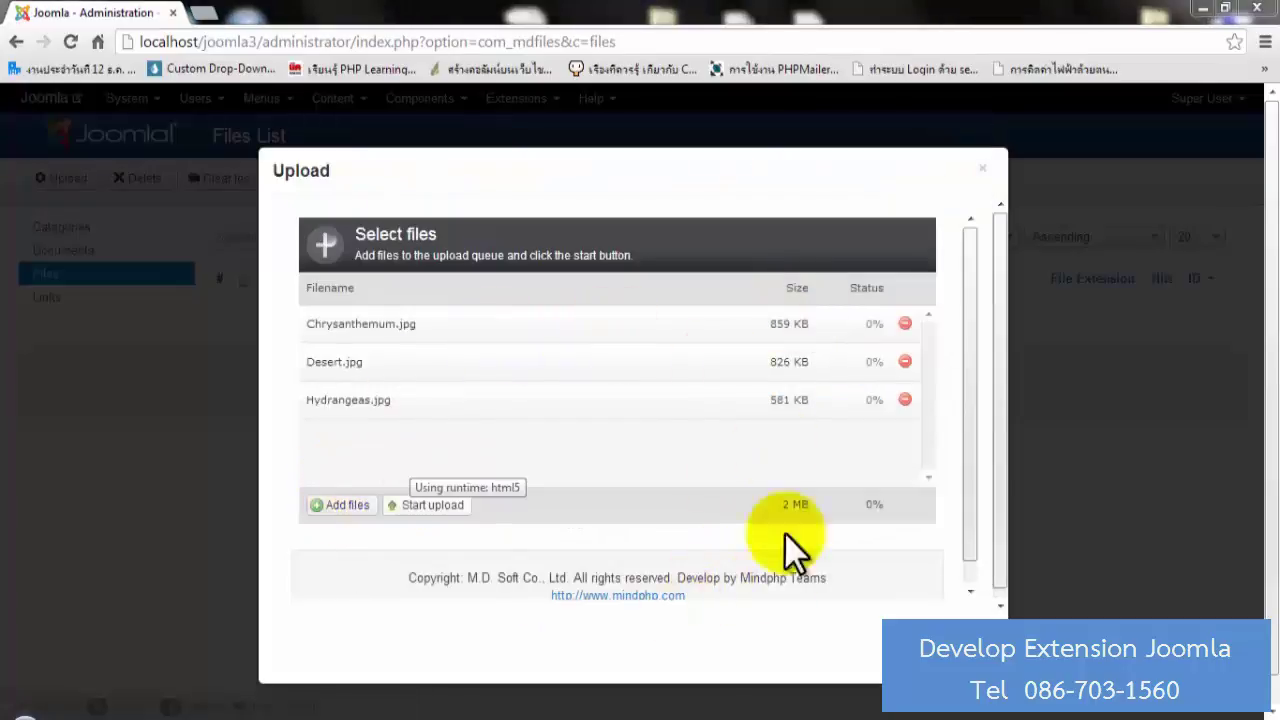
click(435, 506)
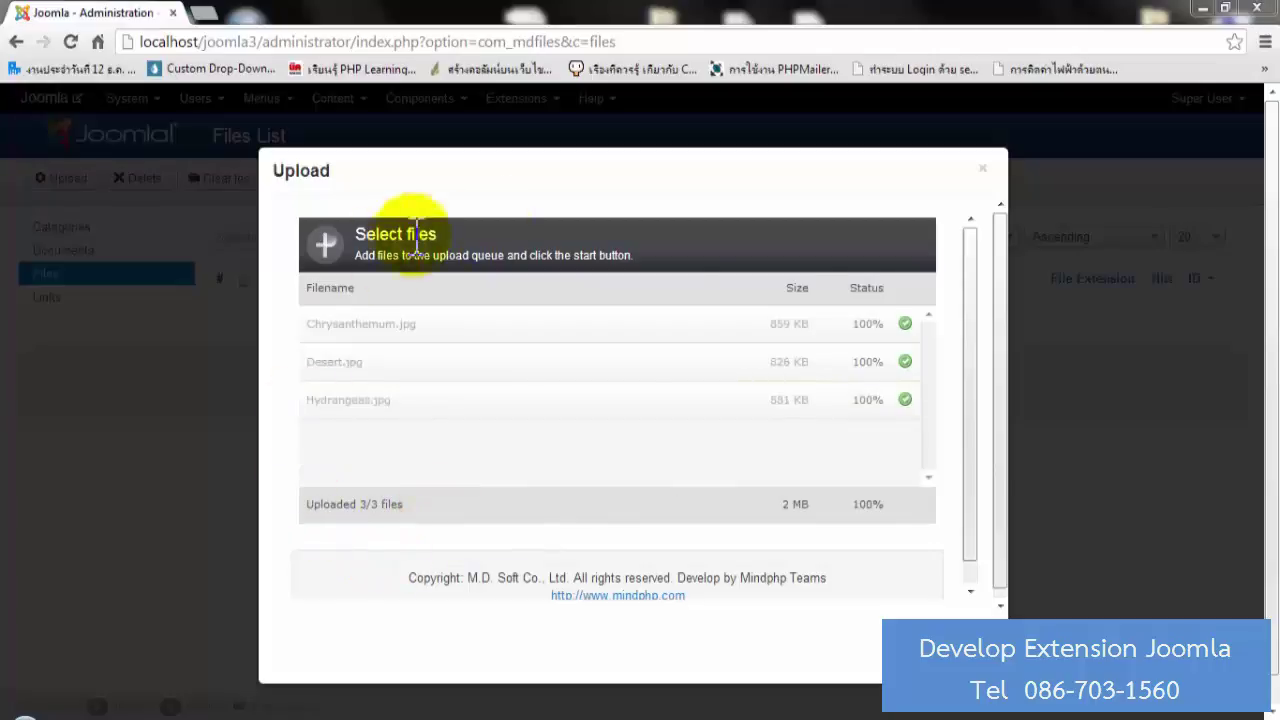
click(984, 170)
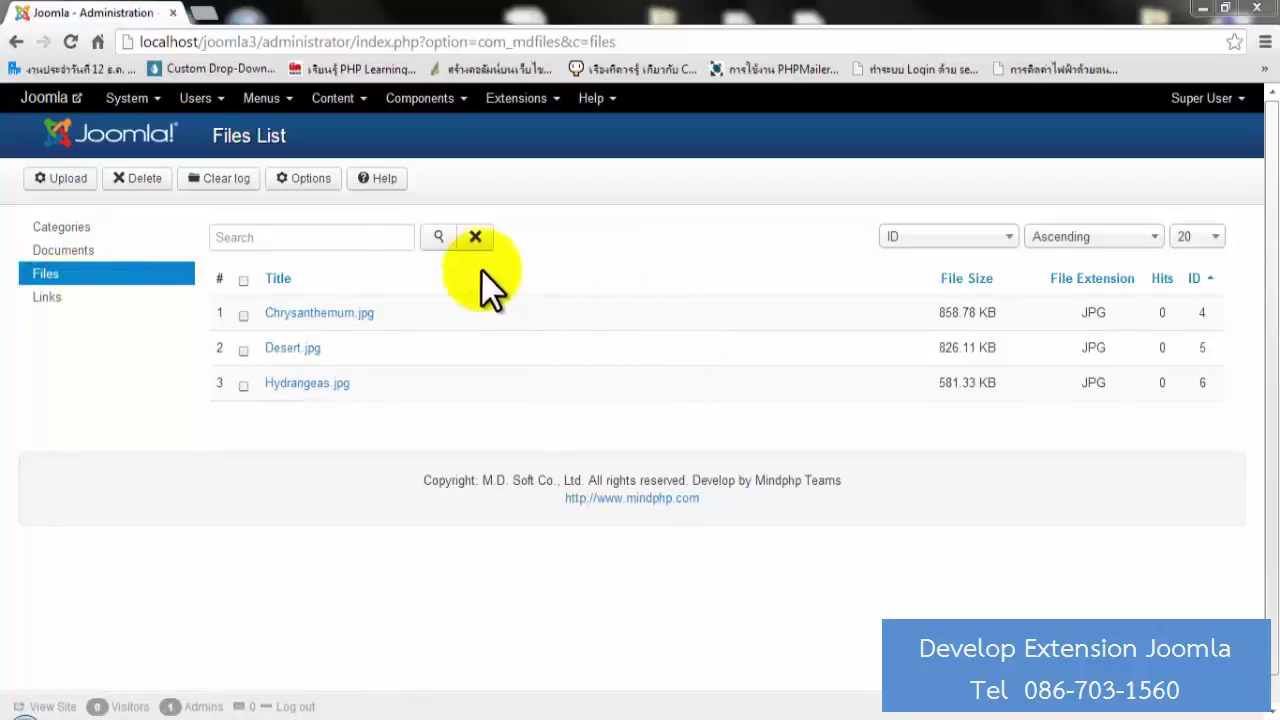
Go to MDFiles Links and start a new, blank link entry.
click(445, 100)
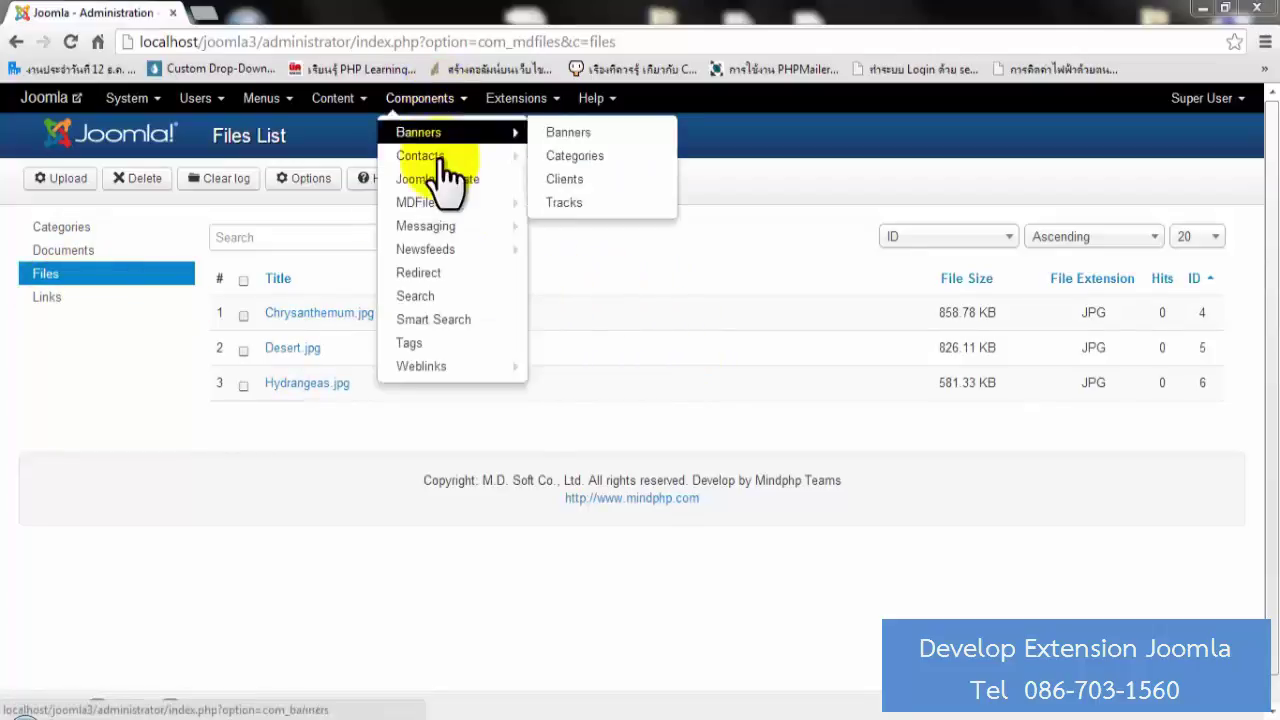
mouse_move(436, 212)
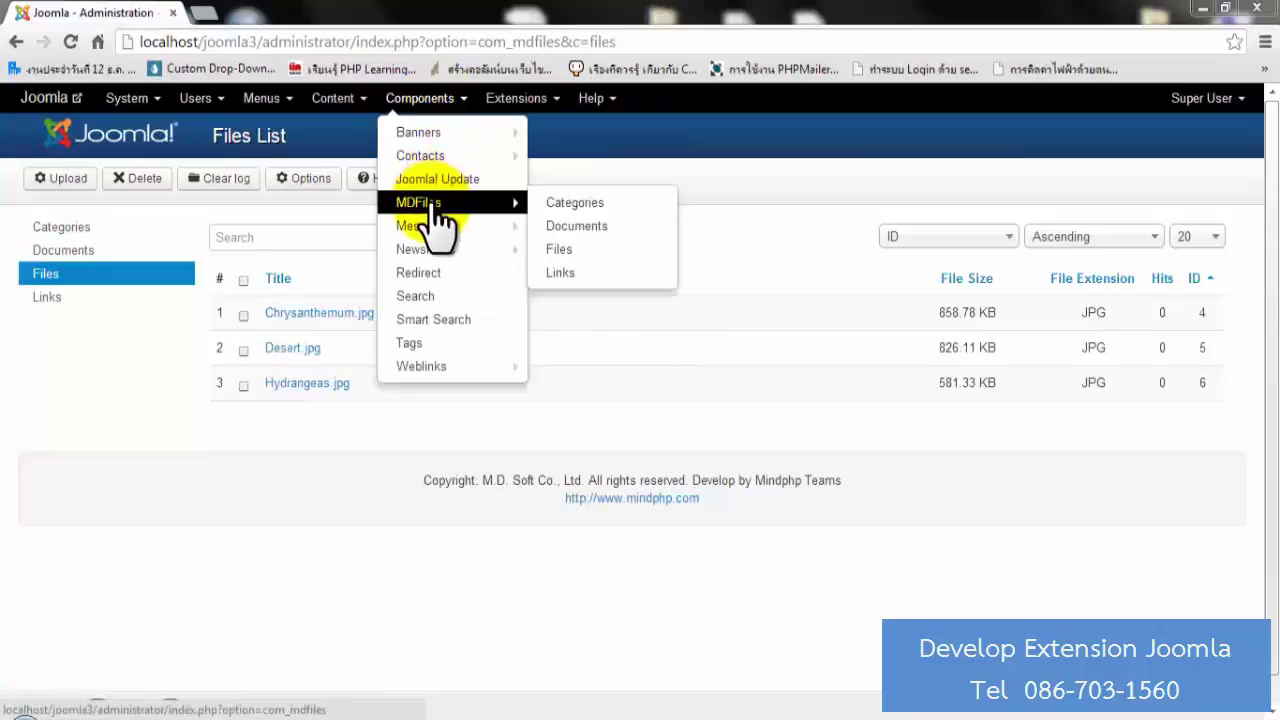
click(563, 272)
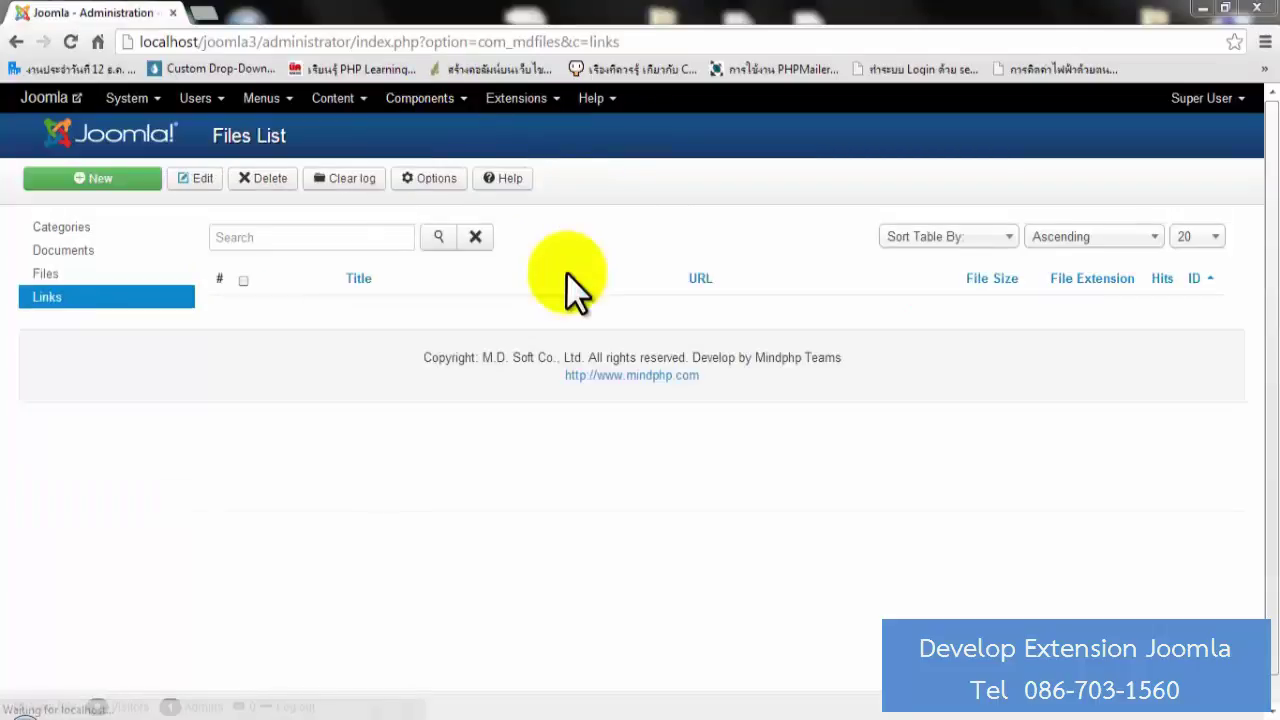
click(45, 306)
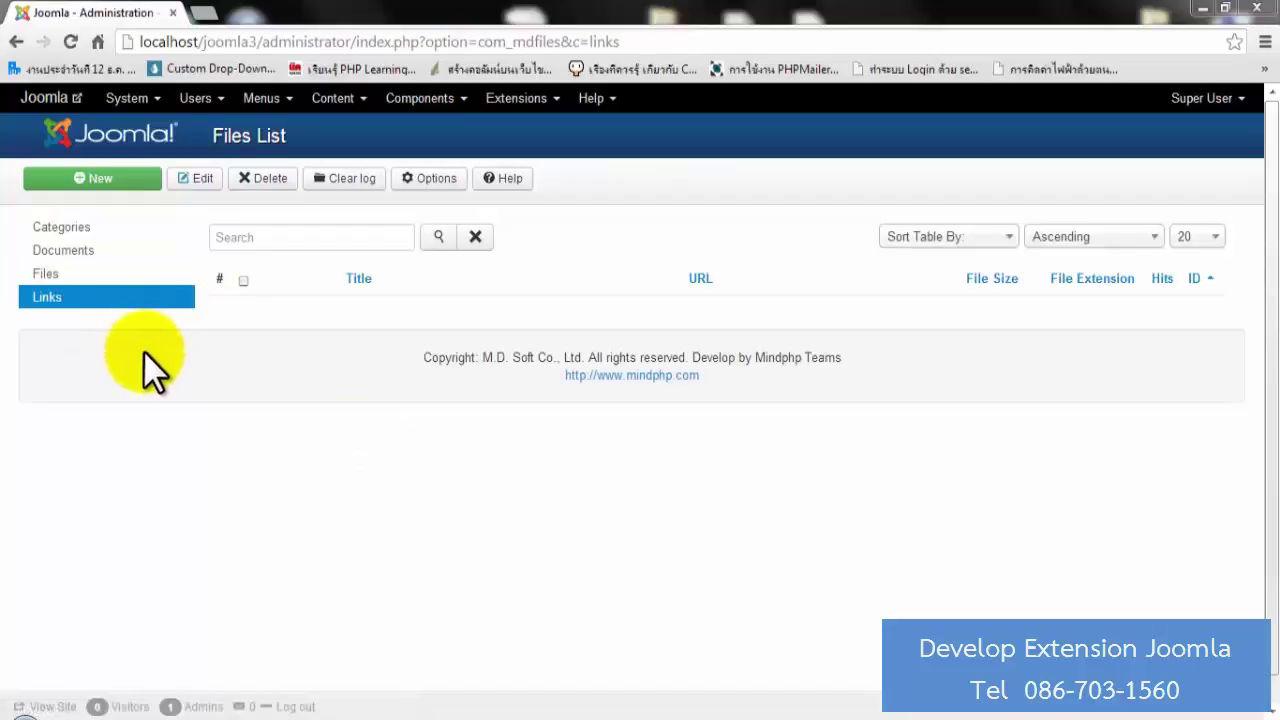
click(84, 186)
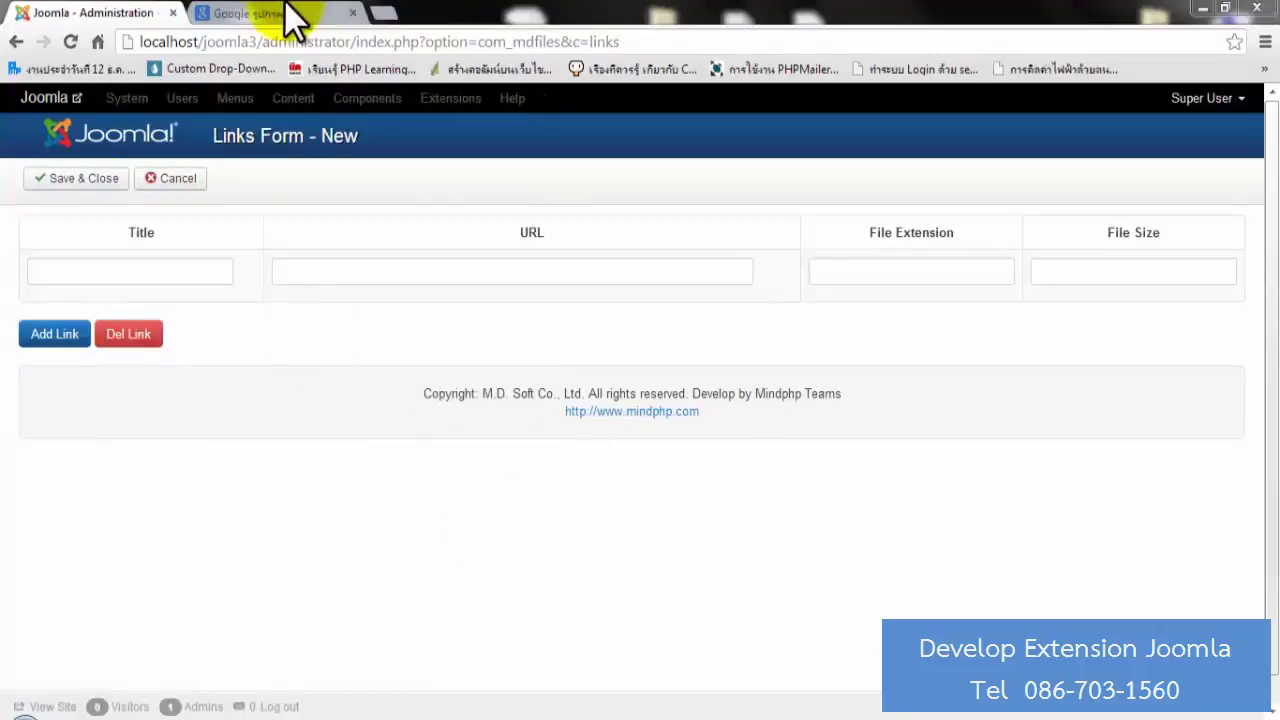
Find a test image on Google Images and title the new link 'Test Link'.
click(268, 11)
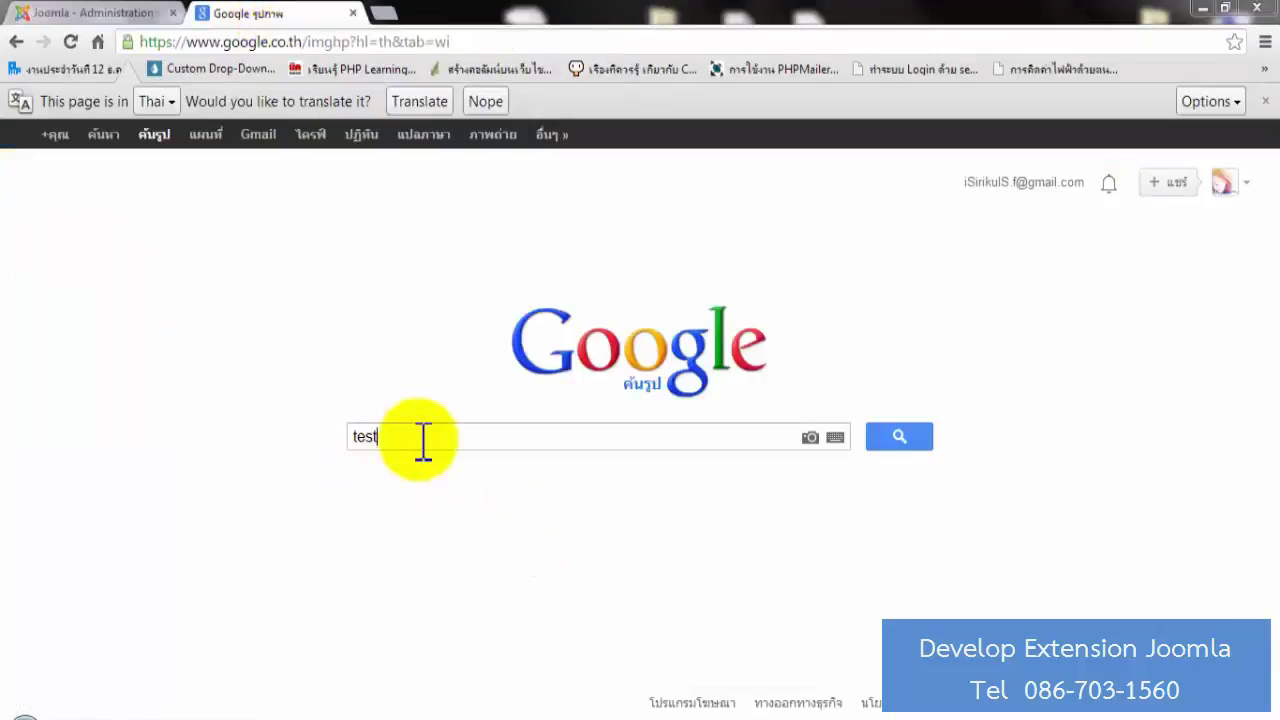
click(893, 442)
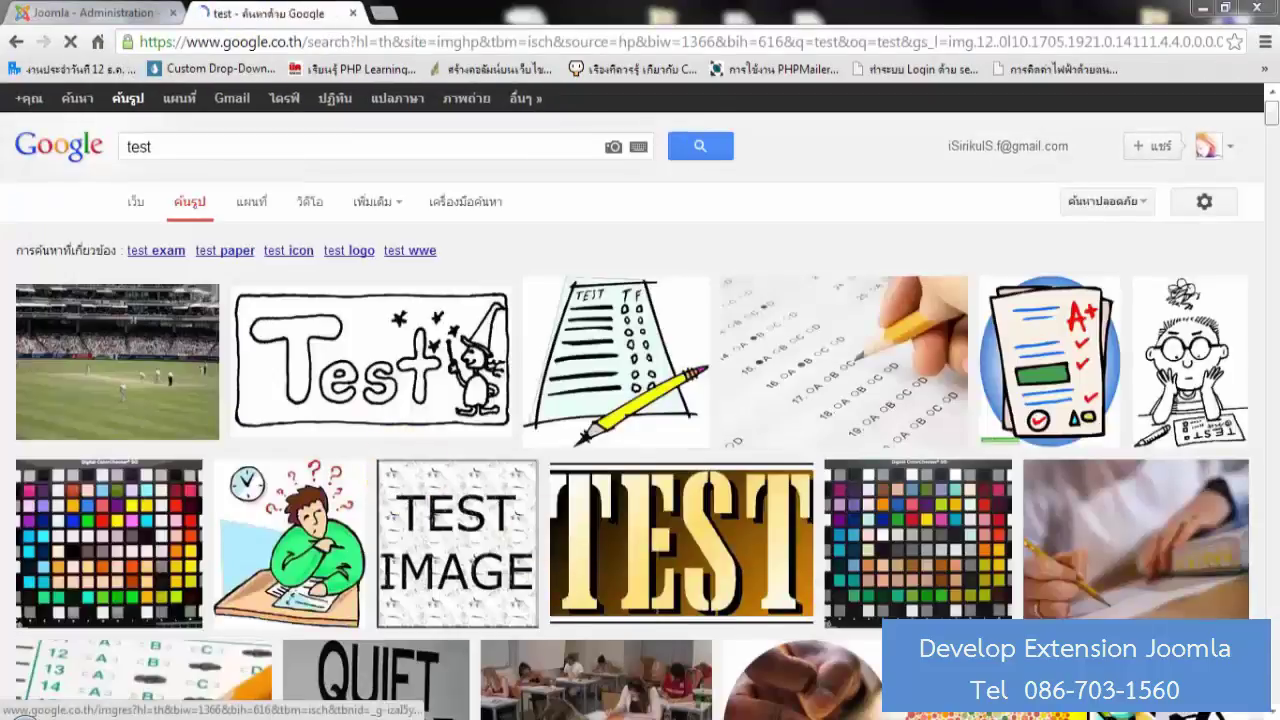
click(370, 375)
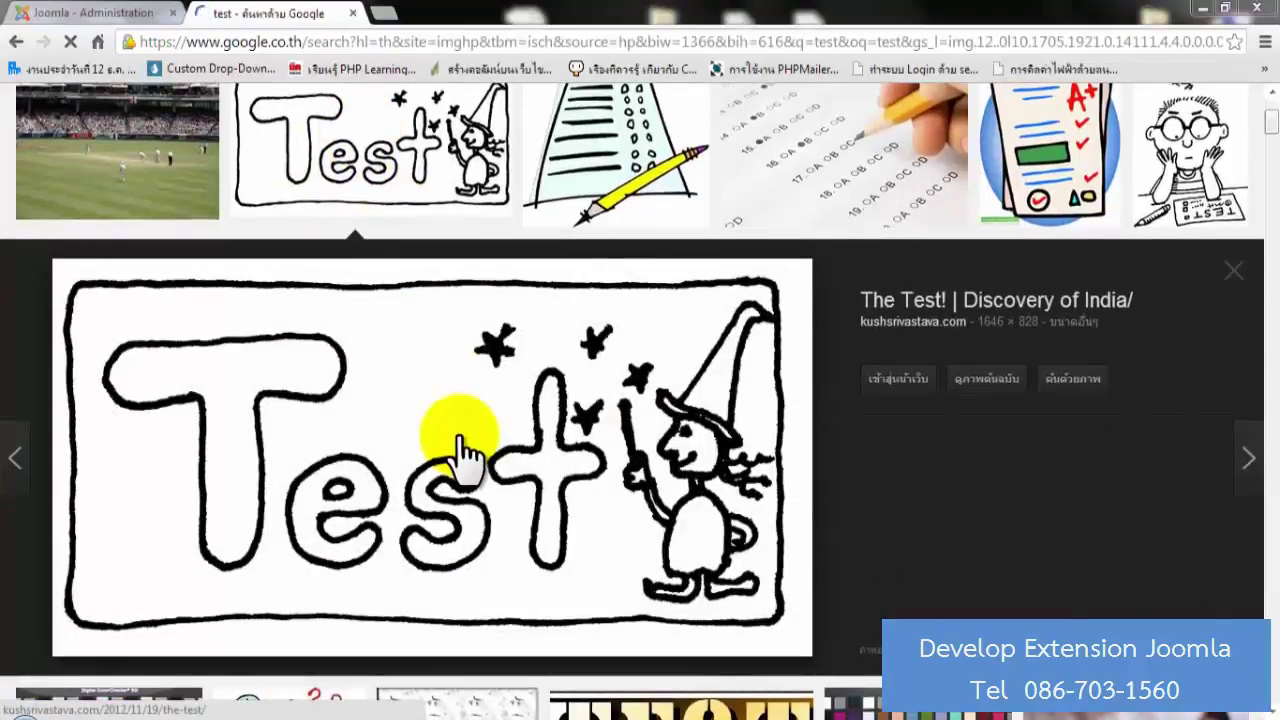
click(35, 12)
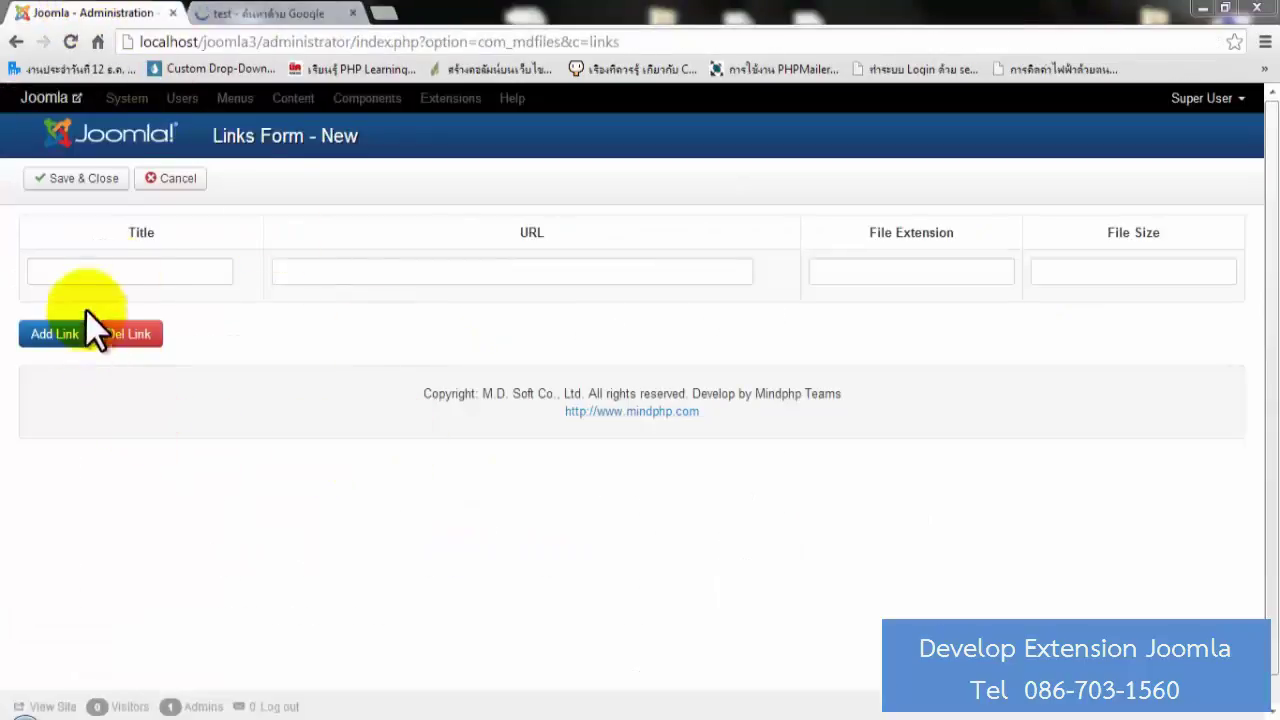
click(149, 272)
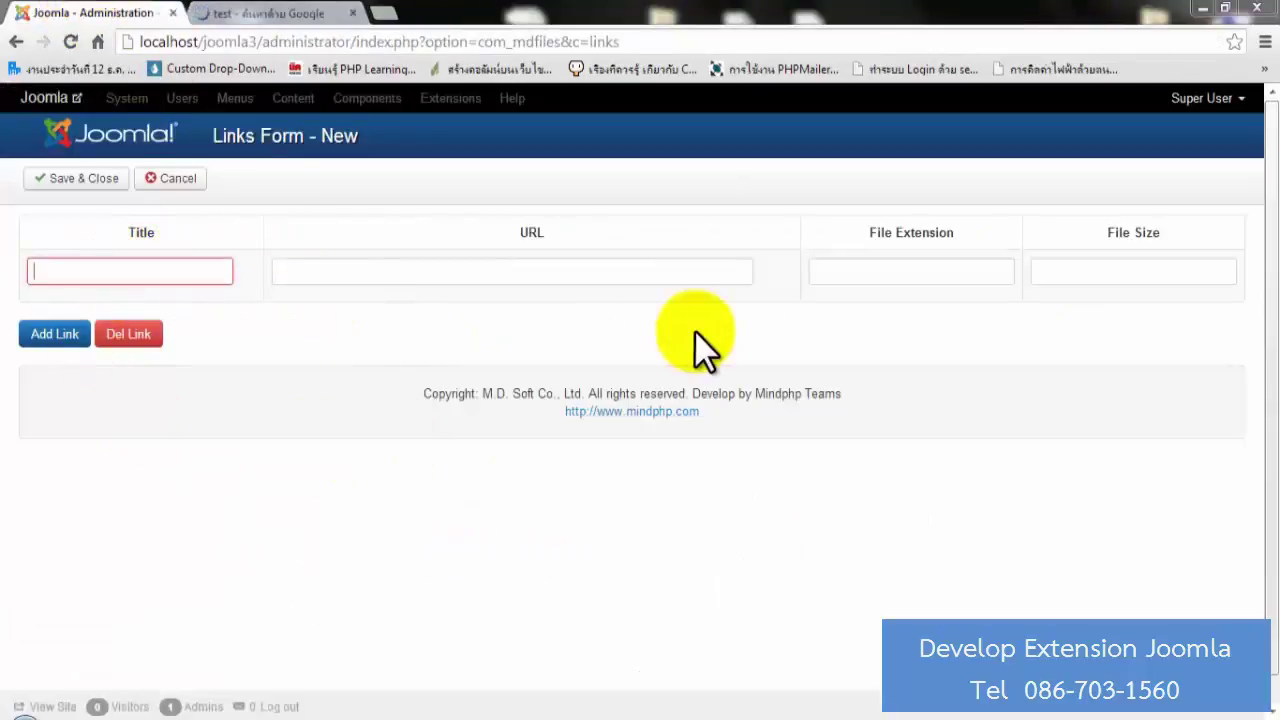
text(Test)
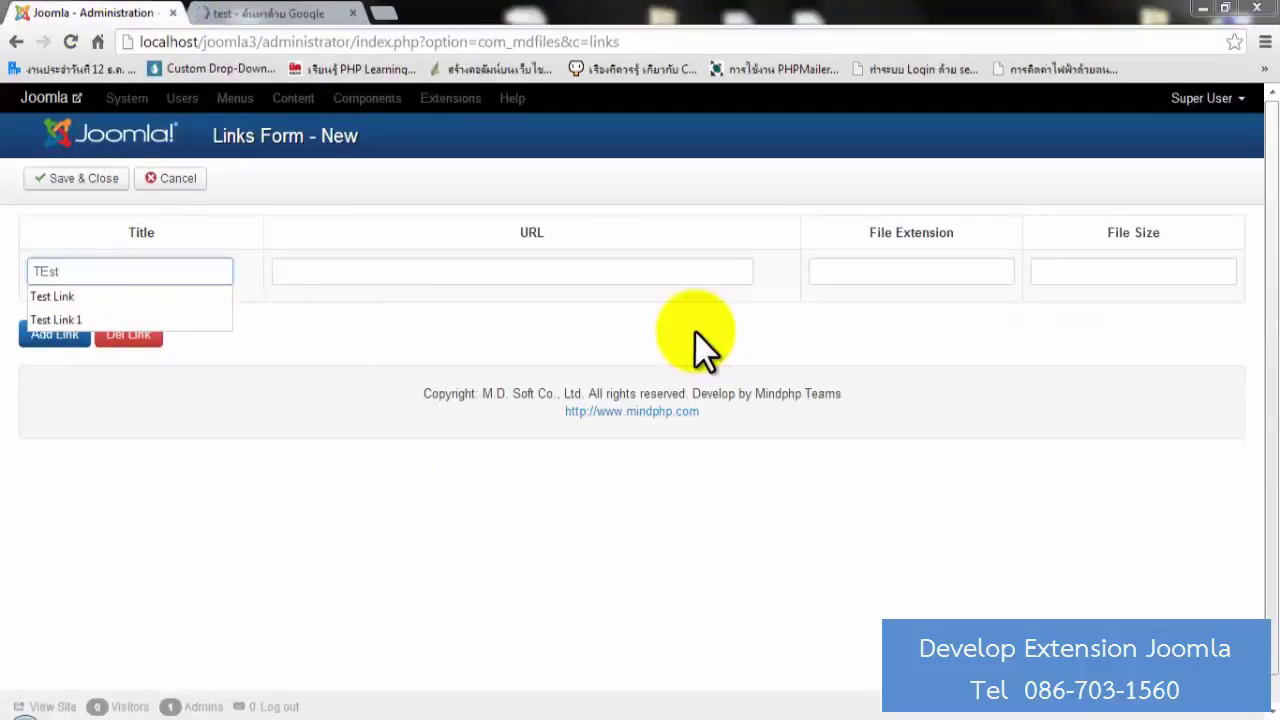
key(Down)
key(Return)
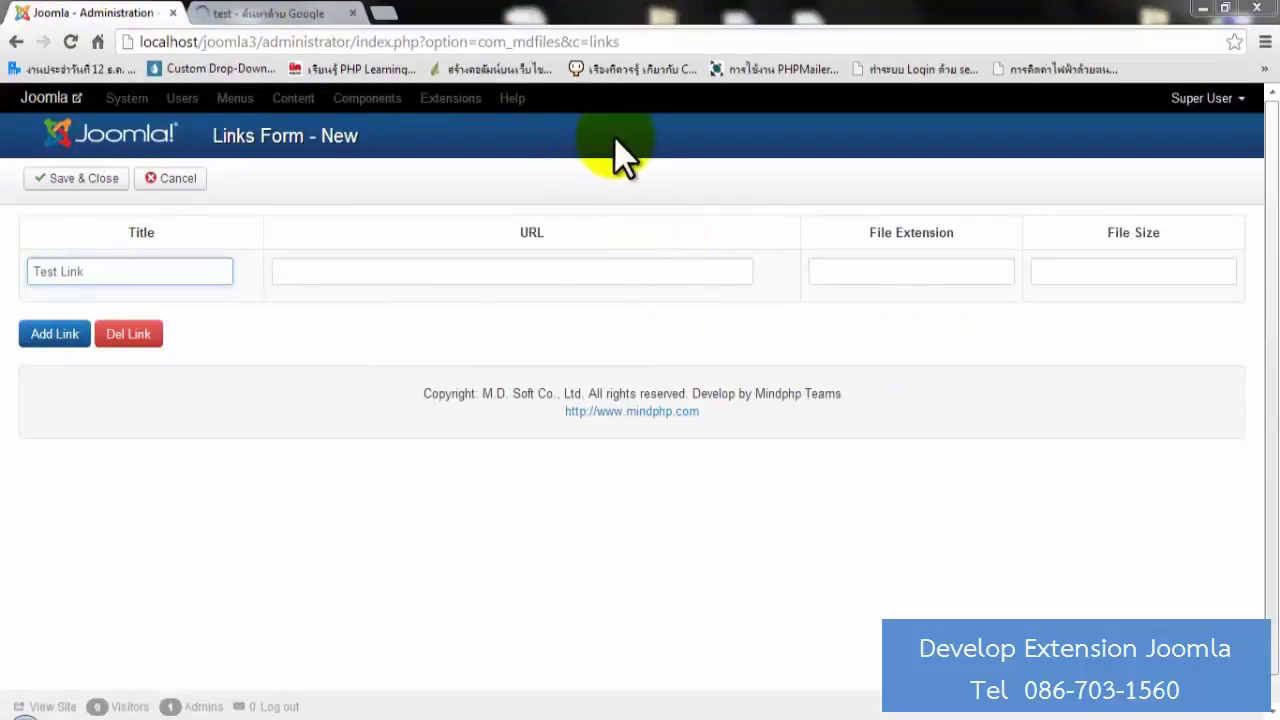
Copy the test image's address into the link's URL field.
click(318, 17)
right_click(569, 456)
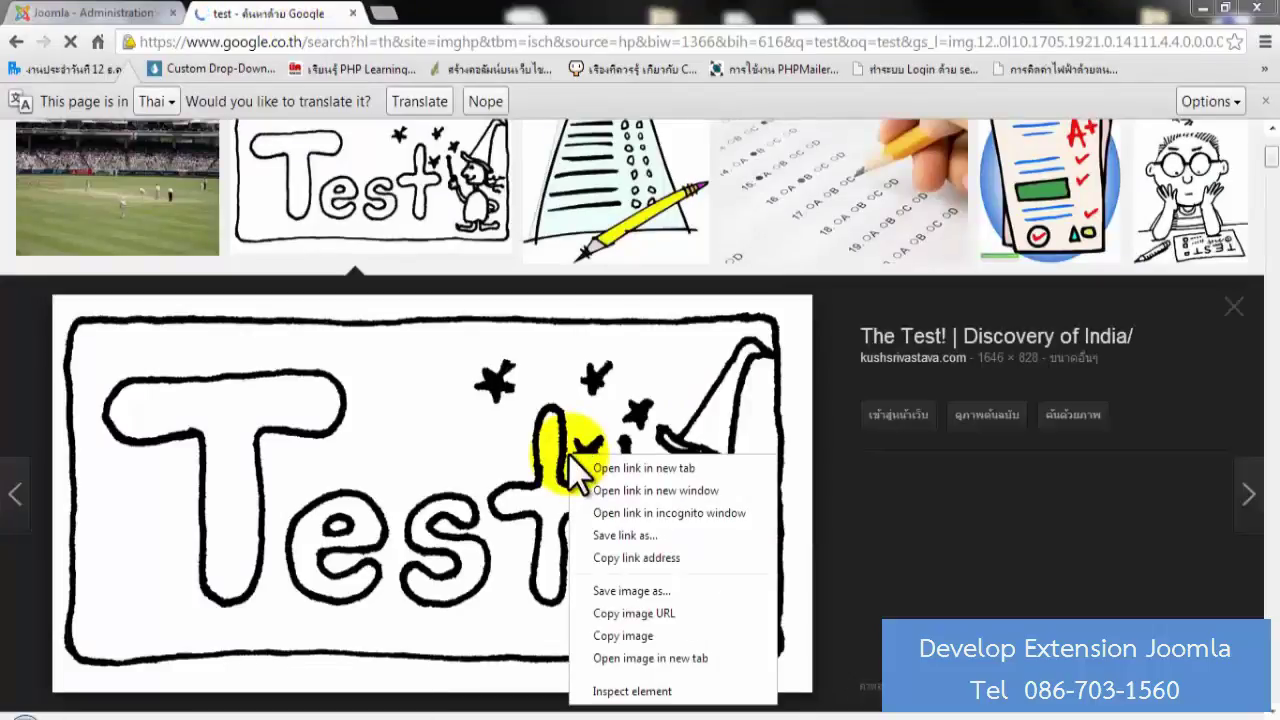
click(651, 613)
click(100, 13)
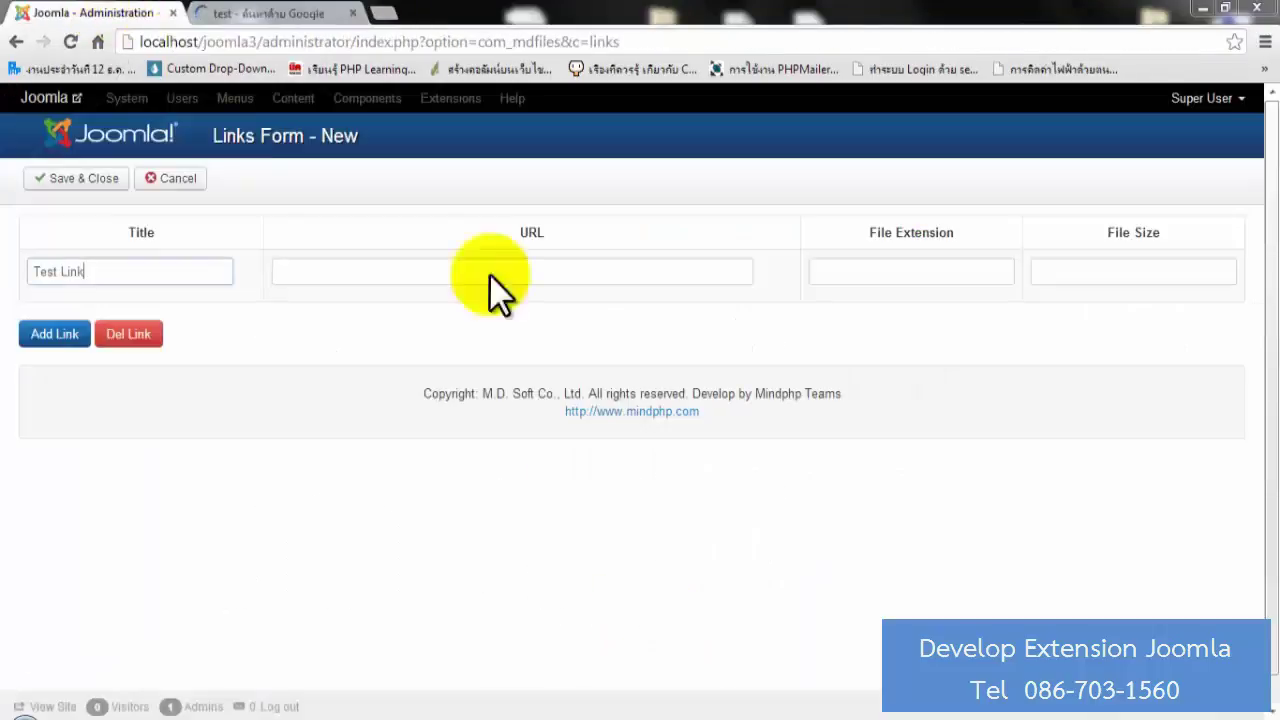
click(551, 273)
key(ctrl+v)
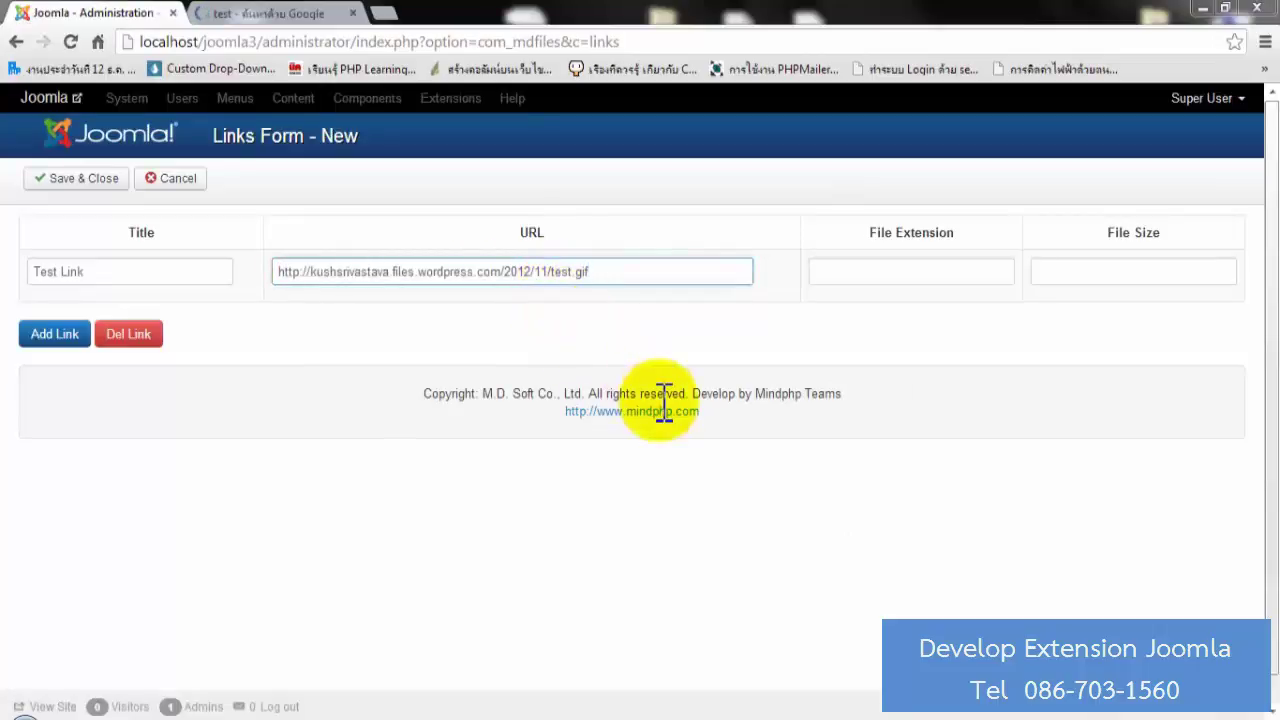
Set the file extension to gif and the file size to 1646 × 828.
click(928, 268)
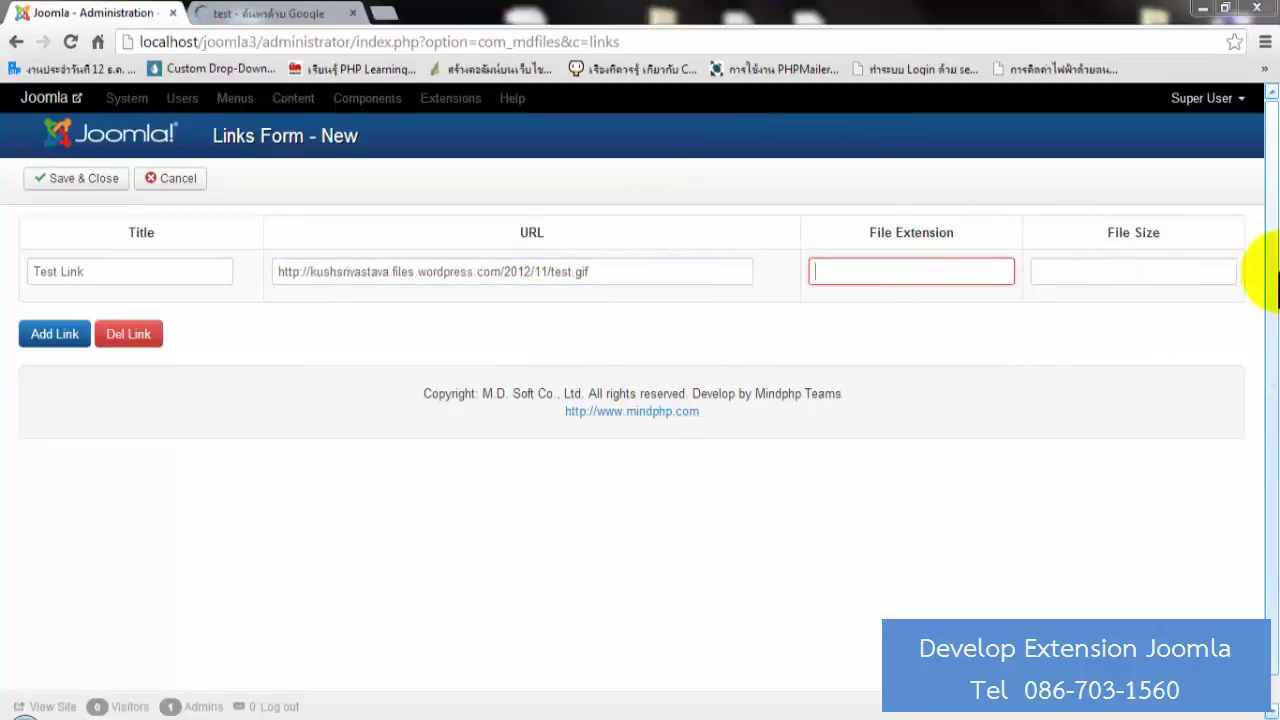
text(gif)
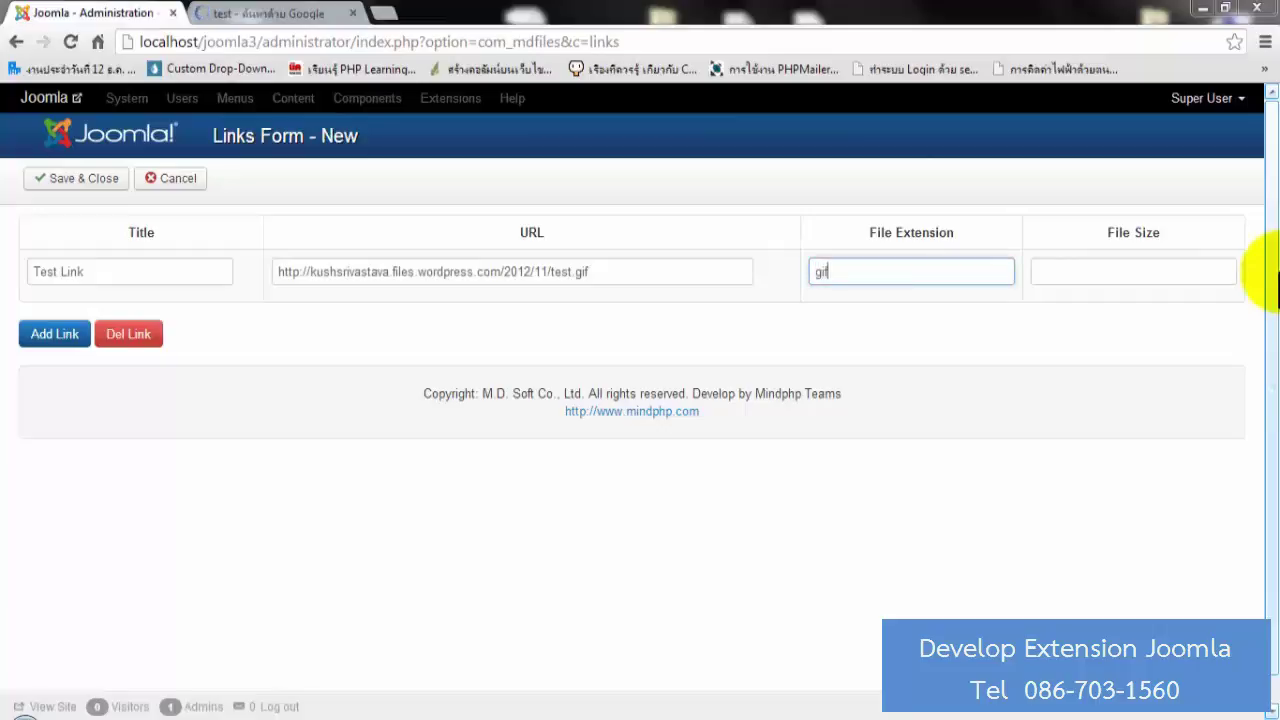
click(203, 14)
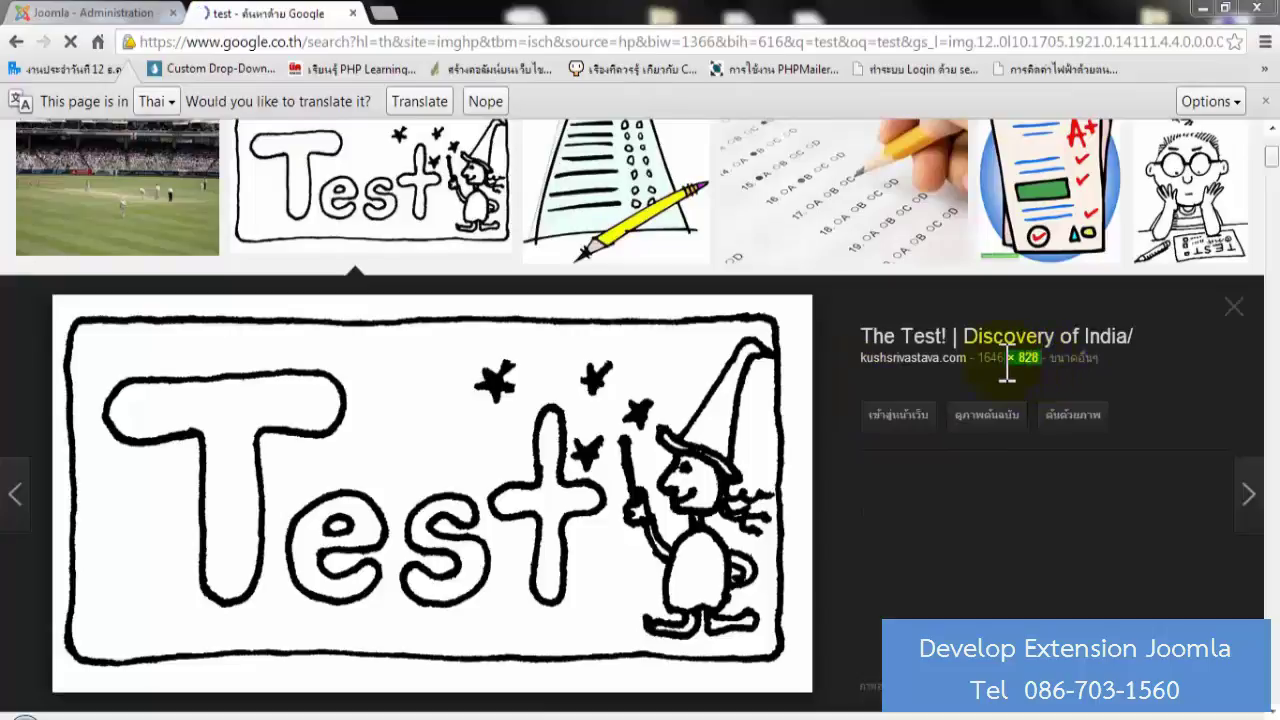
drag(1007, 362, 977, 358)
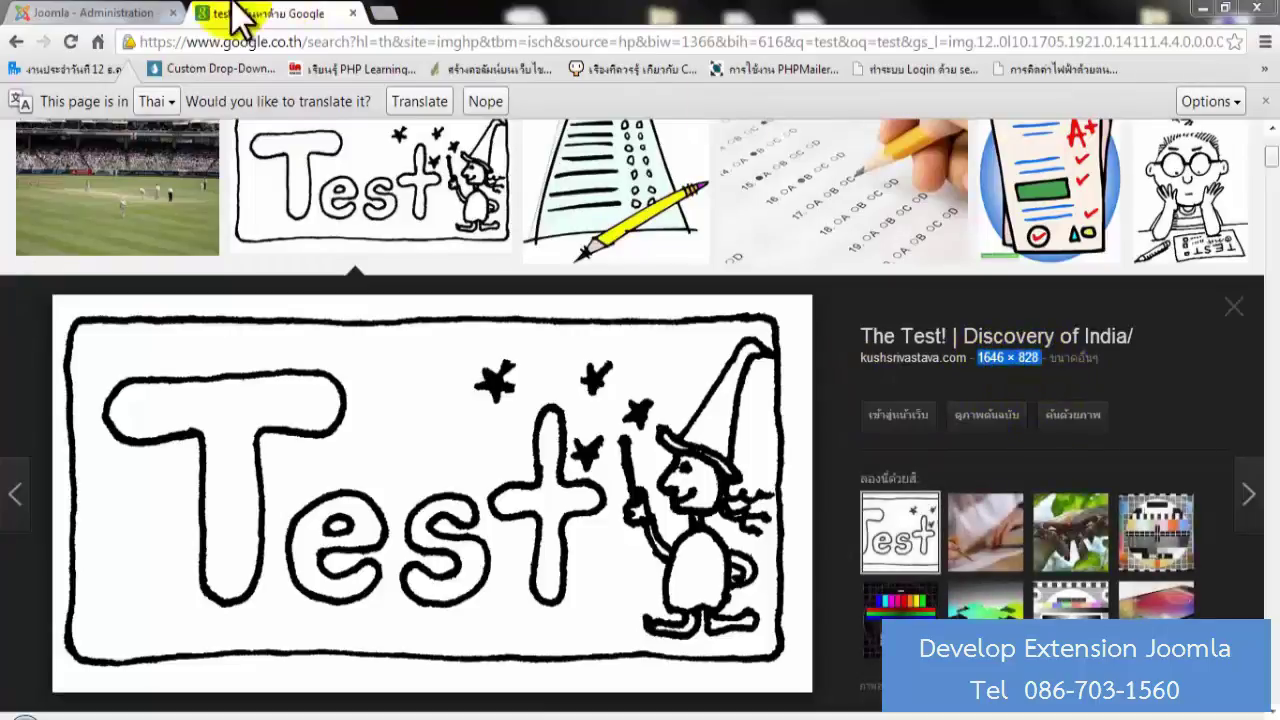
click(95, 13)
click(1080, 270)
key(ctrl+v)
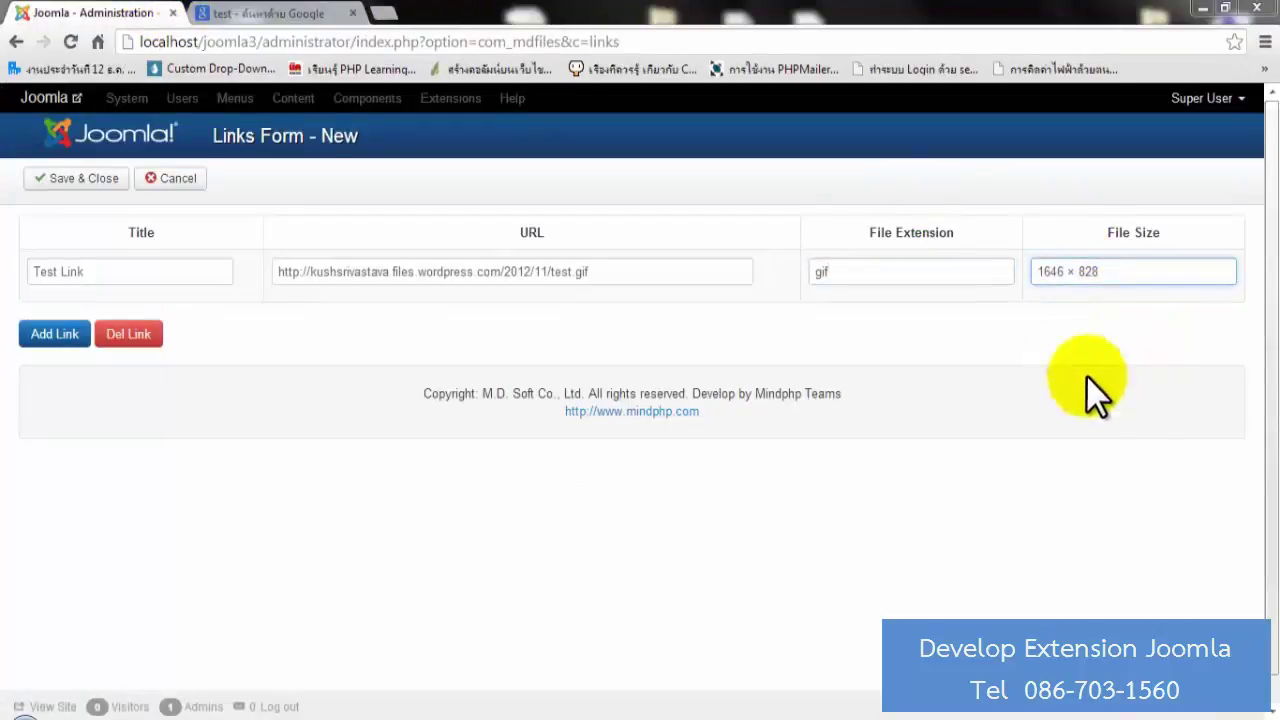
click(1036, 271)
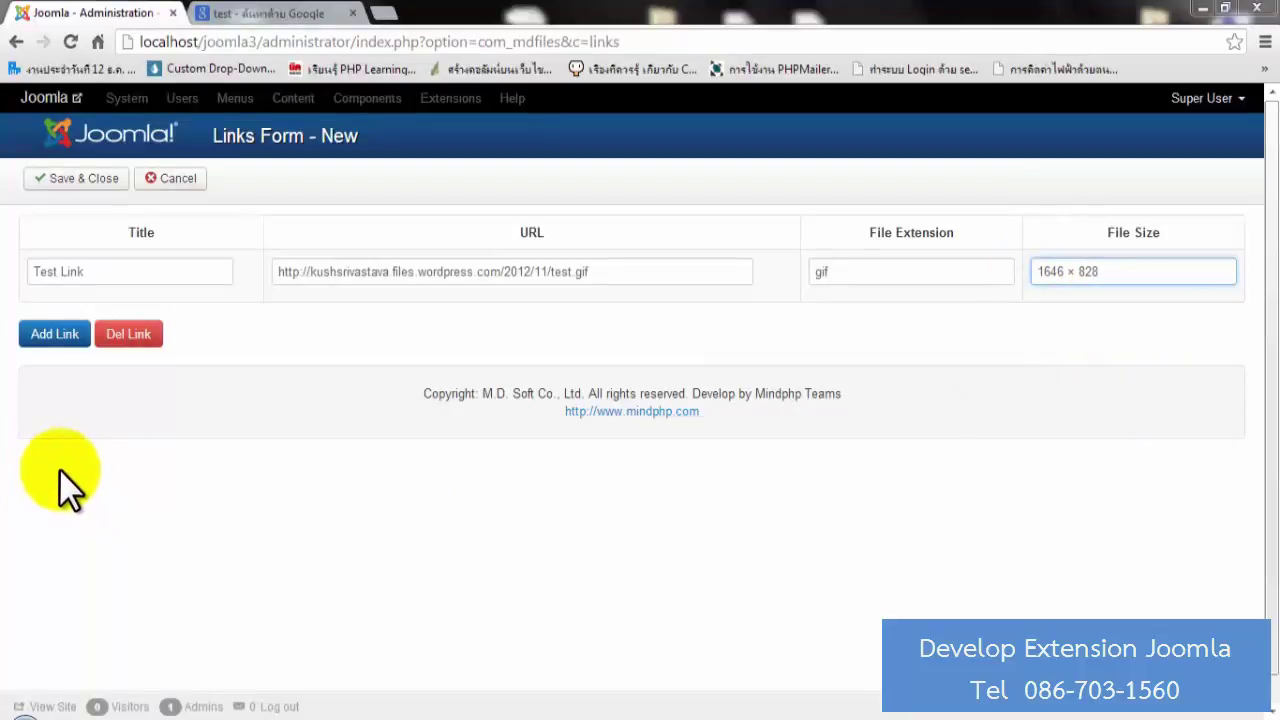
Remove the extra empty link row and save Test Link to the Links list.
click(50, 336)
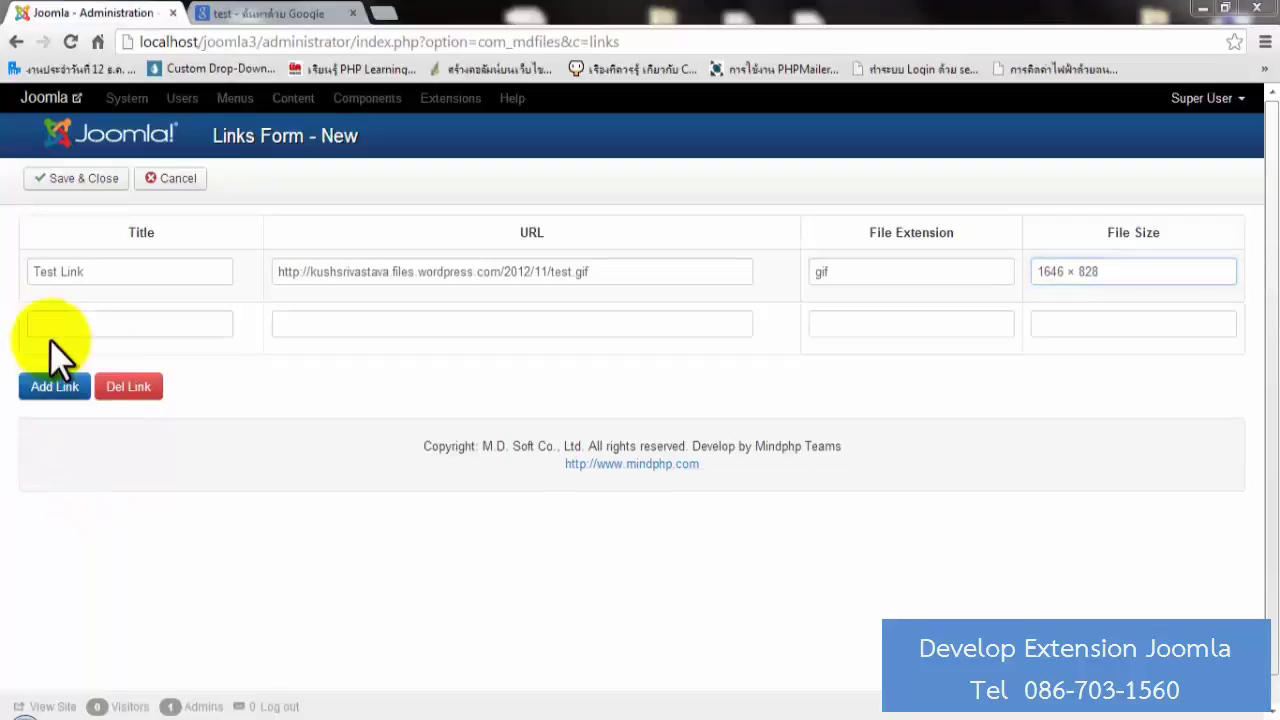
click(120, 386)
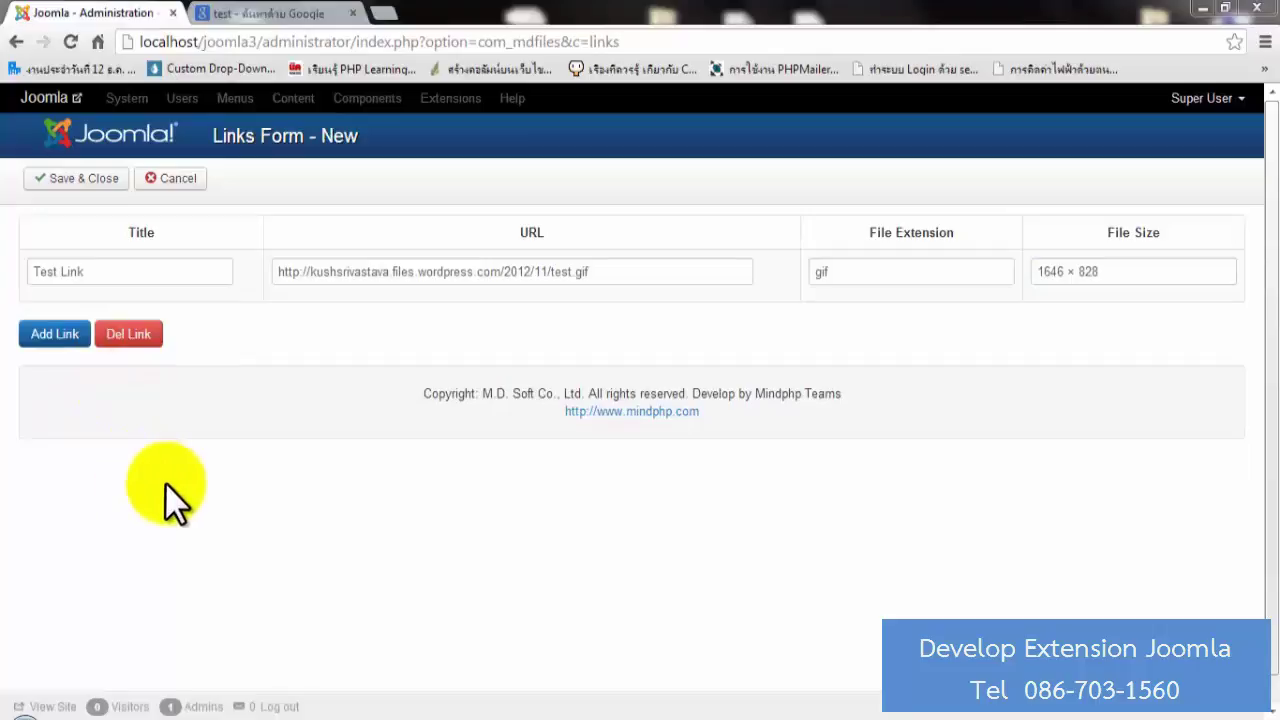
click(78, 184)
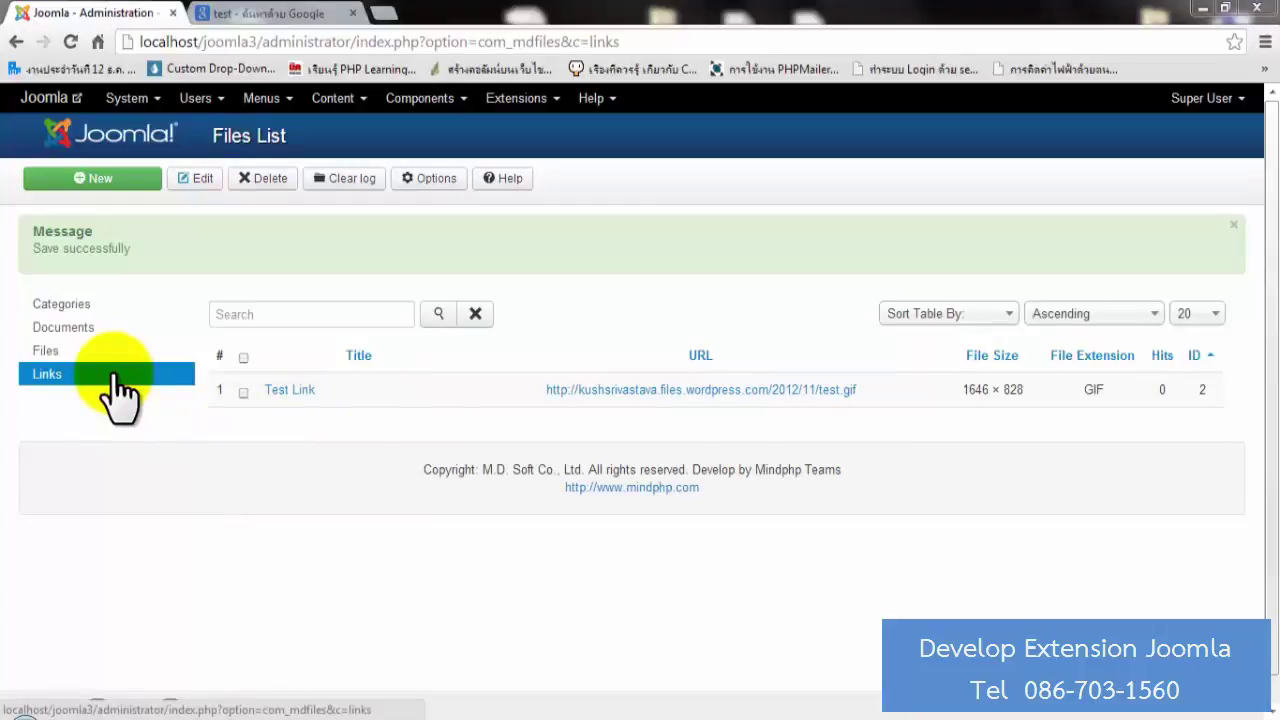
Open the empty MDFiles Documents list and start a new document.
click(60, 332)
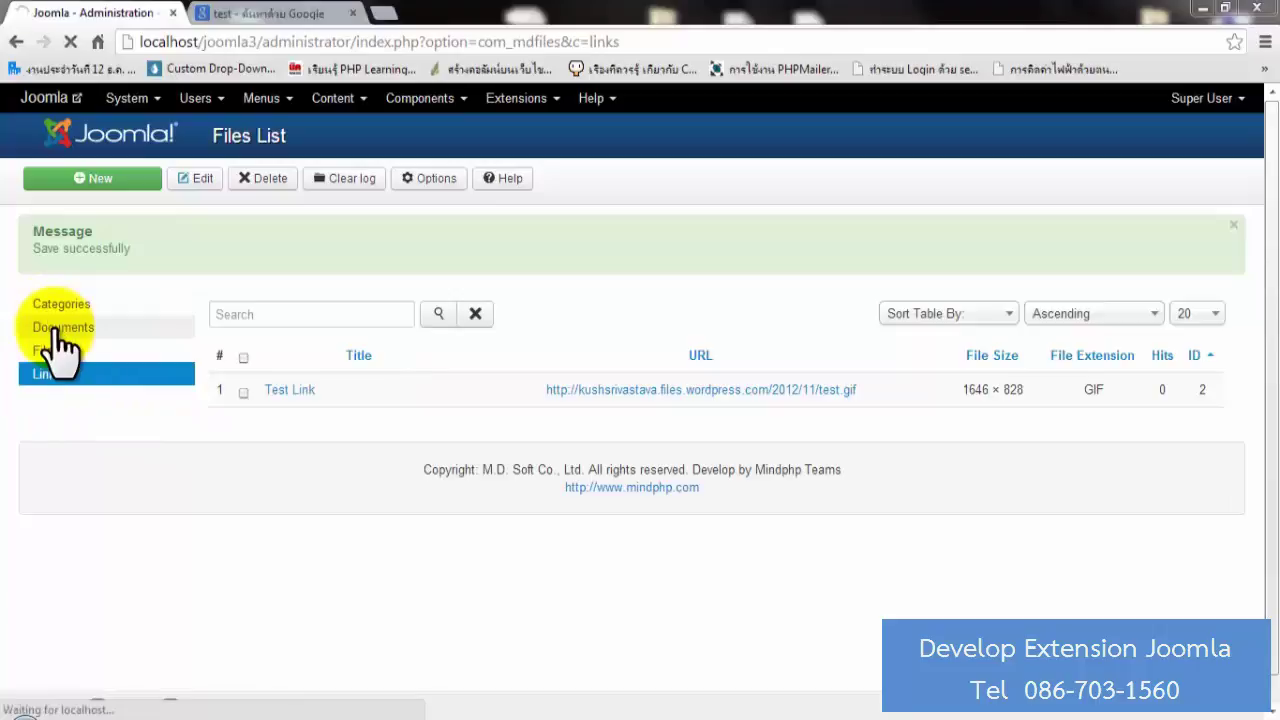
click(460, 104)
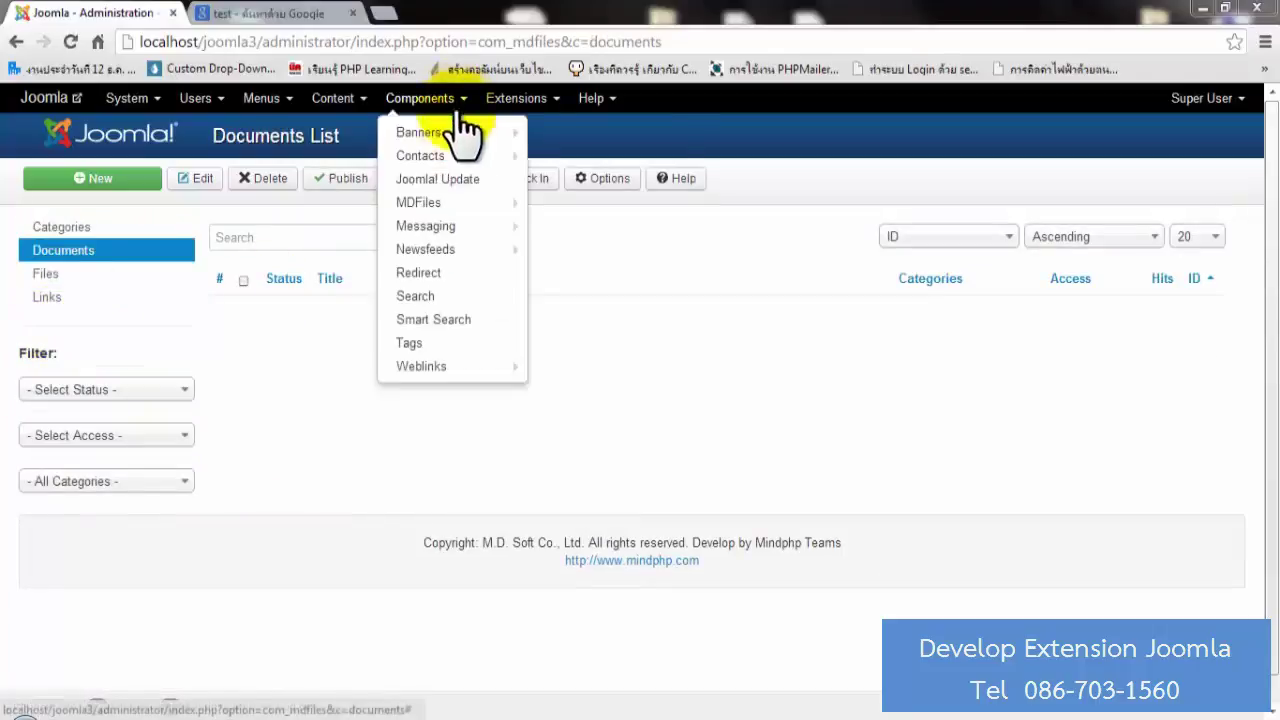
mouse_move(460, 204)
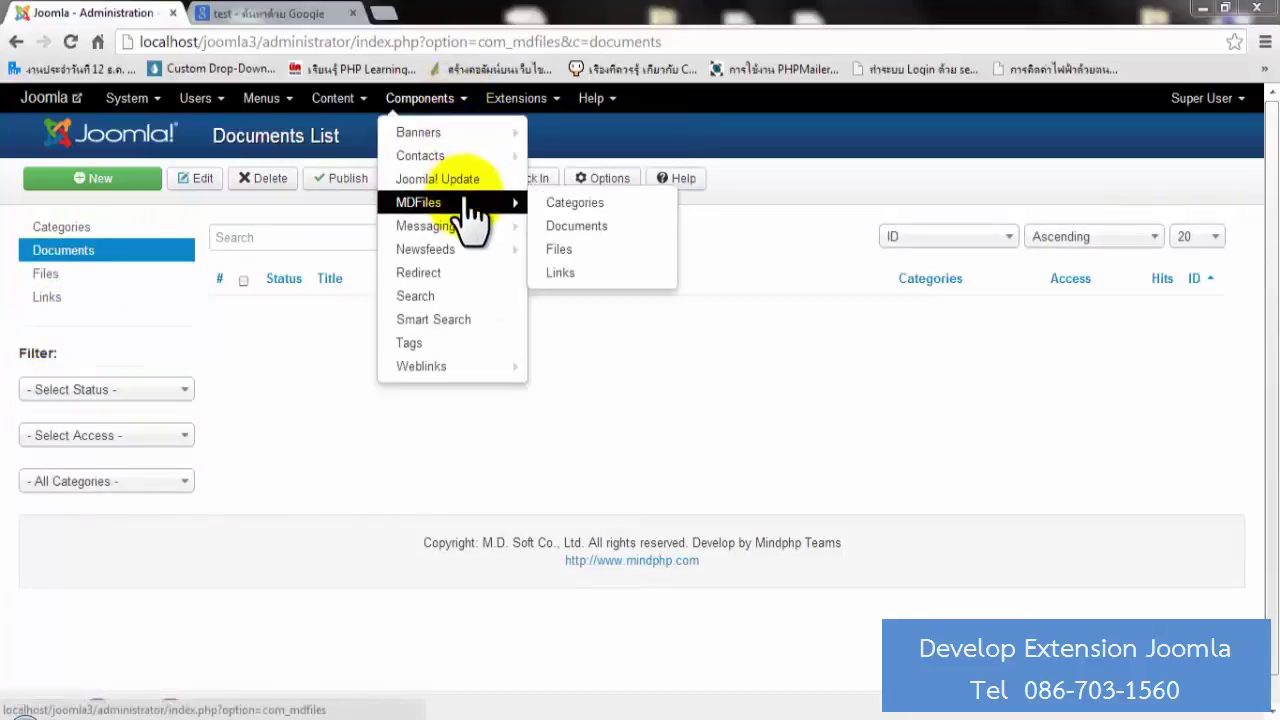
click(589, 234)
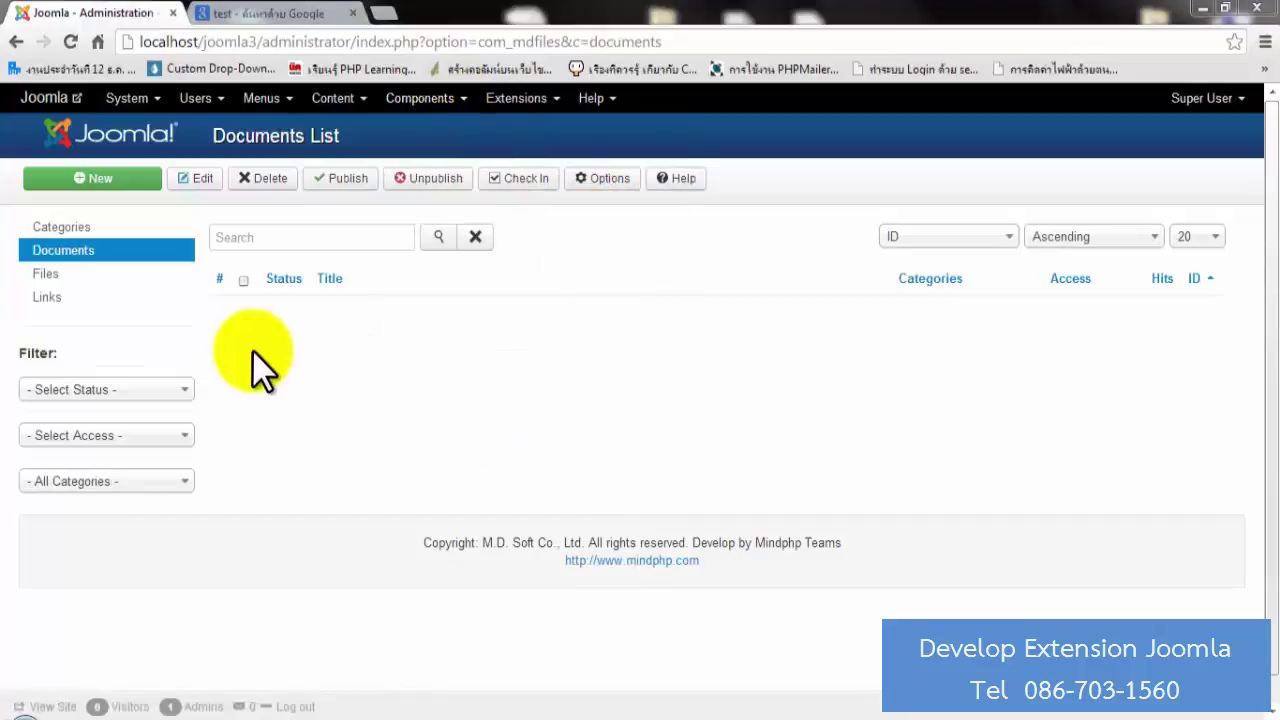
click(92, 180)
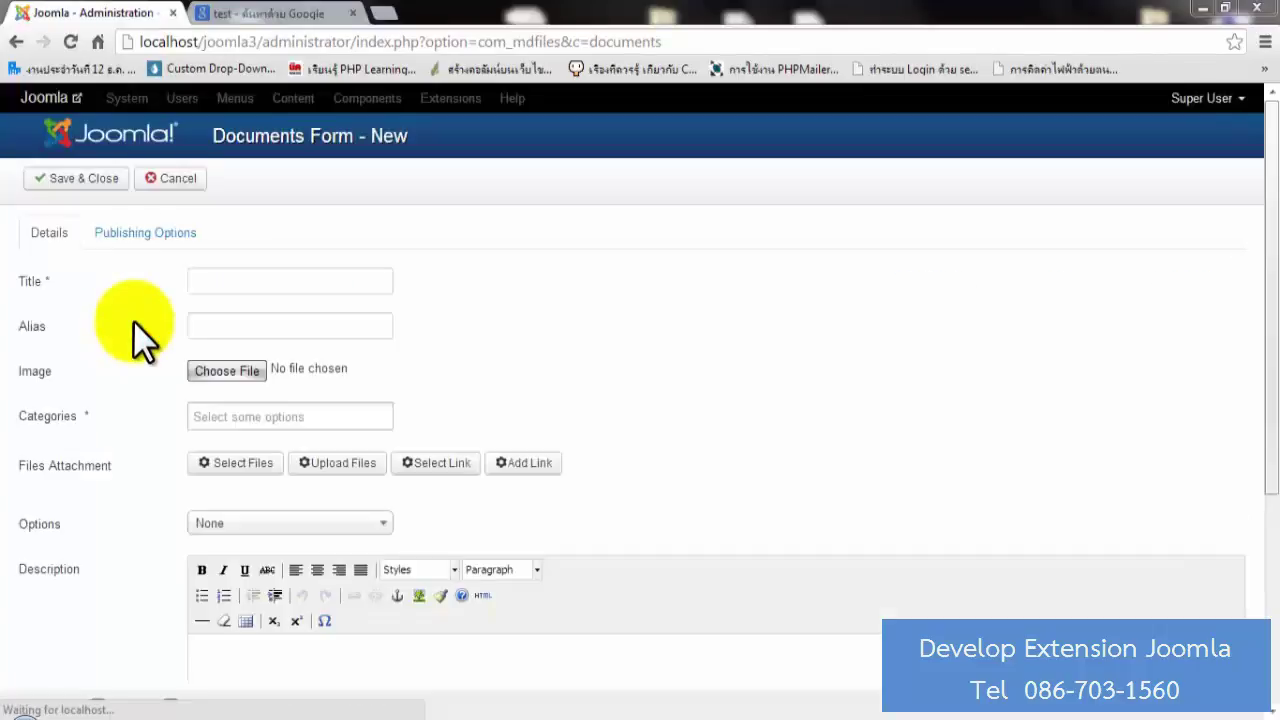
Title the document 'Test Documents 01', correcting the misspelled 'Docments'.
click(220, 280)
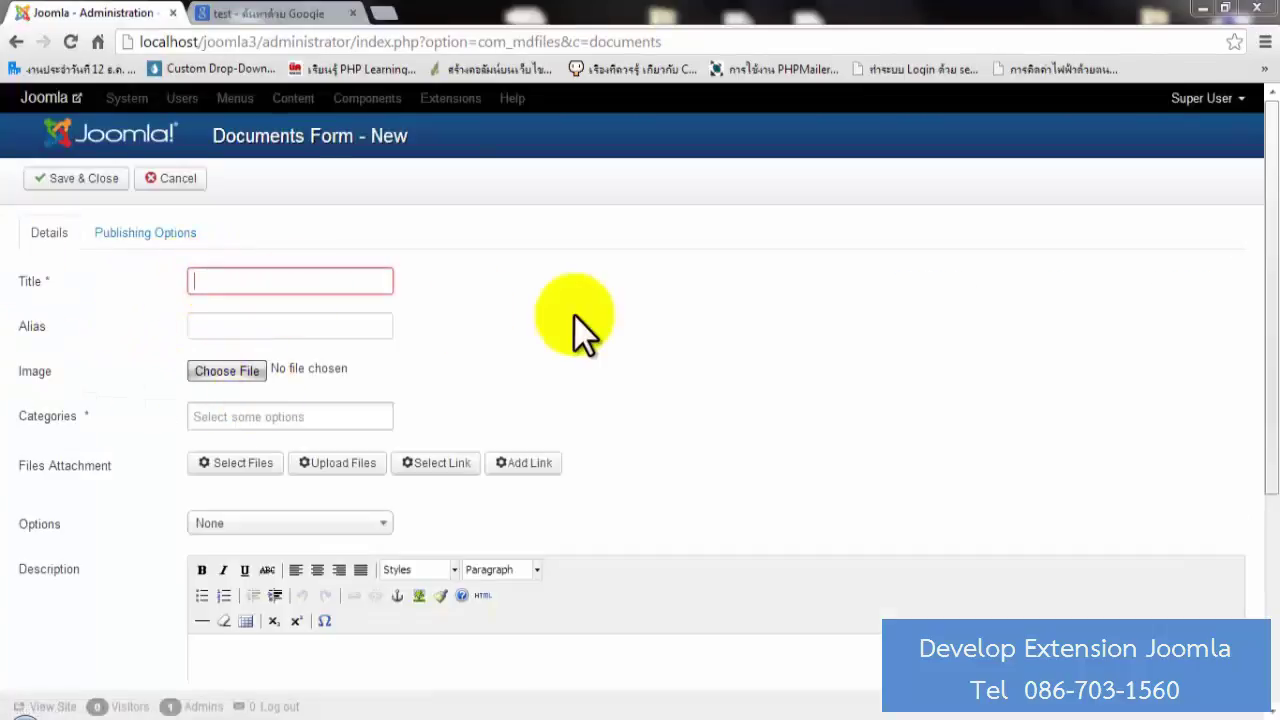
text(Te)
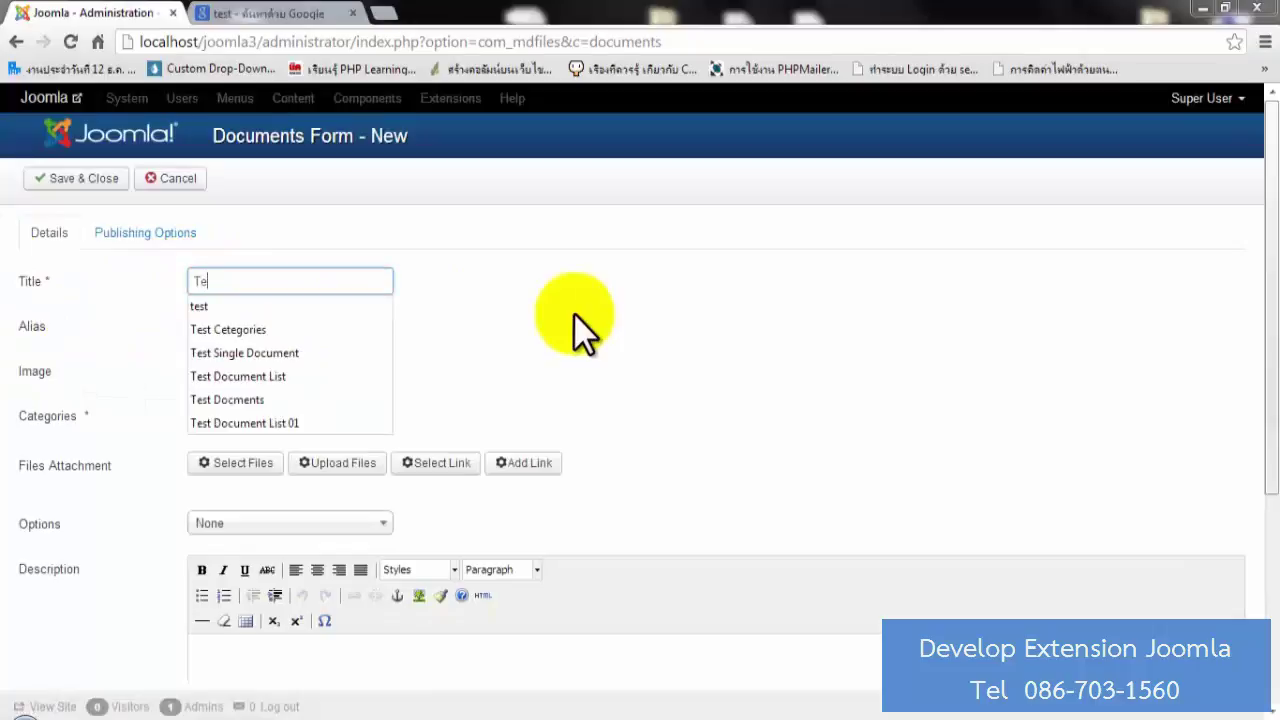
key(Down)
key(Down)
key(Down)
key(Down)
key(Down)
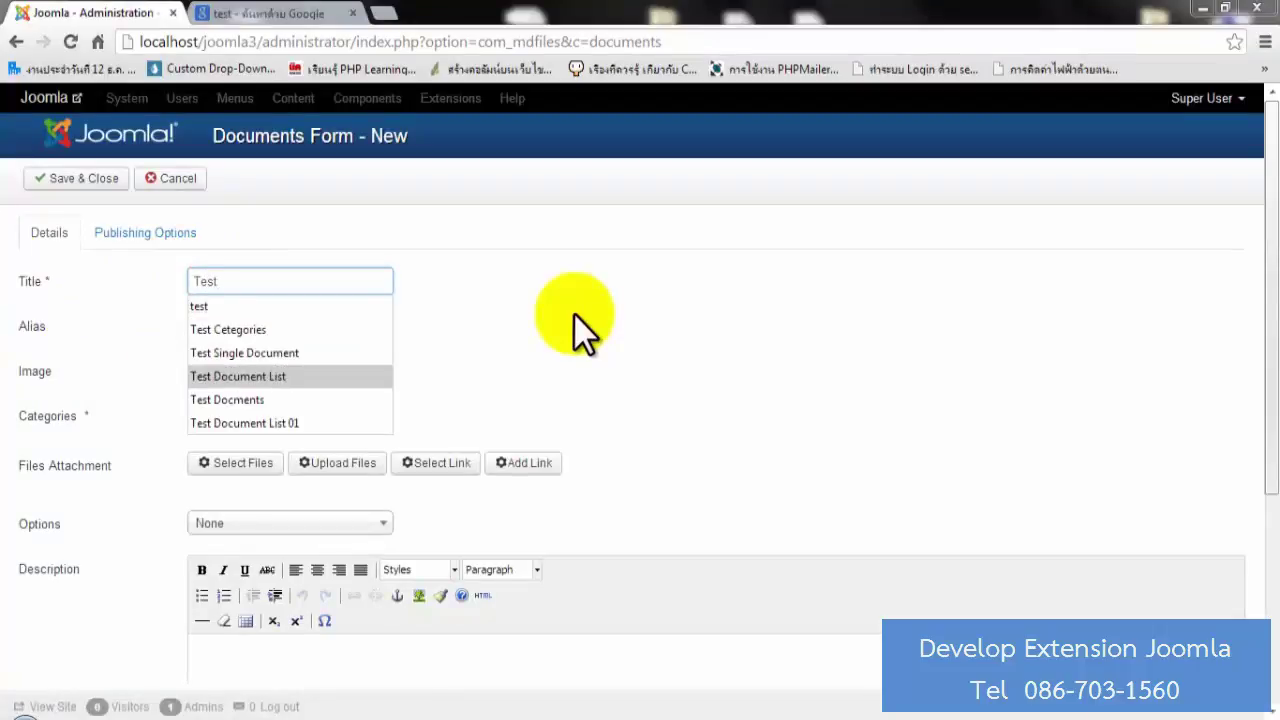
key(Return)
text(0)
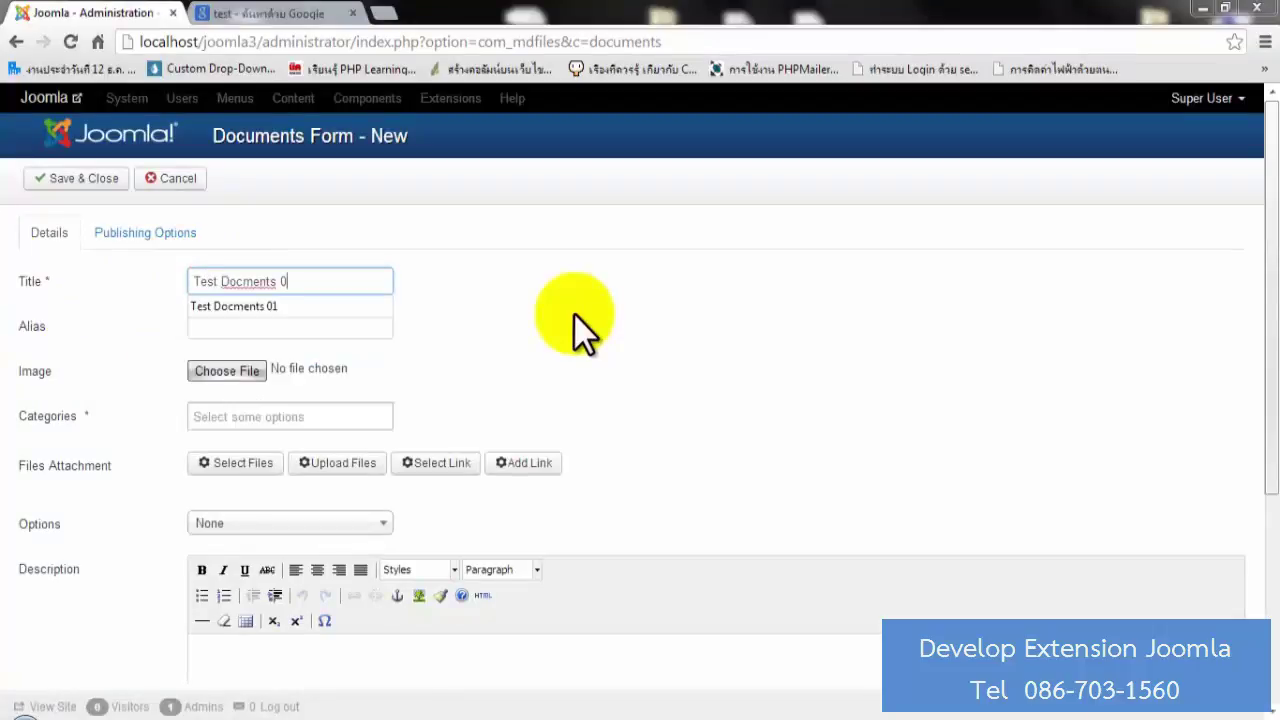
text(1)
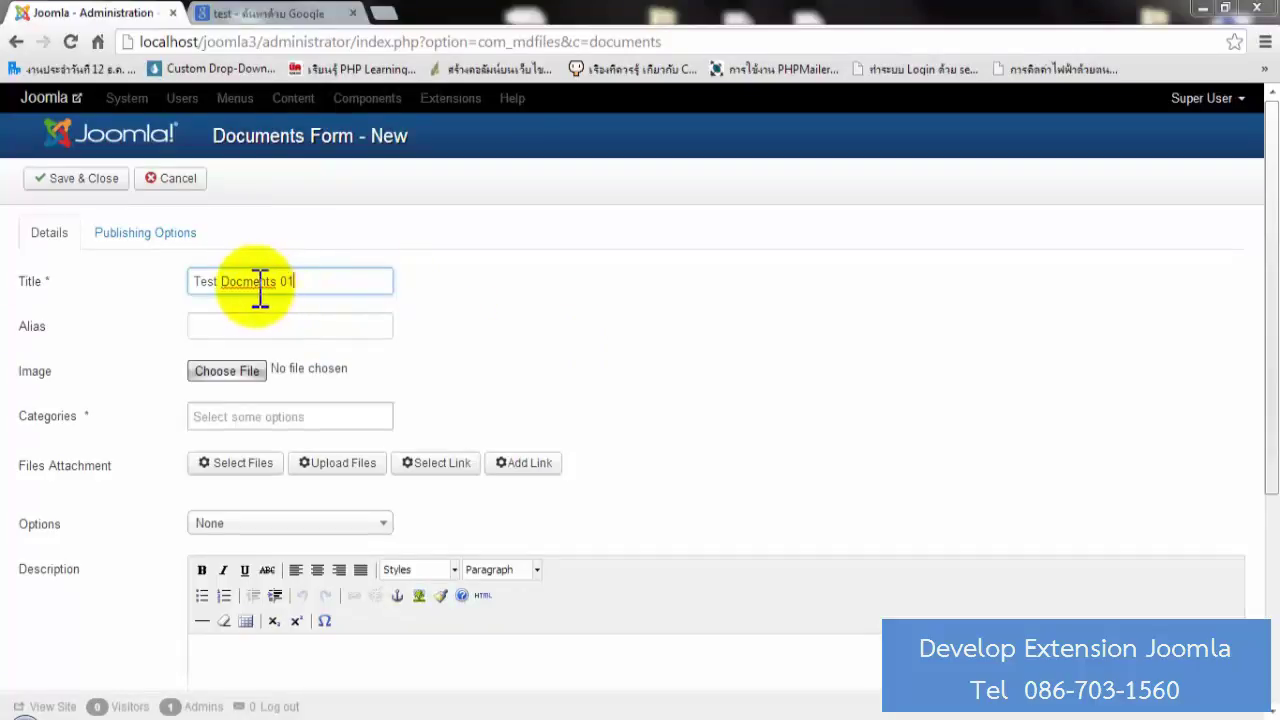
right_click(262, 283)
click(340, 282)
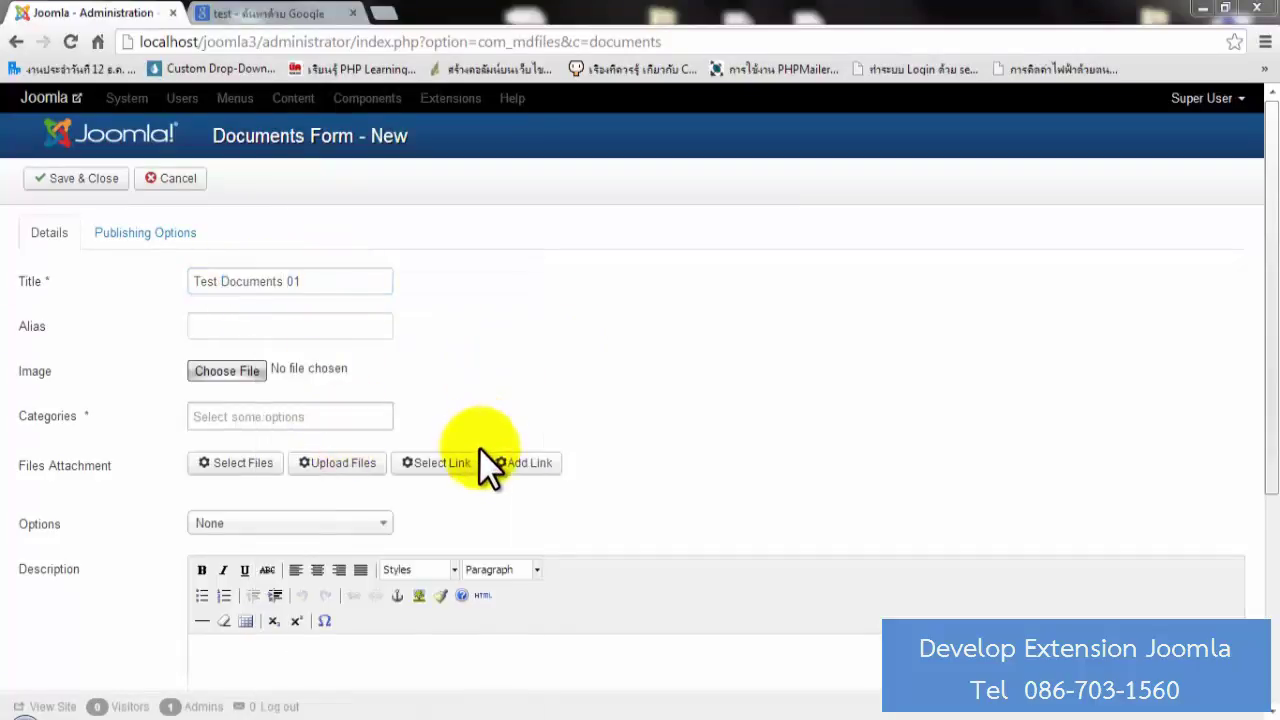
Set Koala.jpg as the document image and assign it to Test Categories.
click(213, 369)
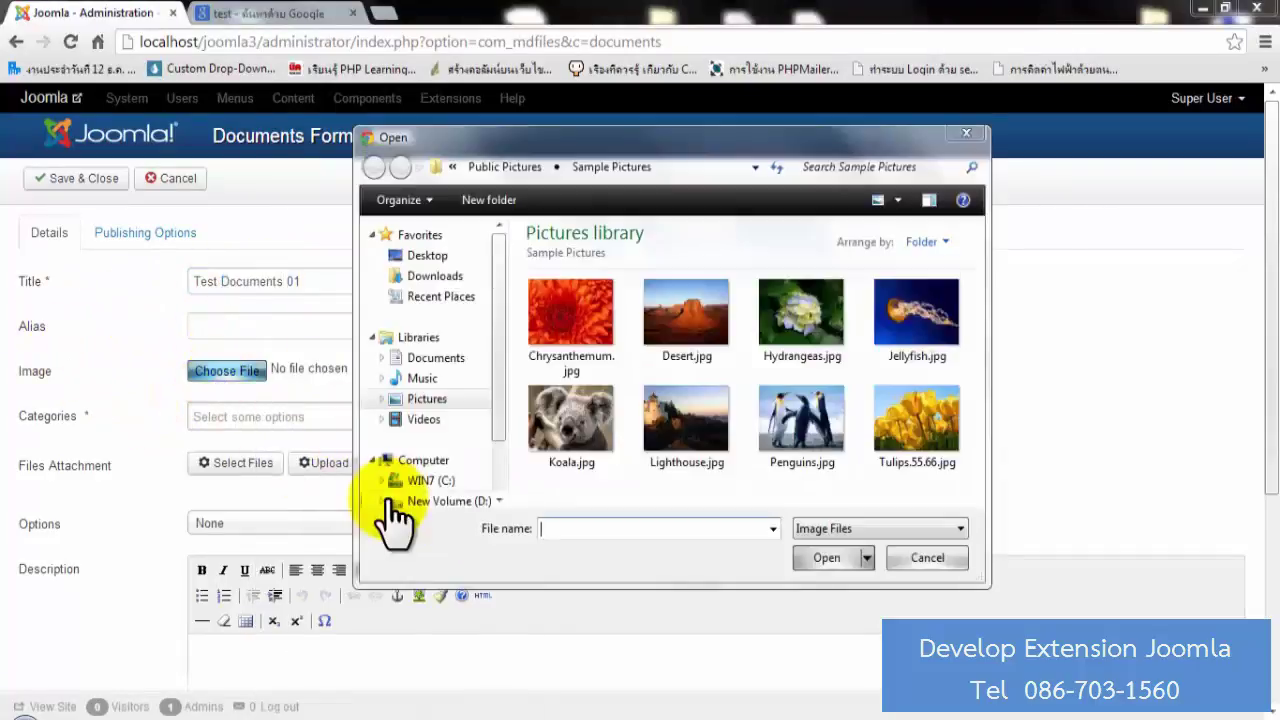
double_click(571, 417)
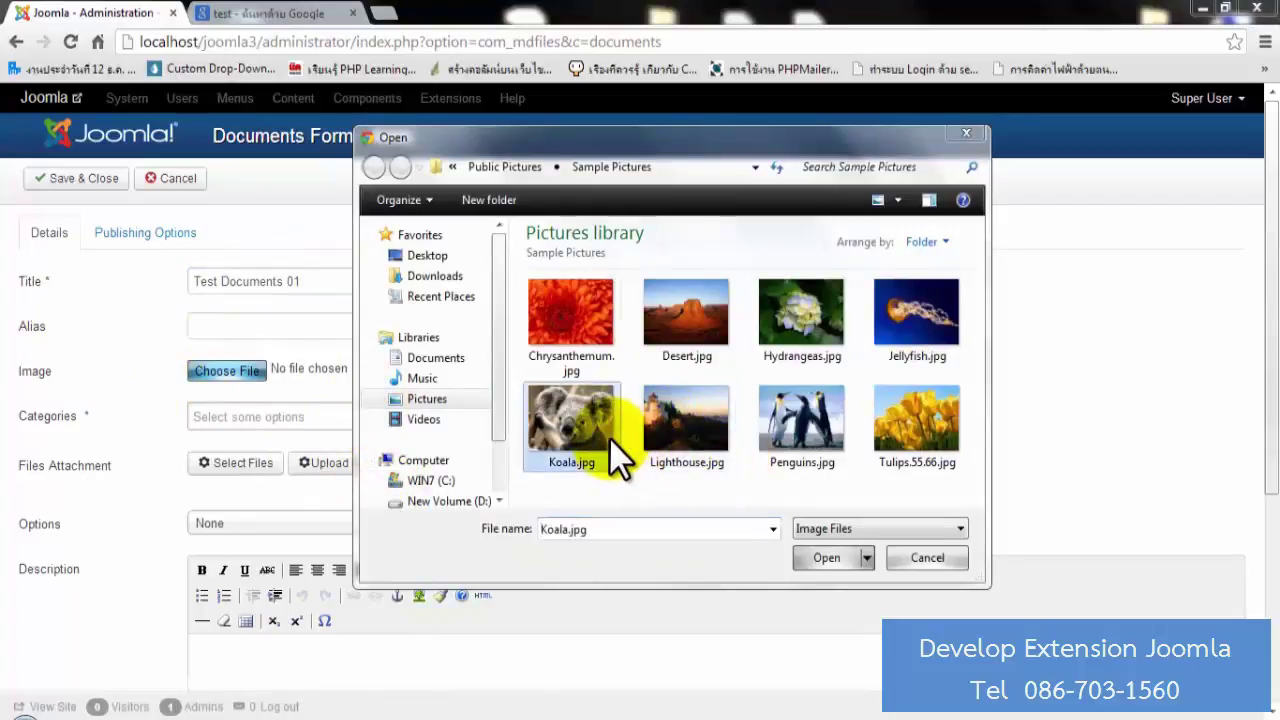
scroll(487, 420, down, 2)
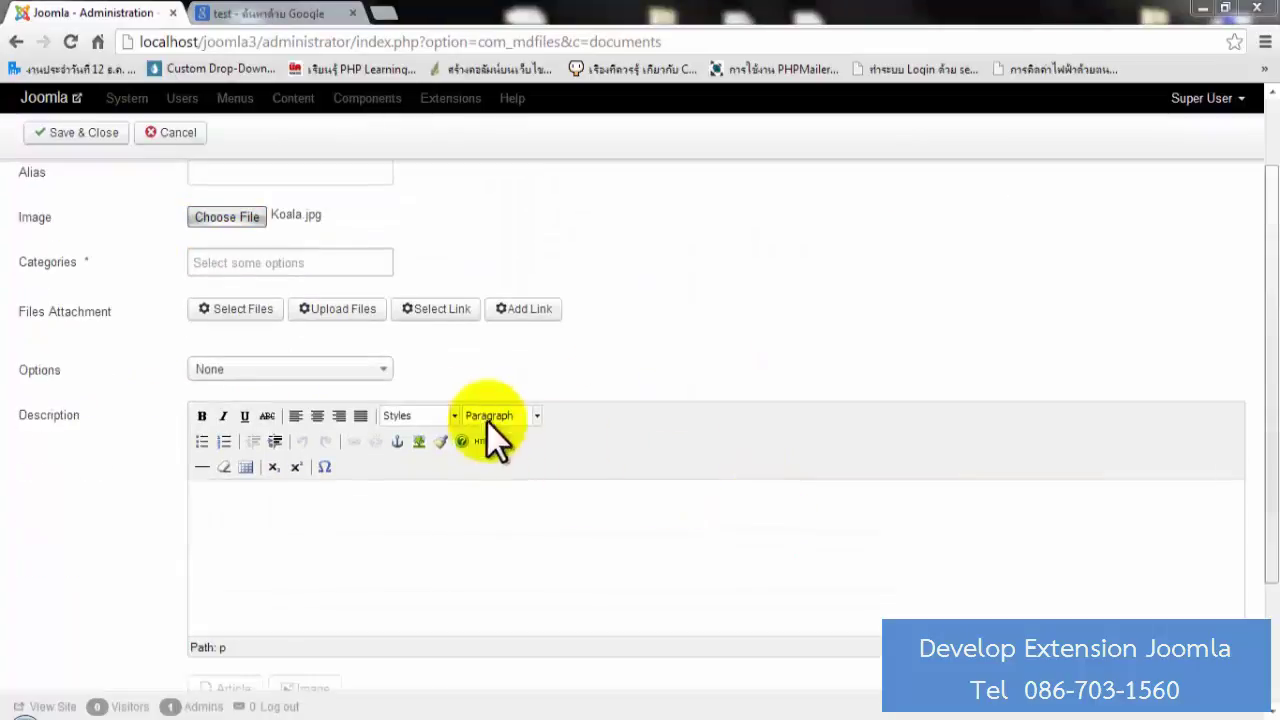
click(254, 262)
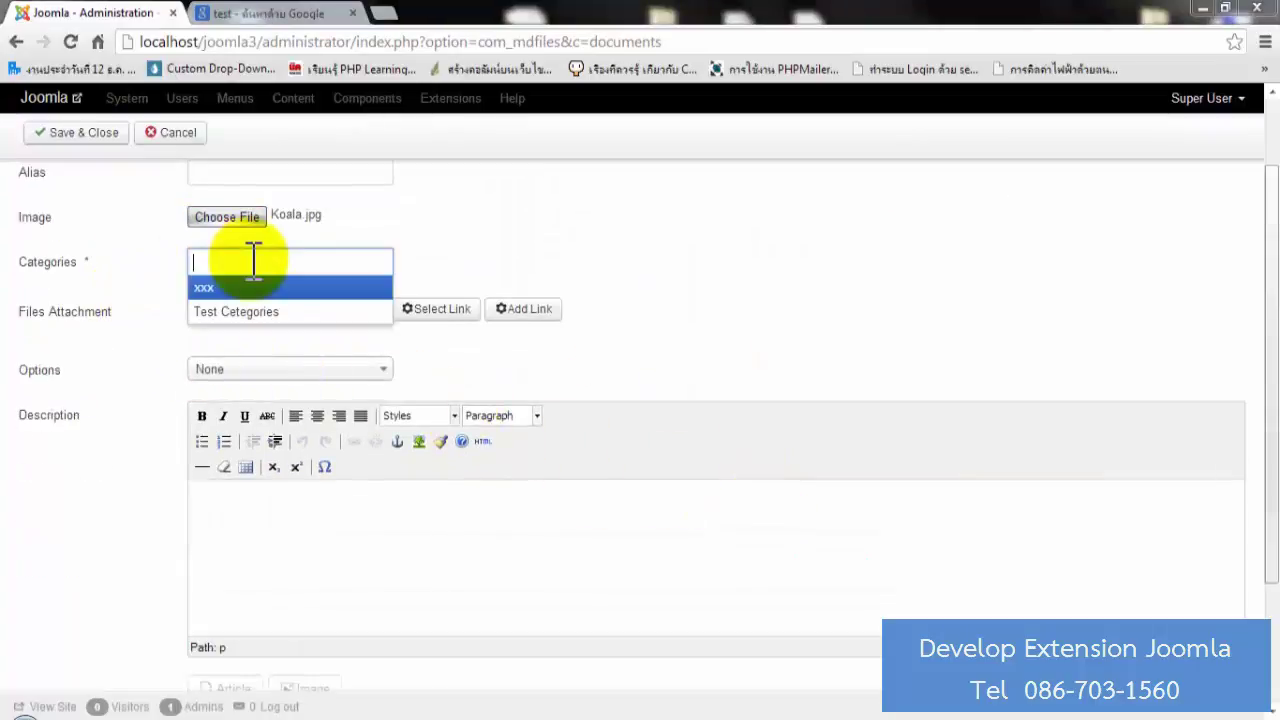
click(283, 312)
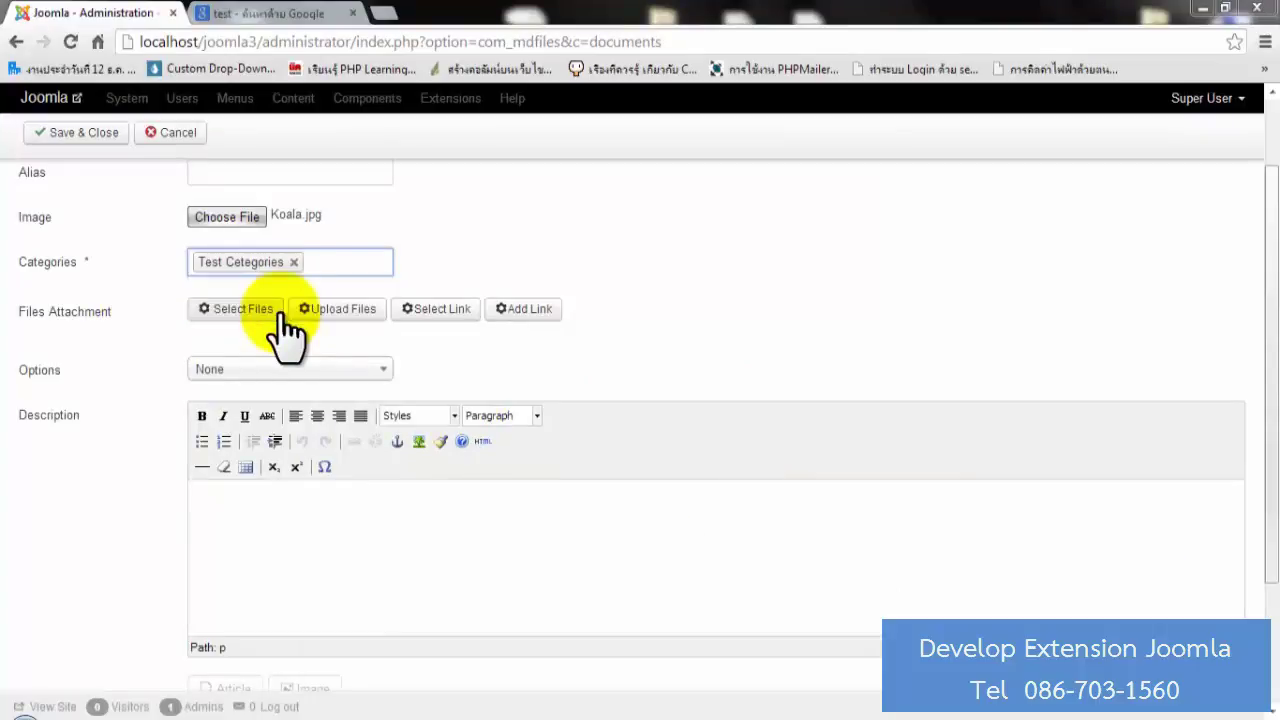
scroll(596, 388, up, 2)
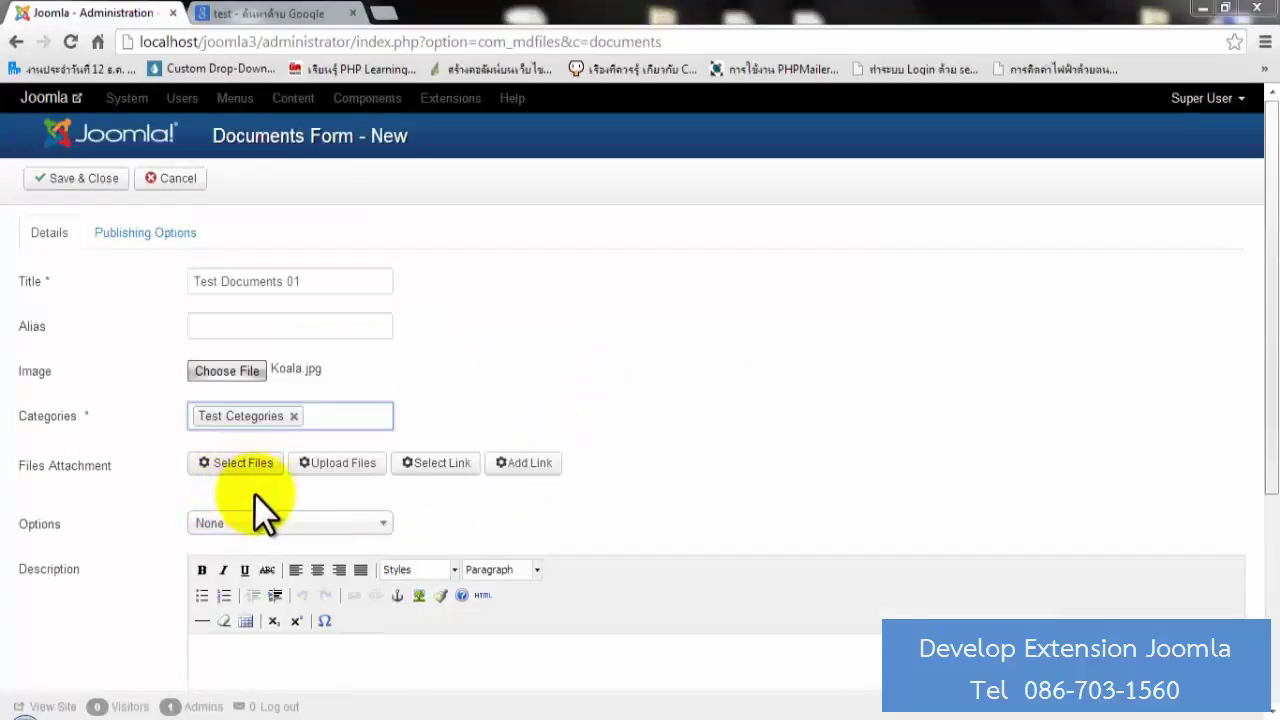
Use the Files Attachment windows to list the three JPGs on the document with target Self.
click(244, 465)
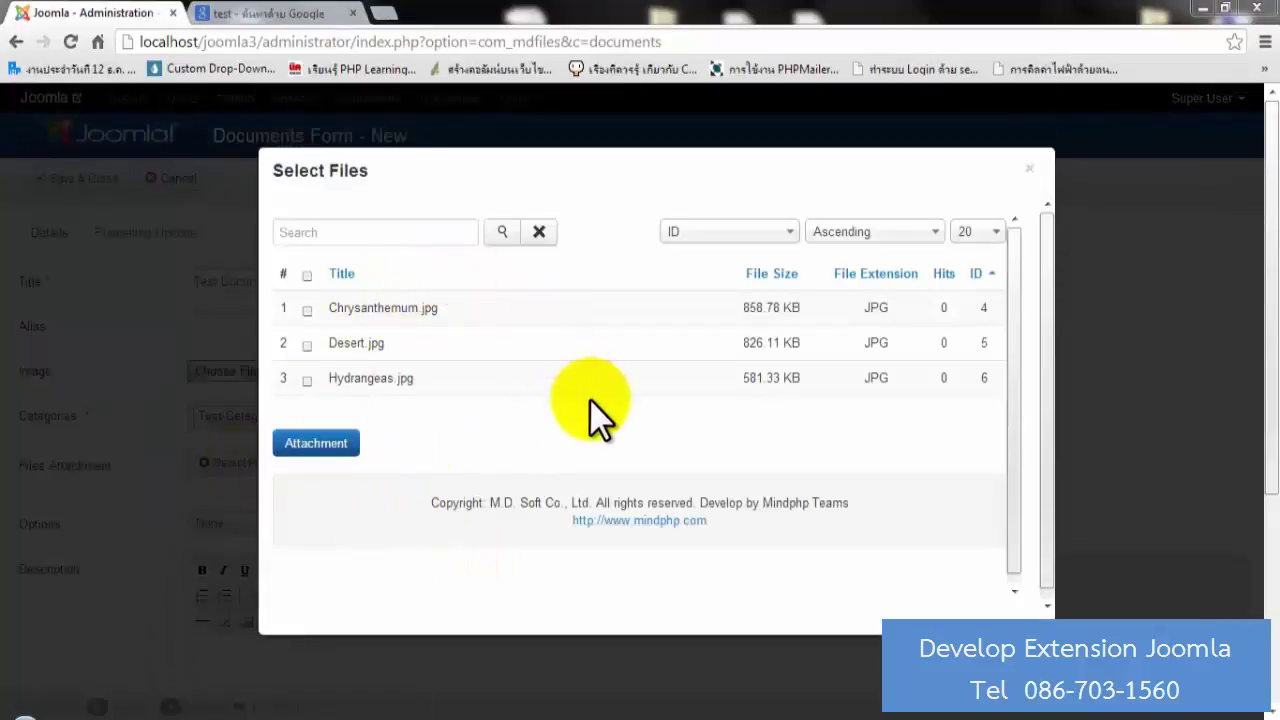
click(1029, 169)
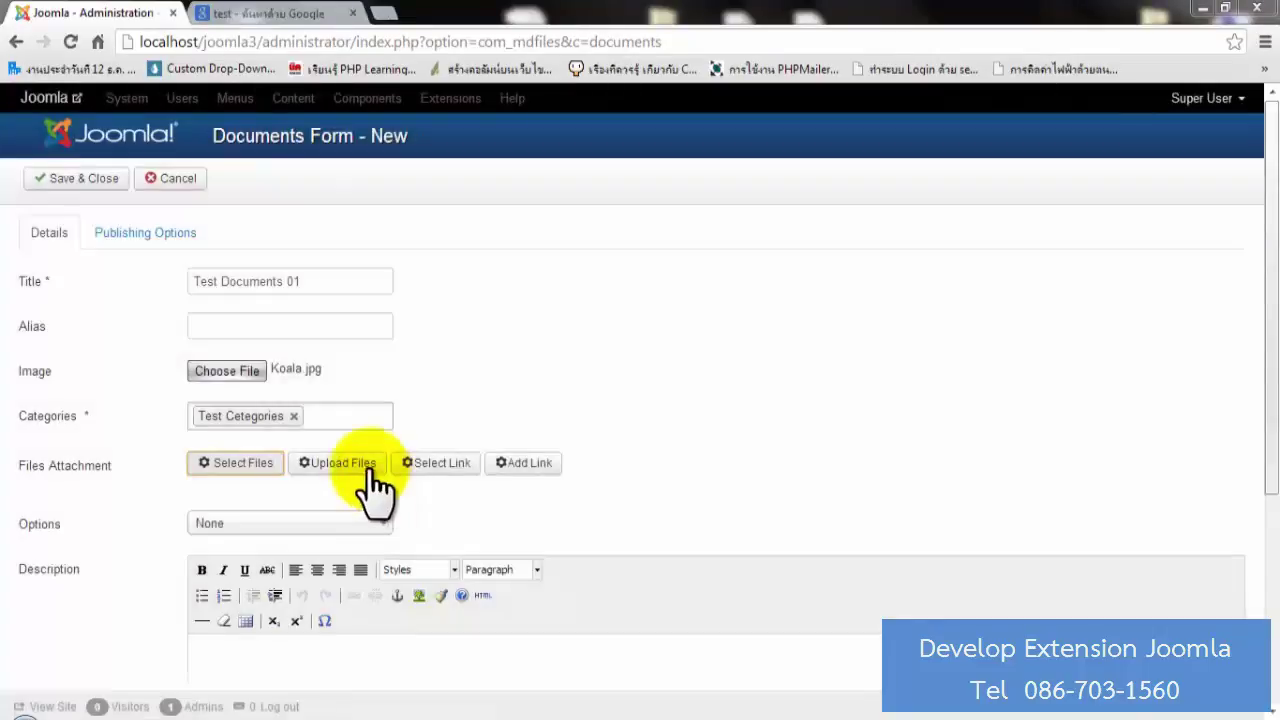
click(366, 468)
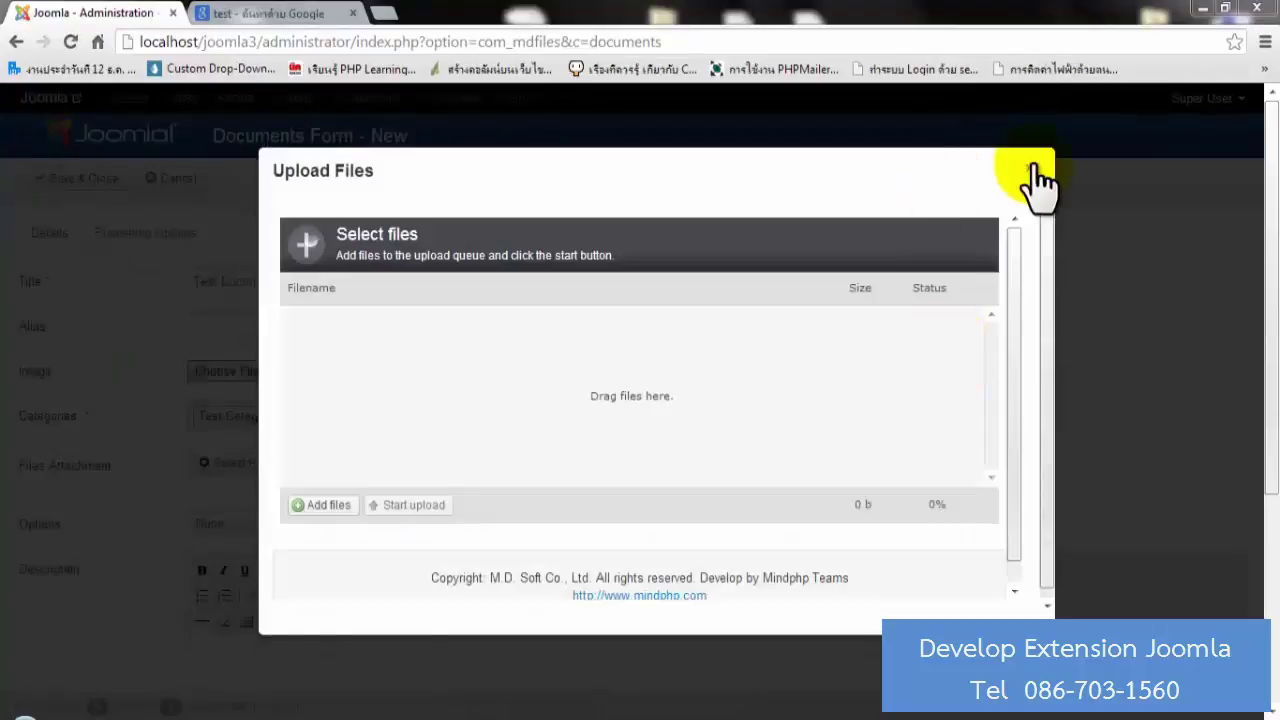
click(1031, 168)
click(524, 462)
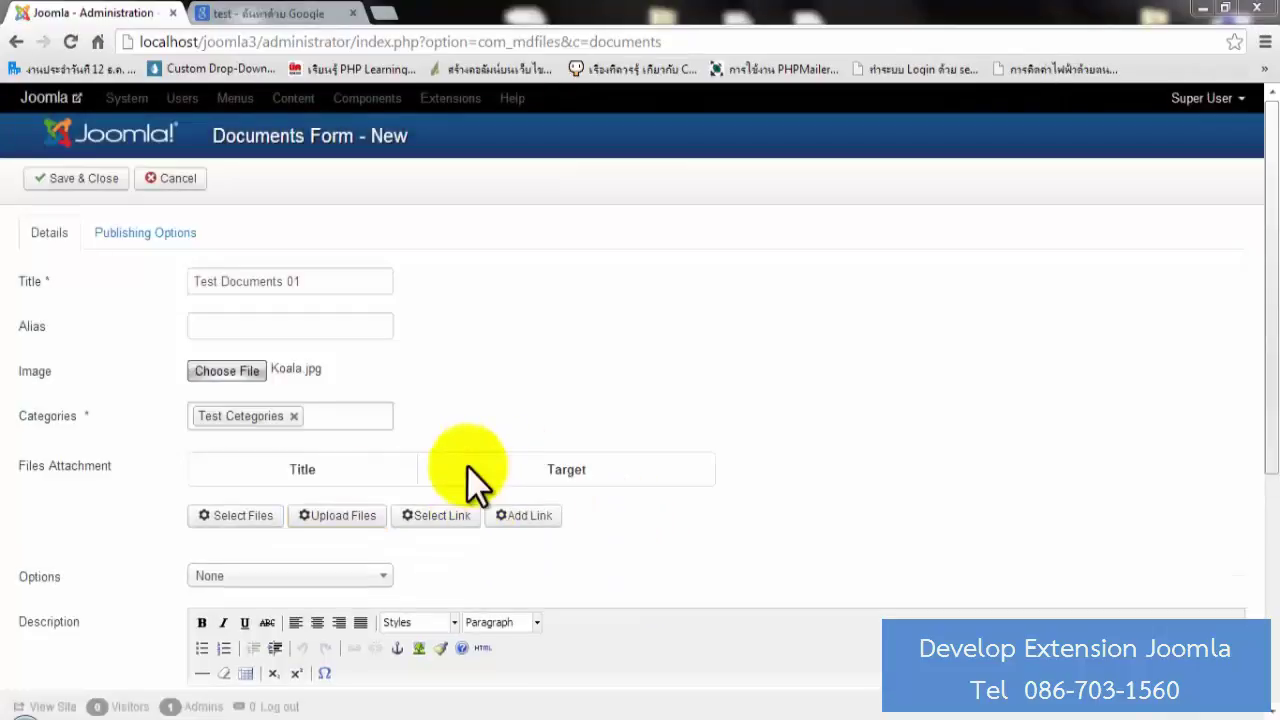
click(462, 520)
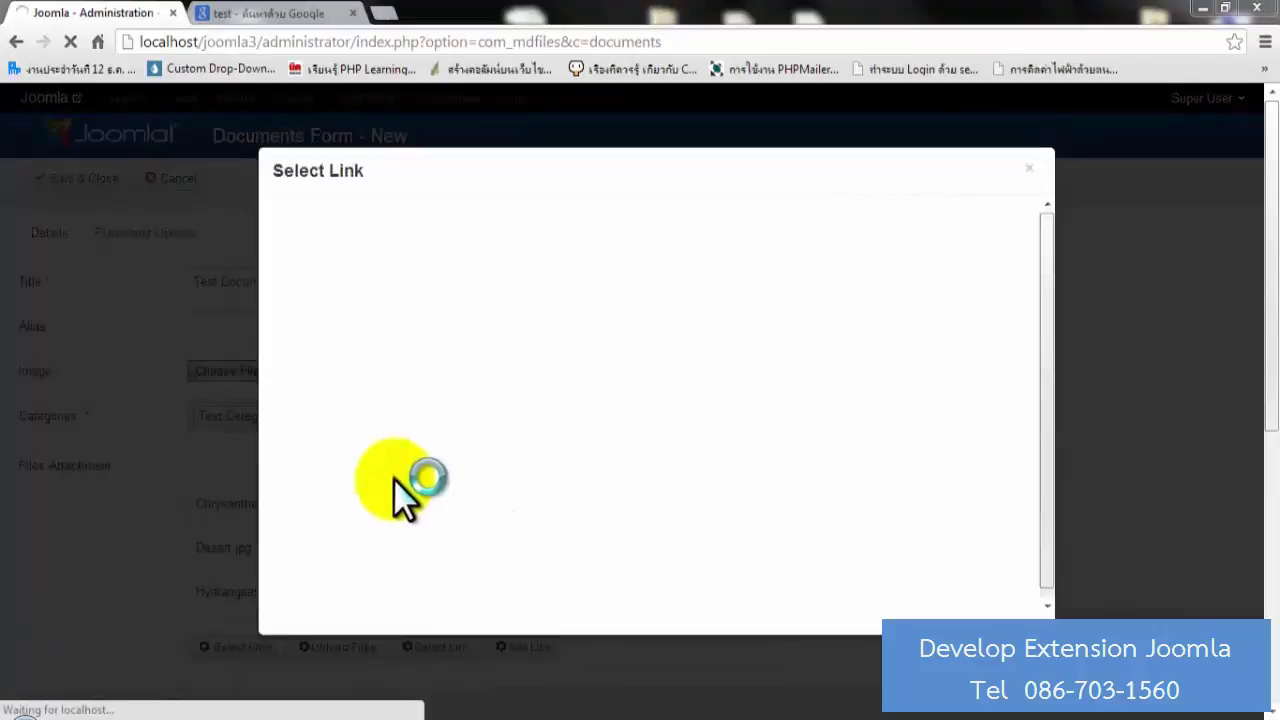
click(1029, 168)
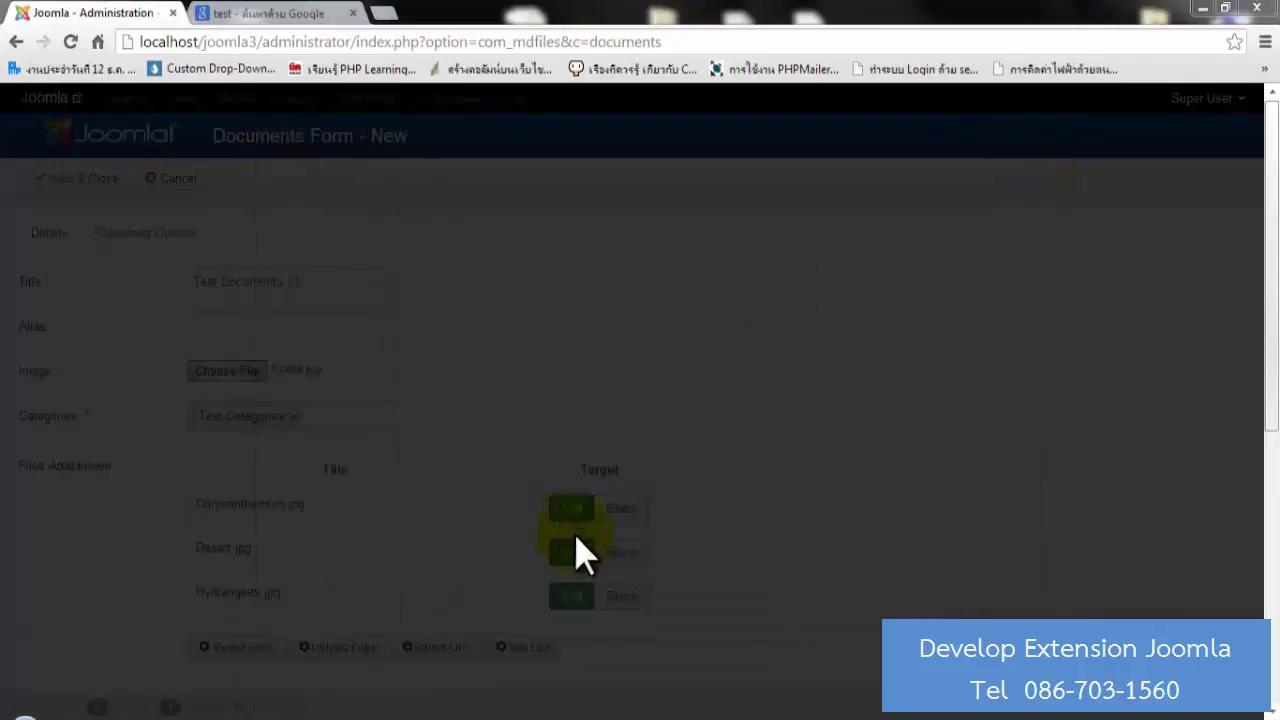
click(526, 650)
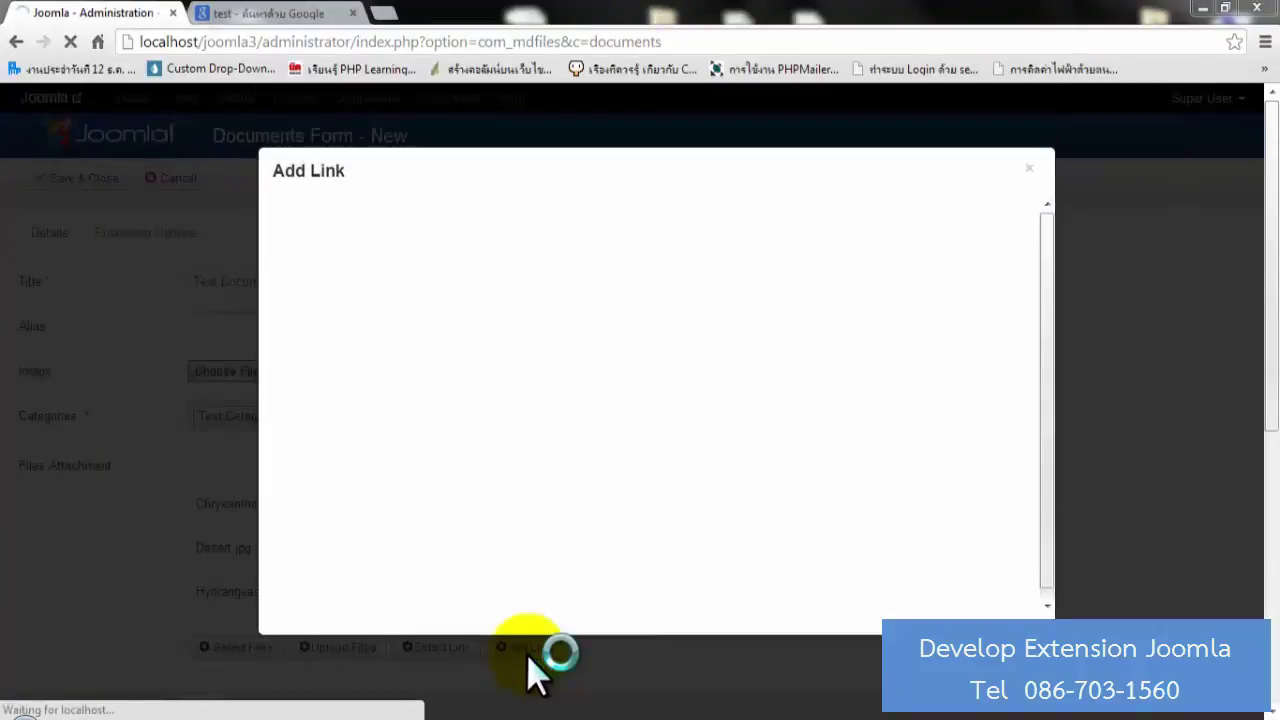
click(1029, 168)
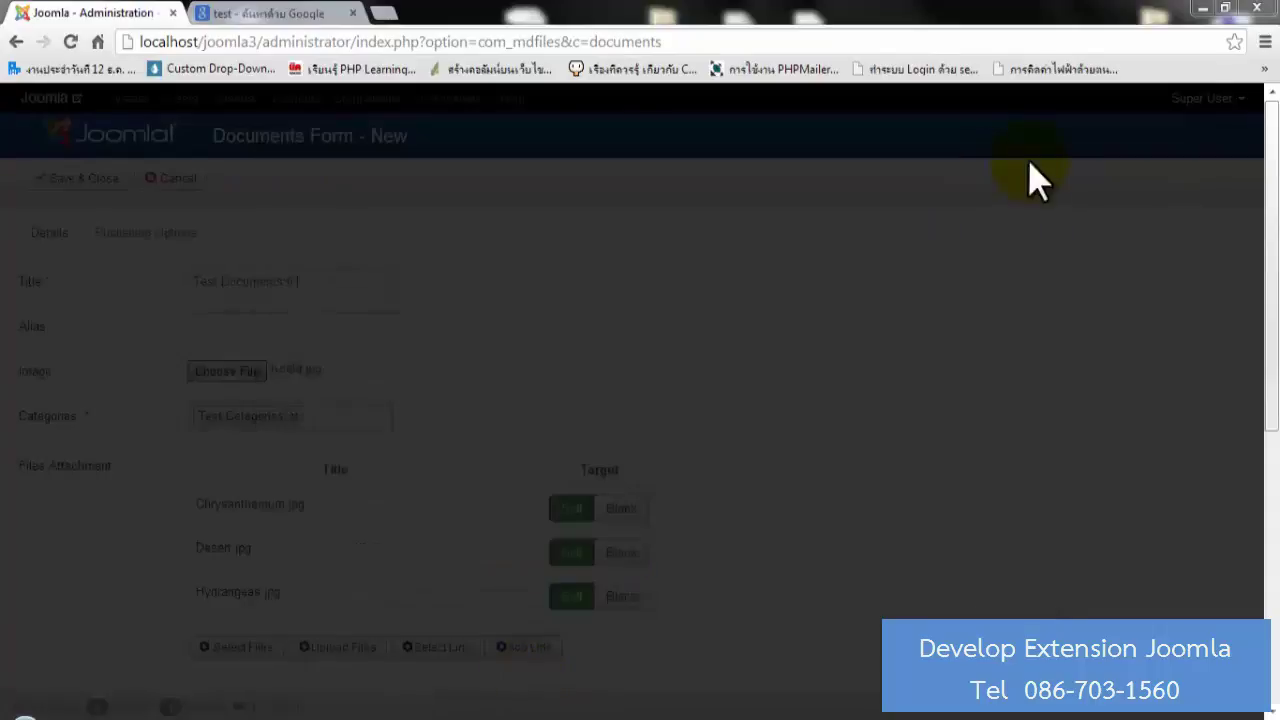
scroll(975, 320, down, 2)
scroll(975, 320, down, 1)
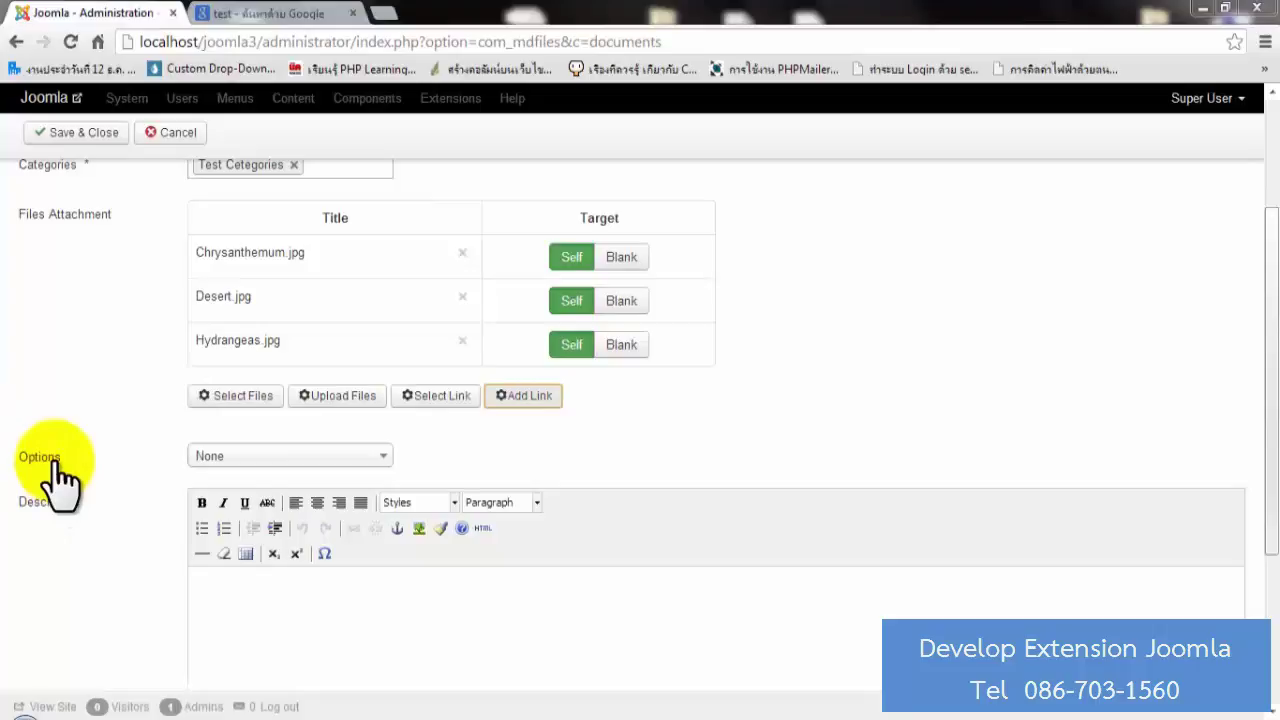
Mark Test Documents 01 as Featured, give it the description 'test', and save it.
click(255, 457)
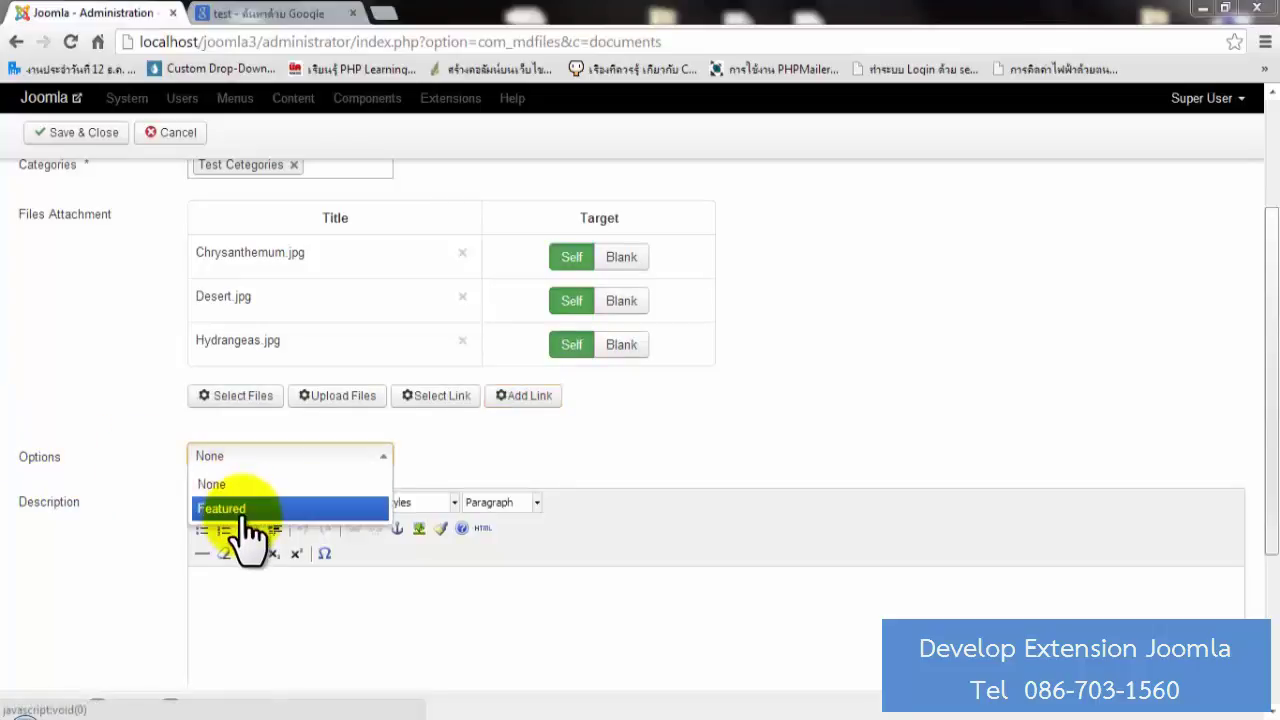
click(248, 516)
scroll(457, 594, down, 2)
click(448, 455)
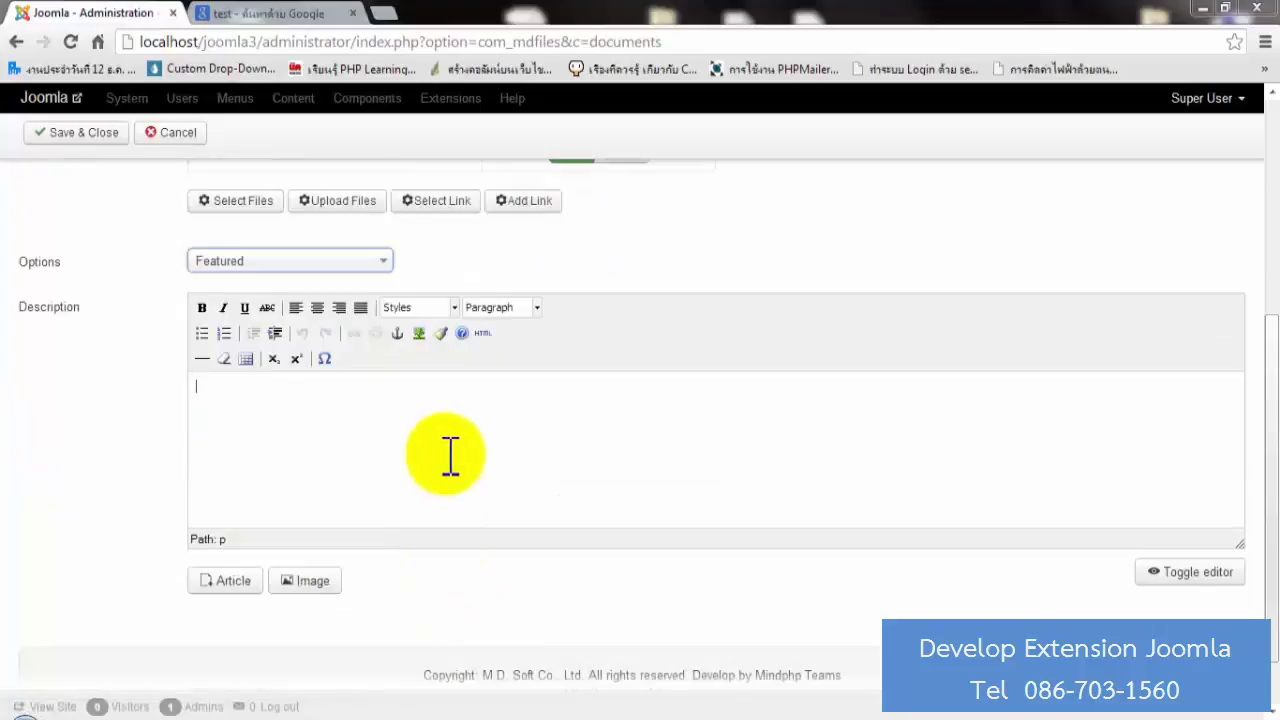
text(test)
scroll(43, 470, up, 5)
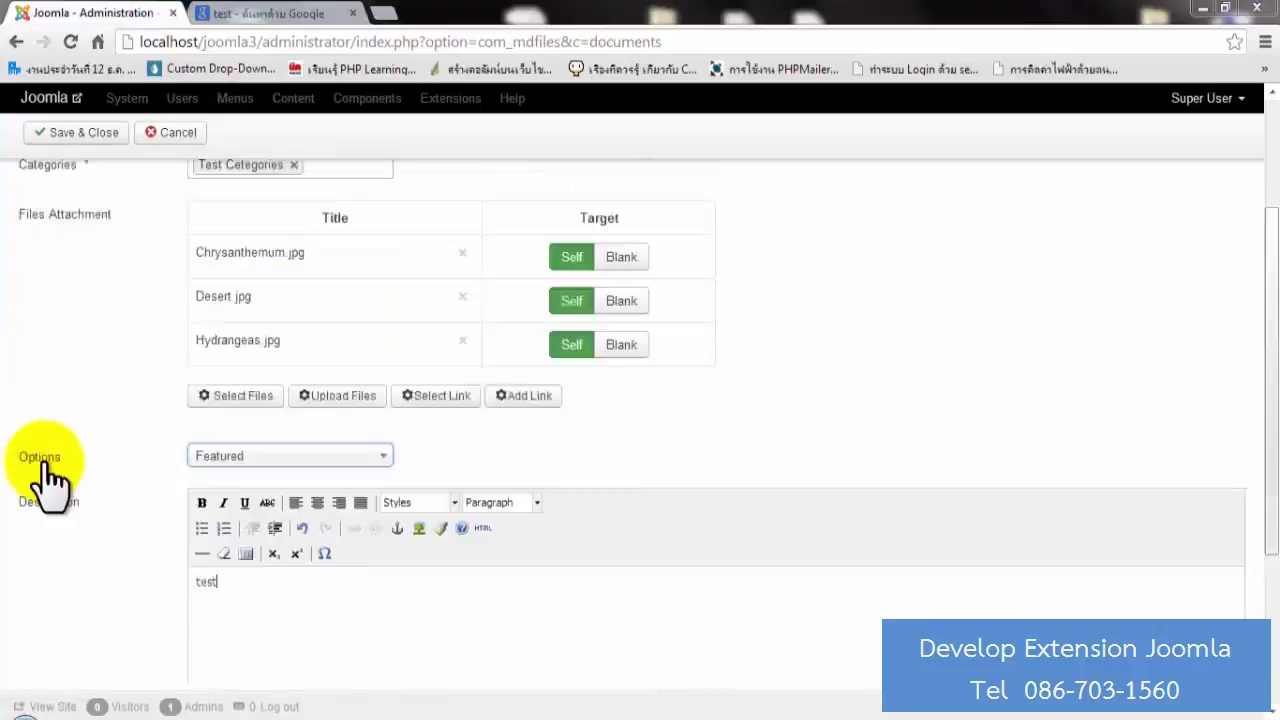
click(70, 178)
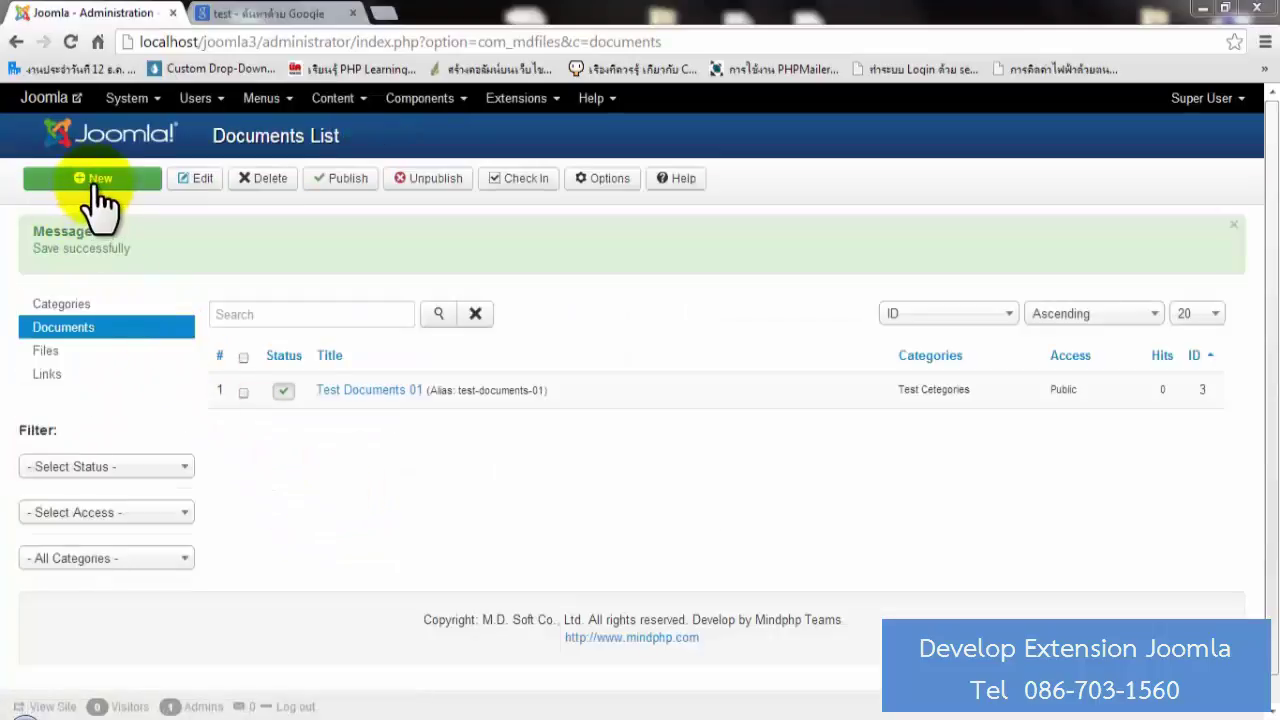
Start a new document titled 'Test Documents 02'.
click(95, 188)
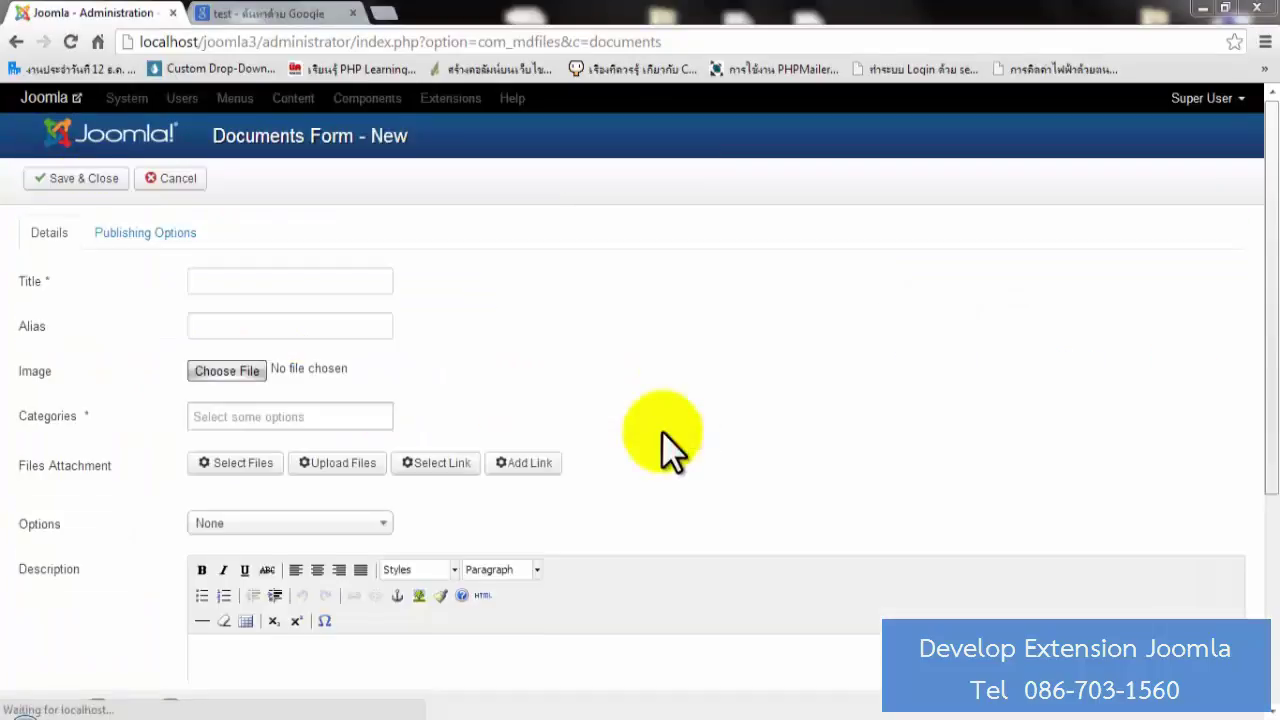
click(357, 281)
text(t)
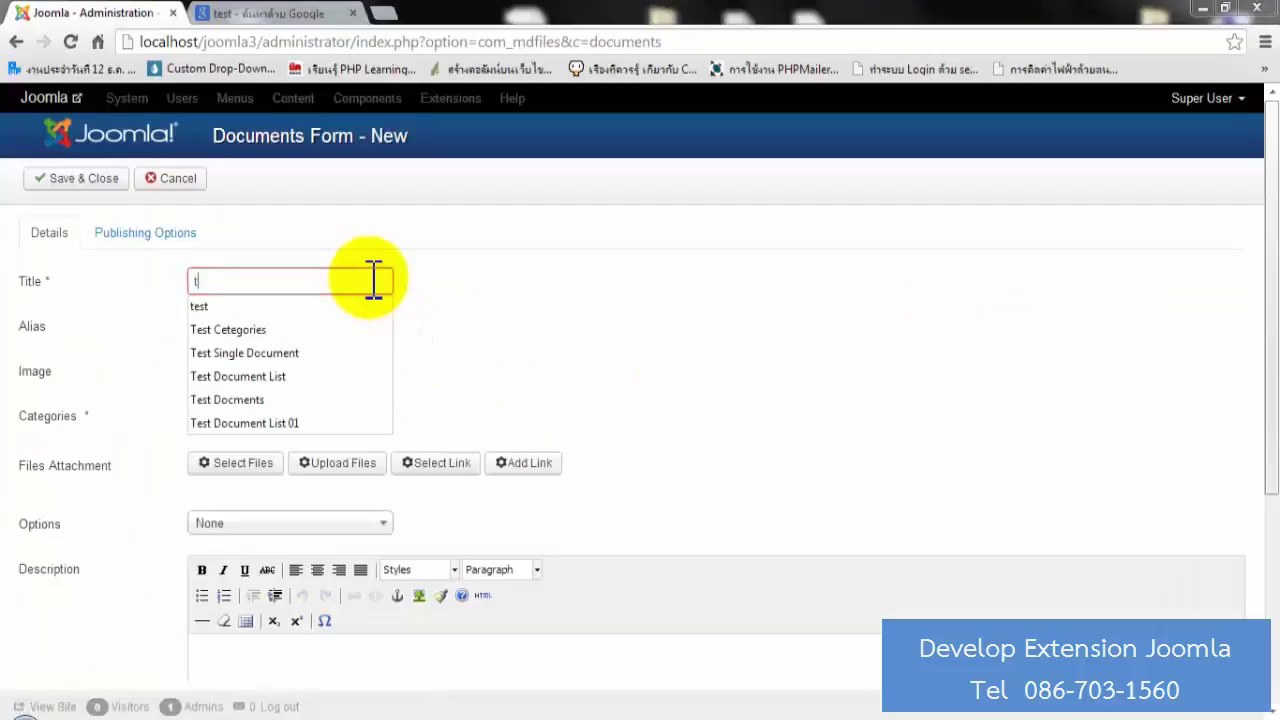
text(est)
key(Down)
key(Down)
key(Down)
click(306, 328)
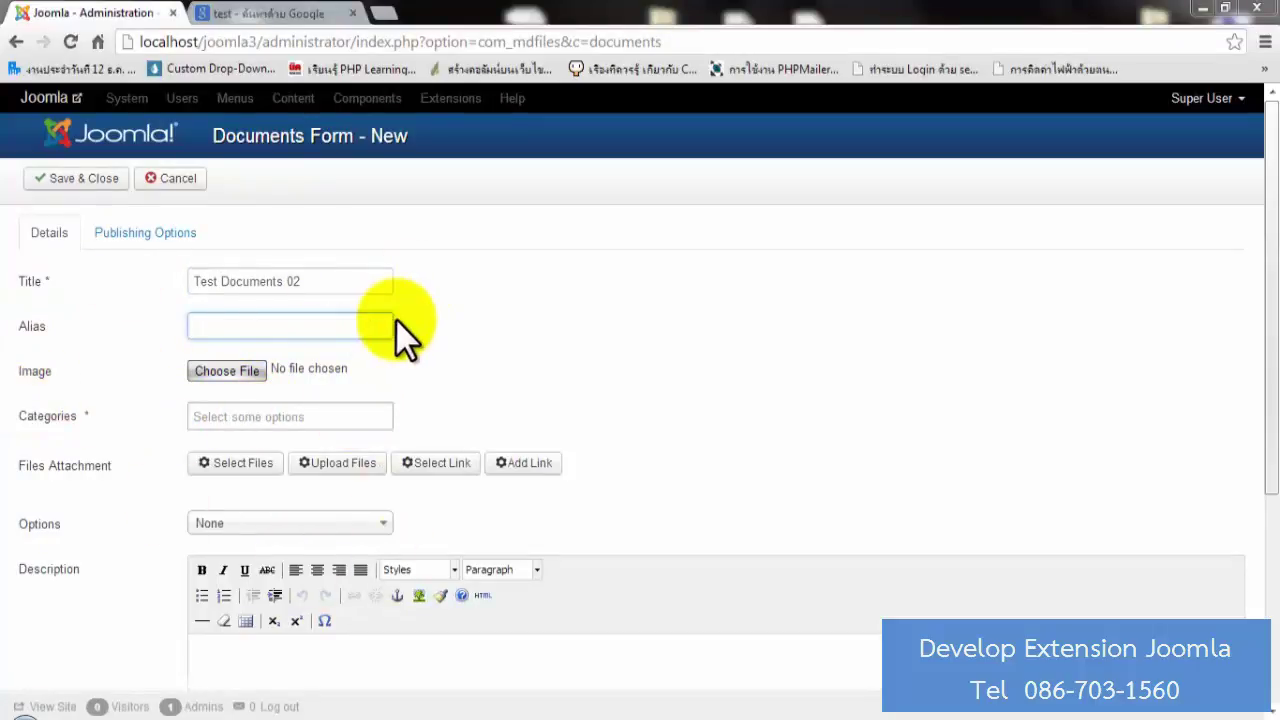
Assign Test Documents 02 to Test Categories, attach Test Link, and save it.
scroll(405, 335, down, 3)
click(284, 260)
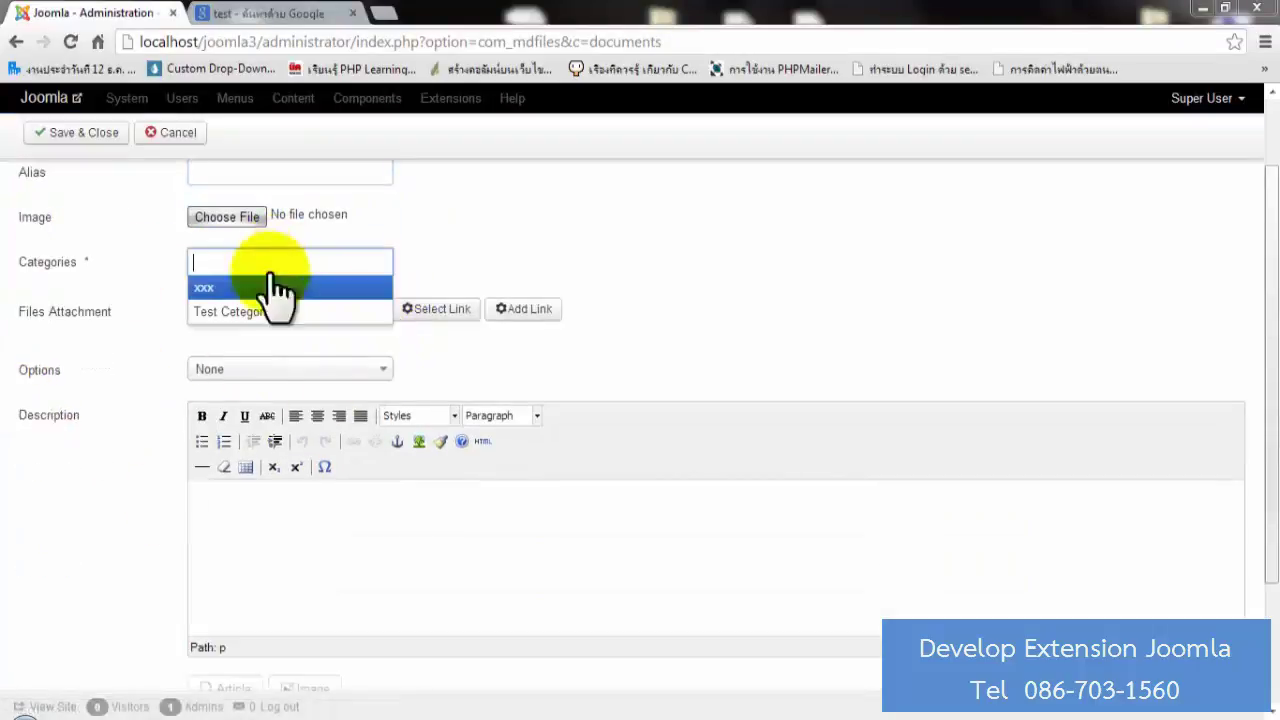
click(240, 312)
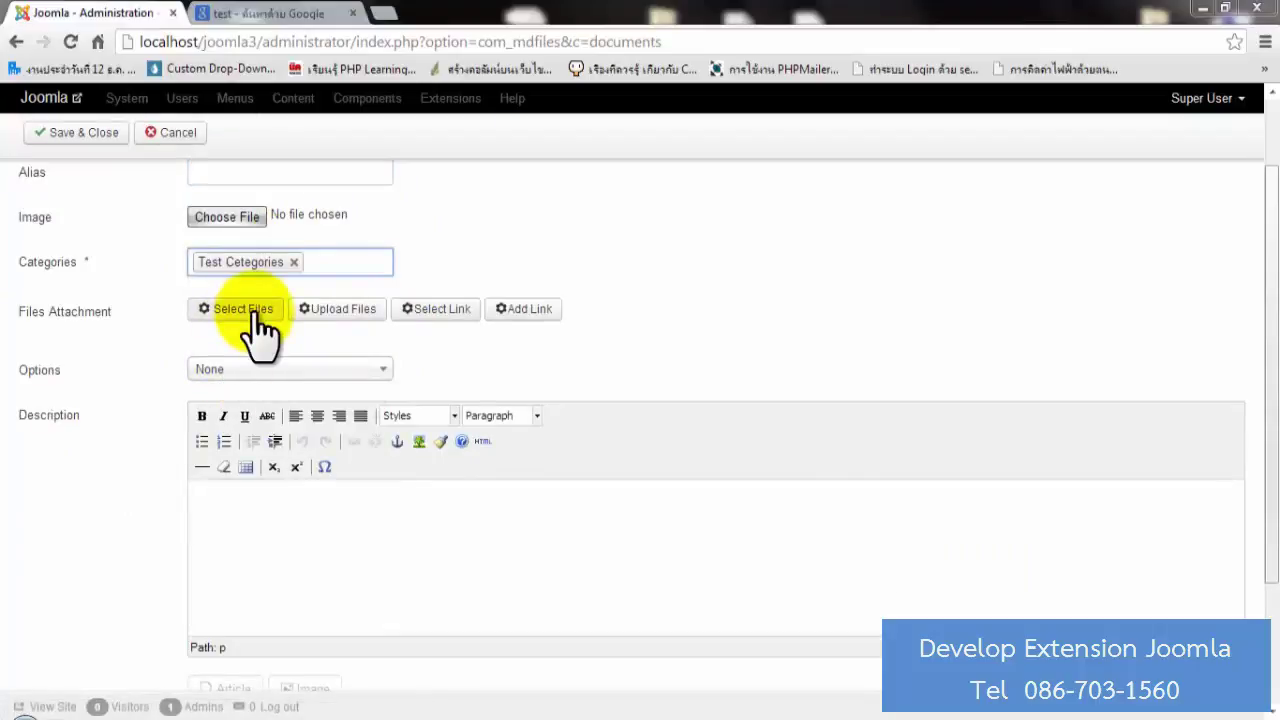
click(438, 310)
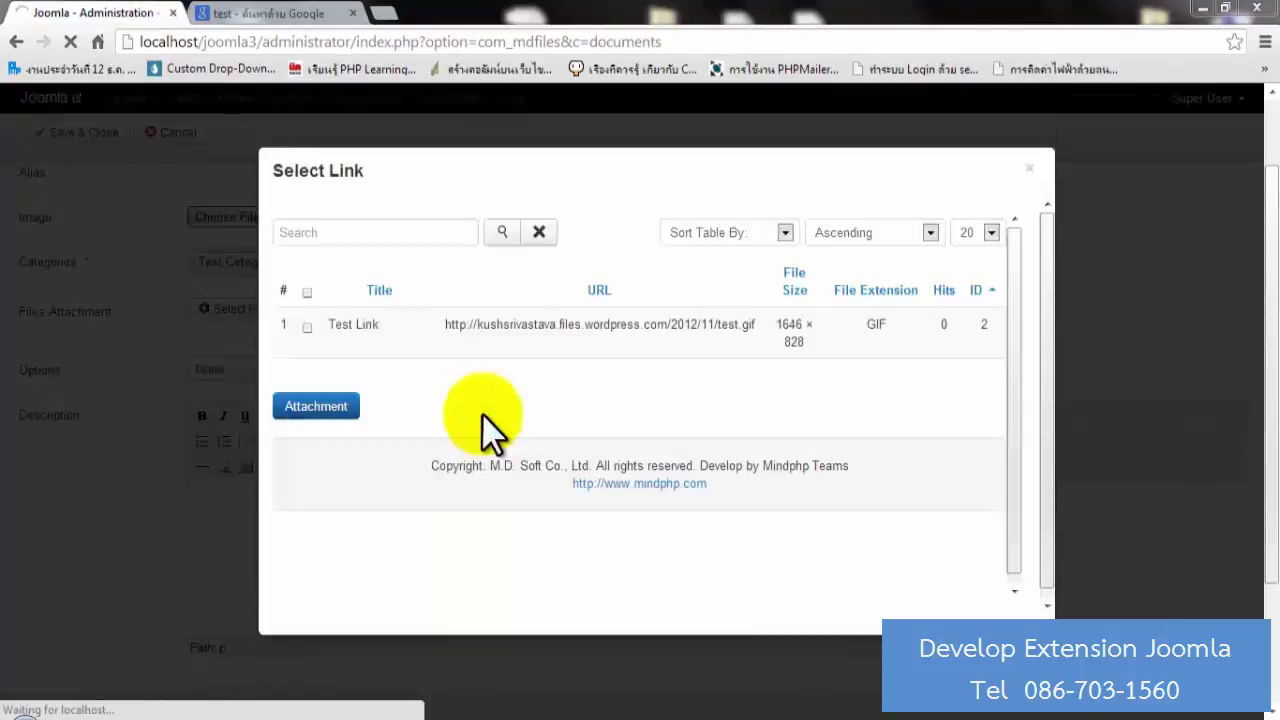
click(307, 326)
click(330, 406)
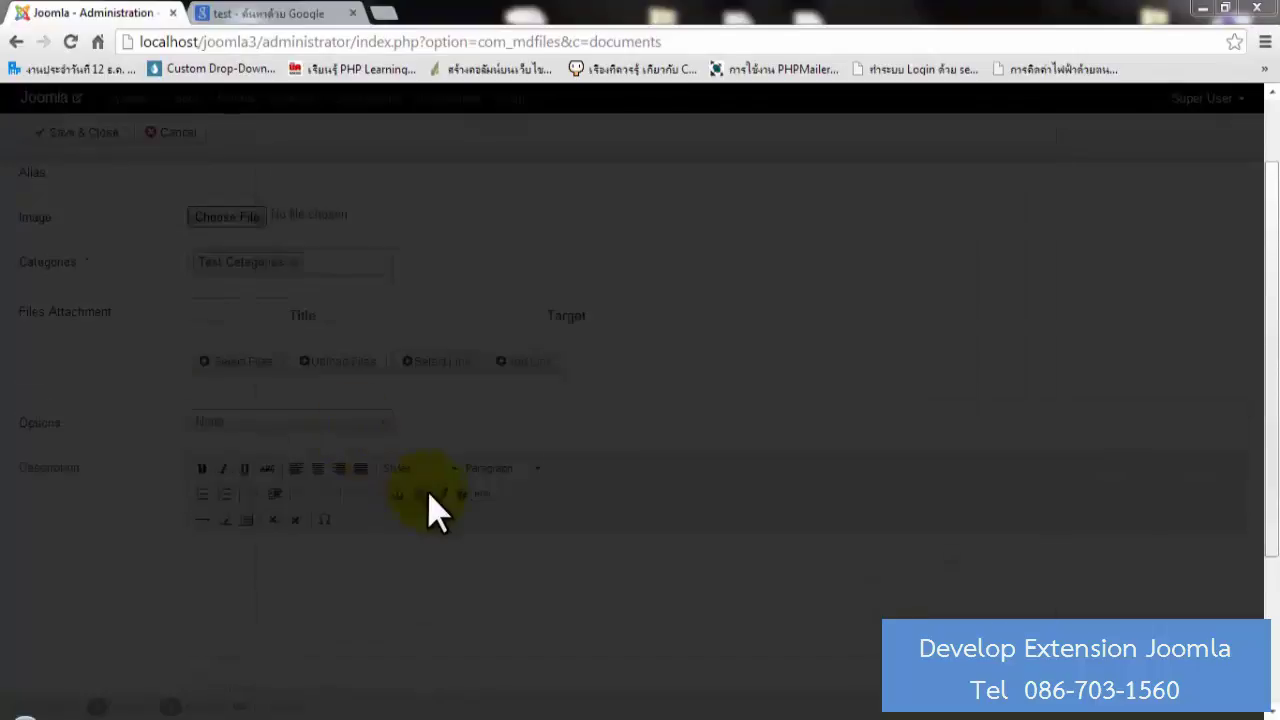
scroll(286, 486, down, 1)
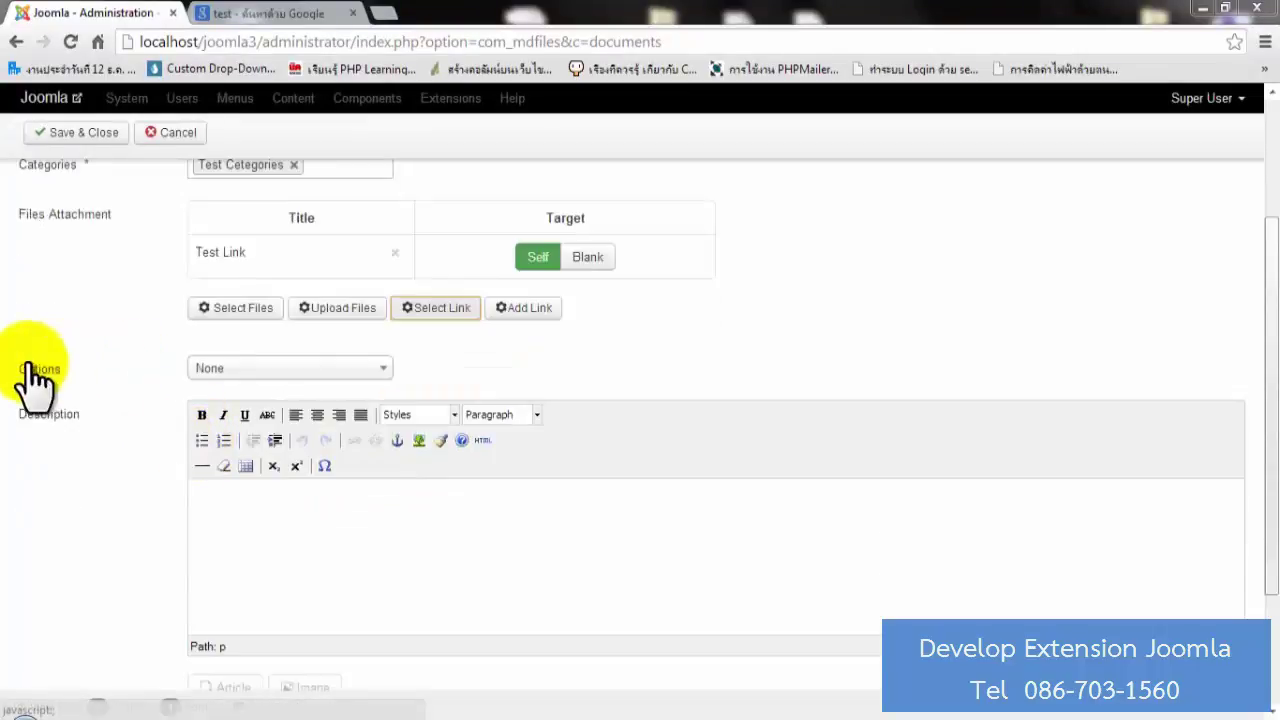
scroll(673, 415, down, 2)
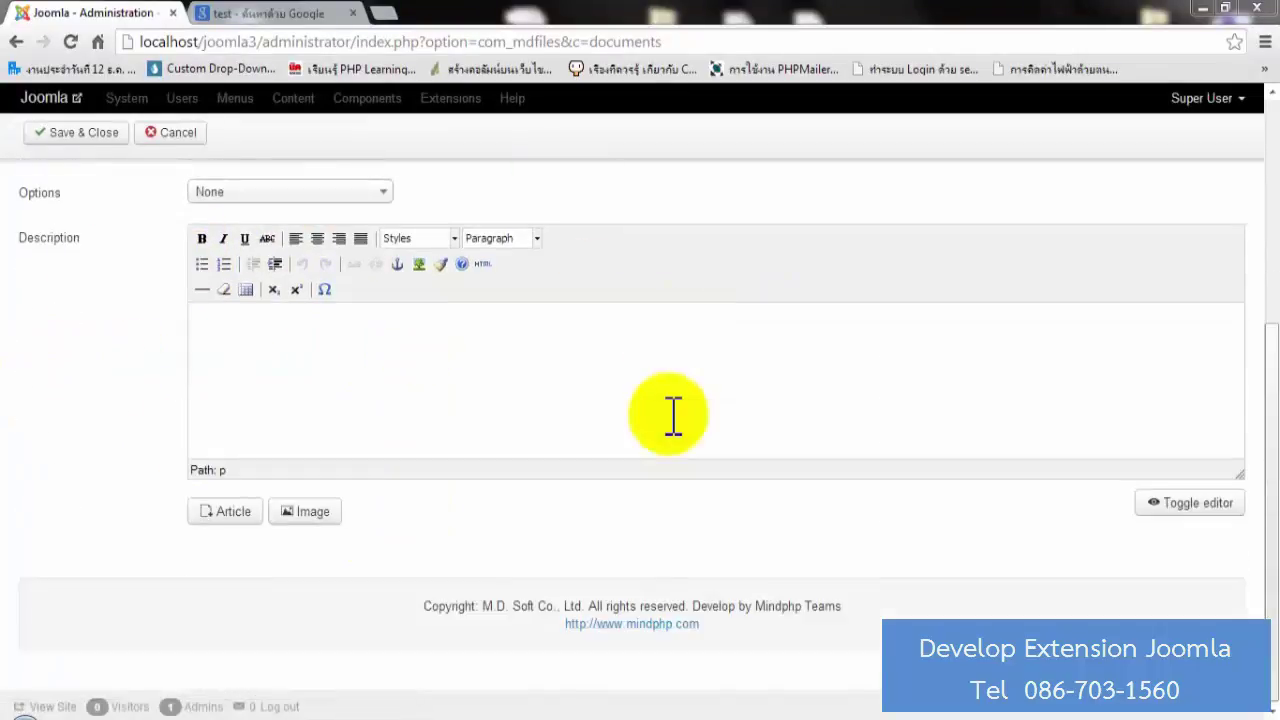
scroll(673, 415, up, 3)
click(62, 180)
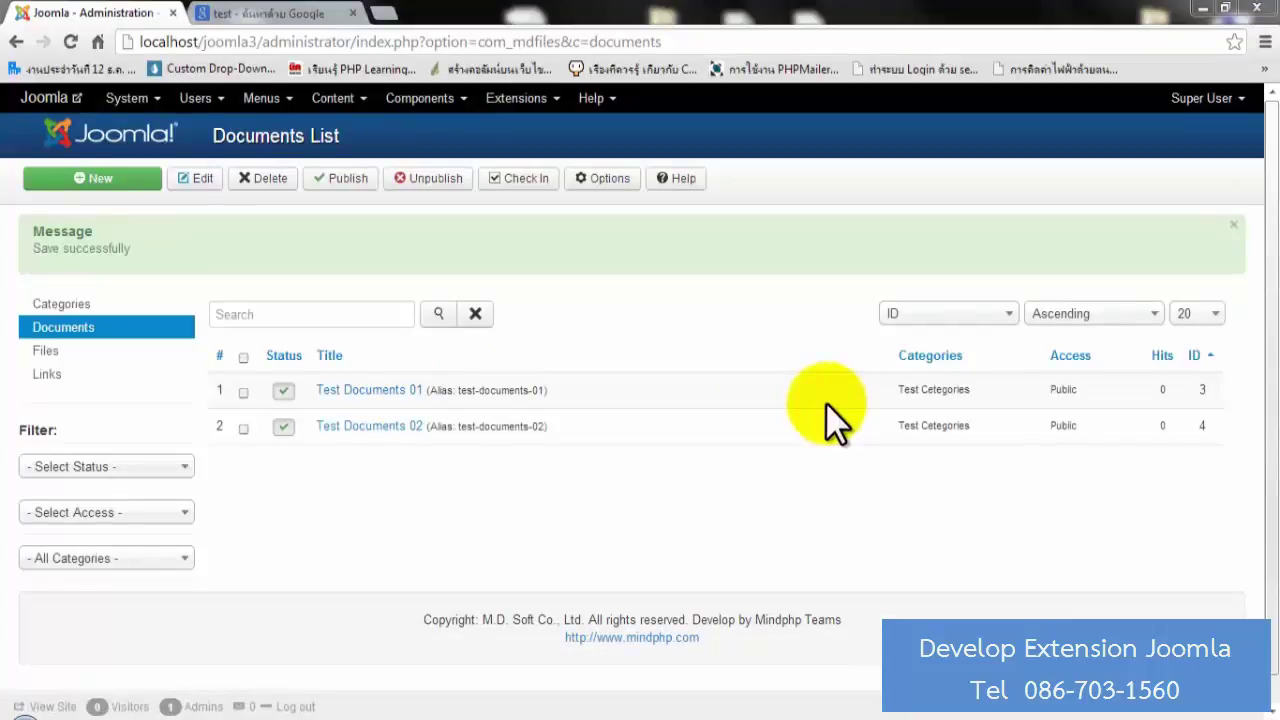
Start a new Main Menu item from the Menus menu.
click(266, 104)
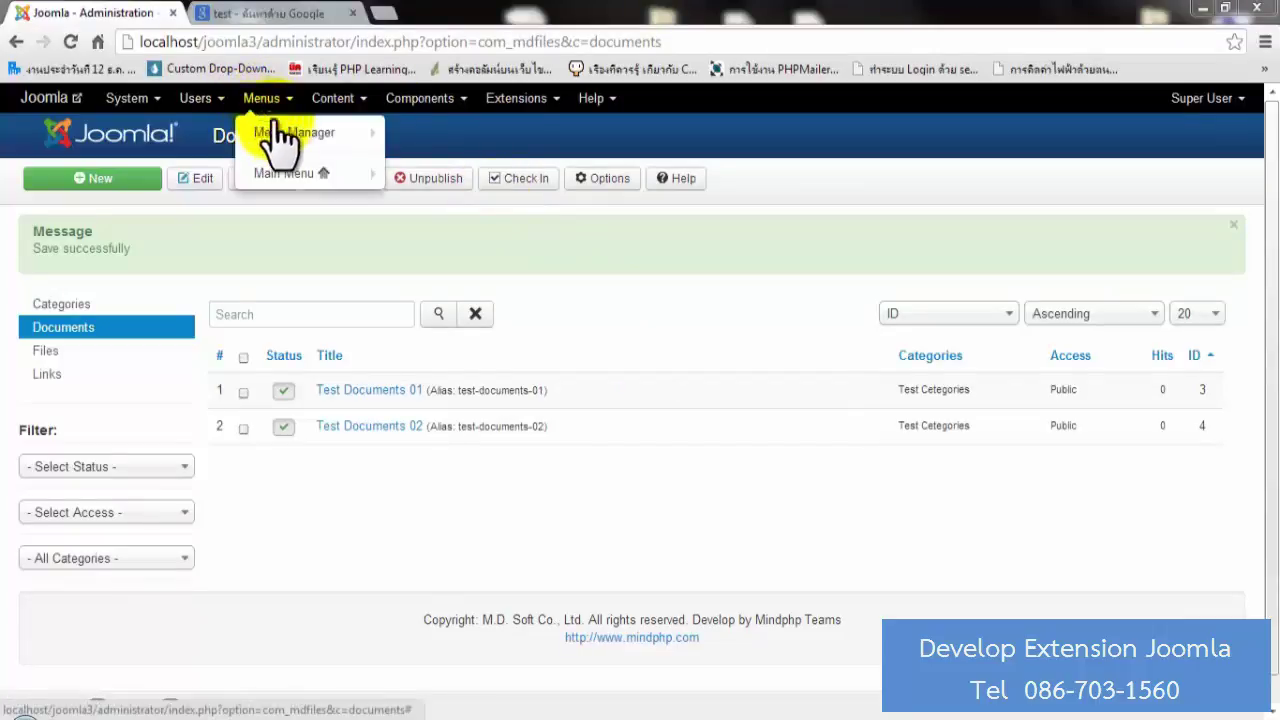
mouse_move(287, 178)
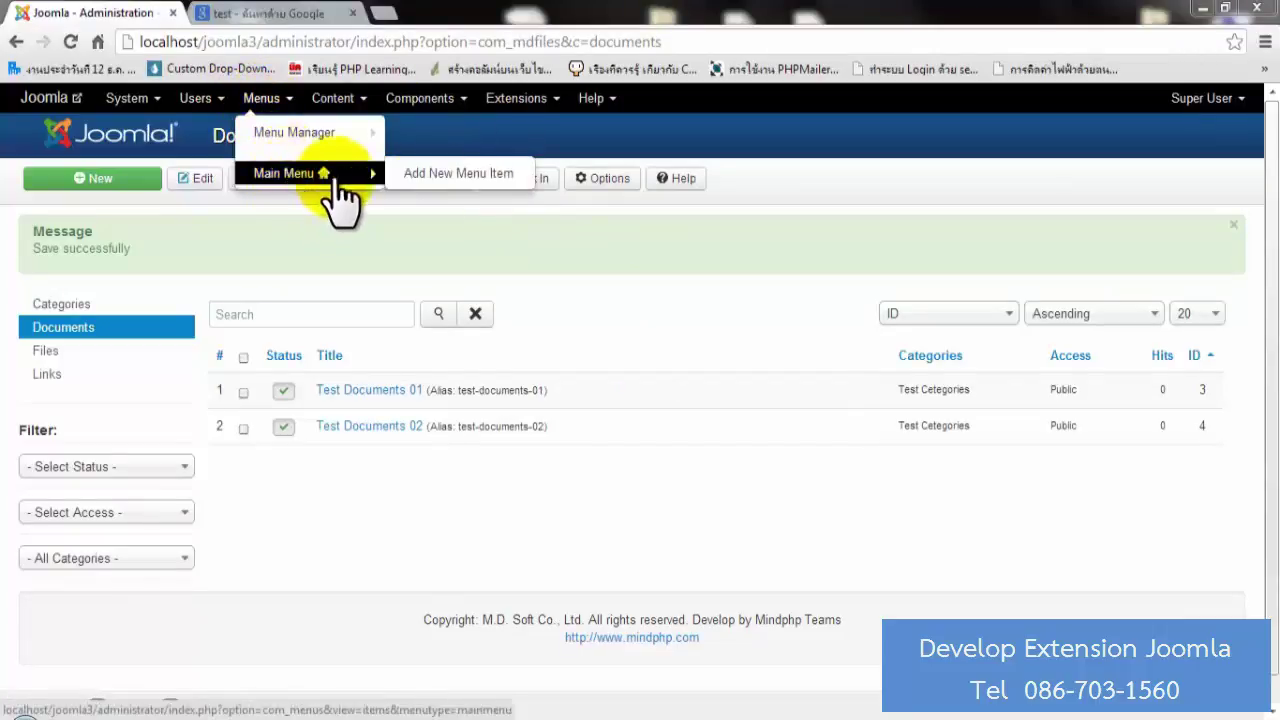
click(451, 188)
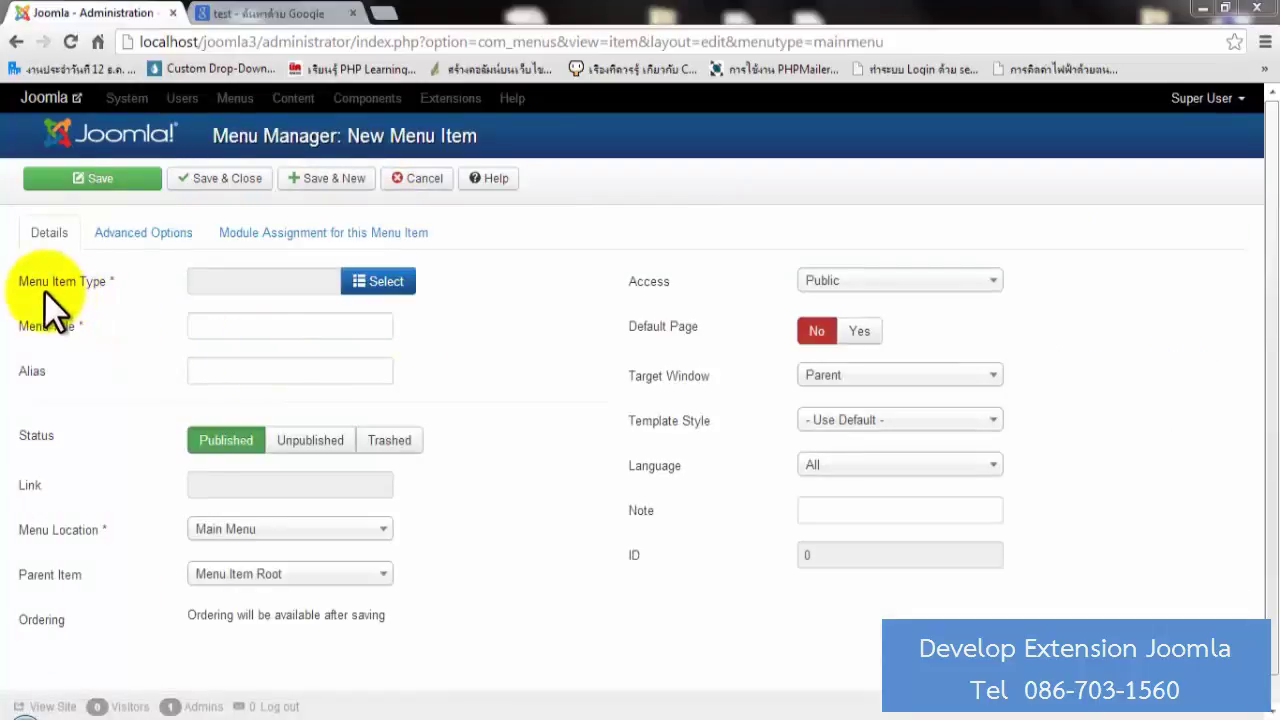
Set the menu item type to MDFiles Single Document showing Test Documents 01.
click(360, 283)
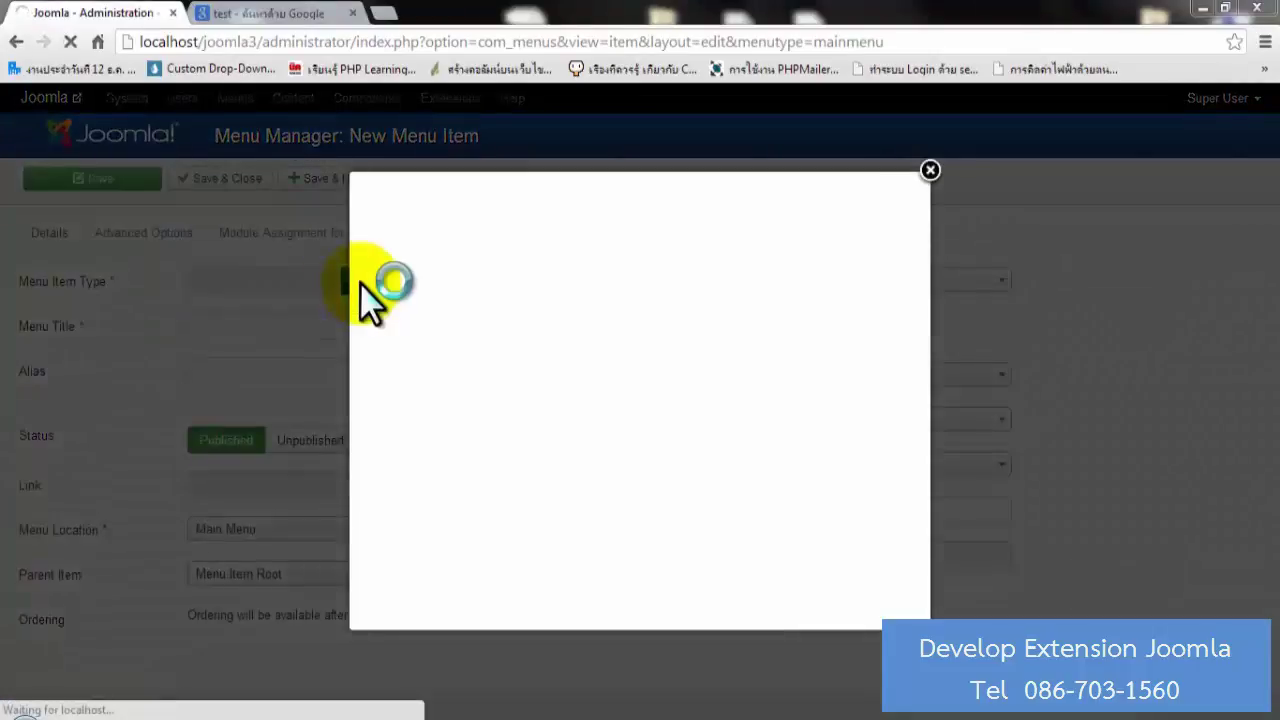
click(414, 312)
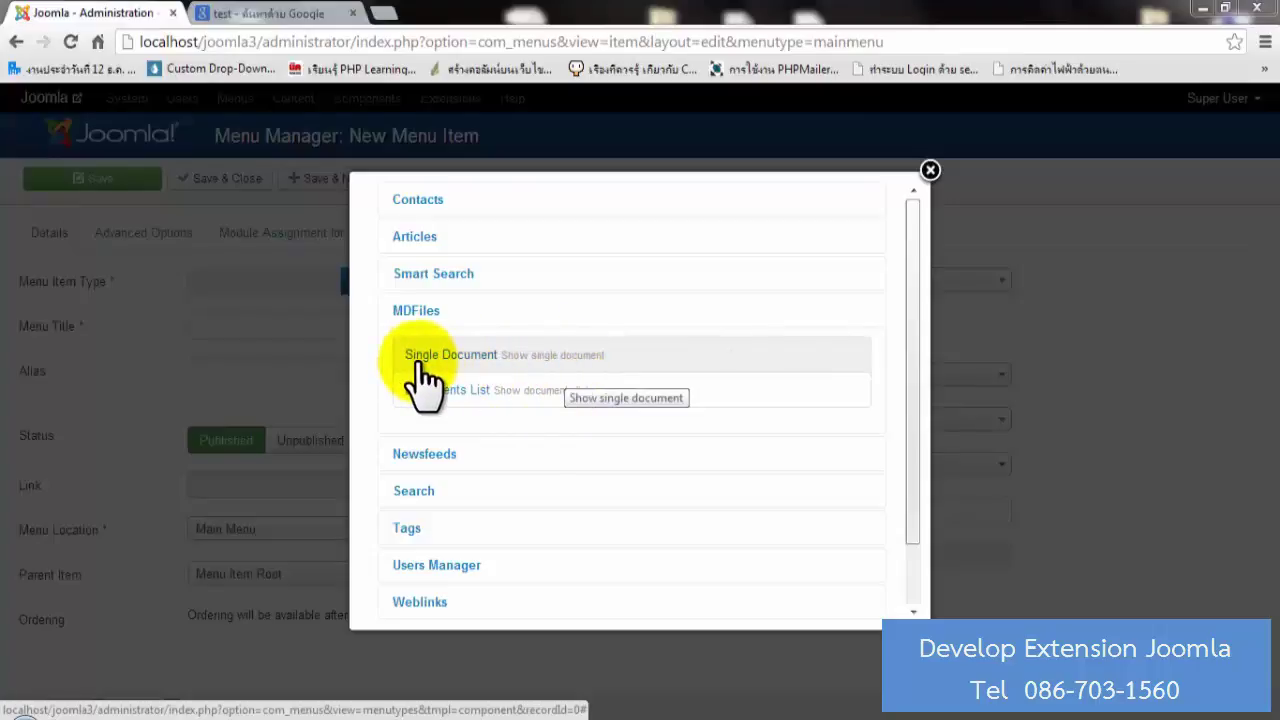
click(450, 372)
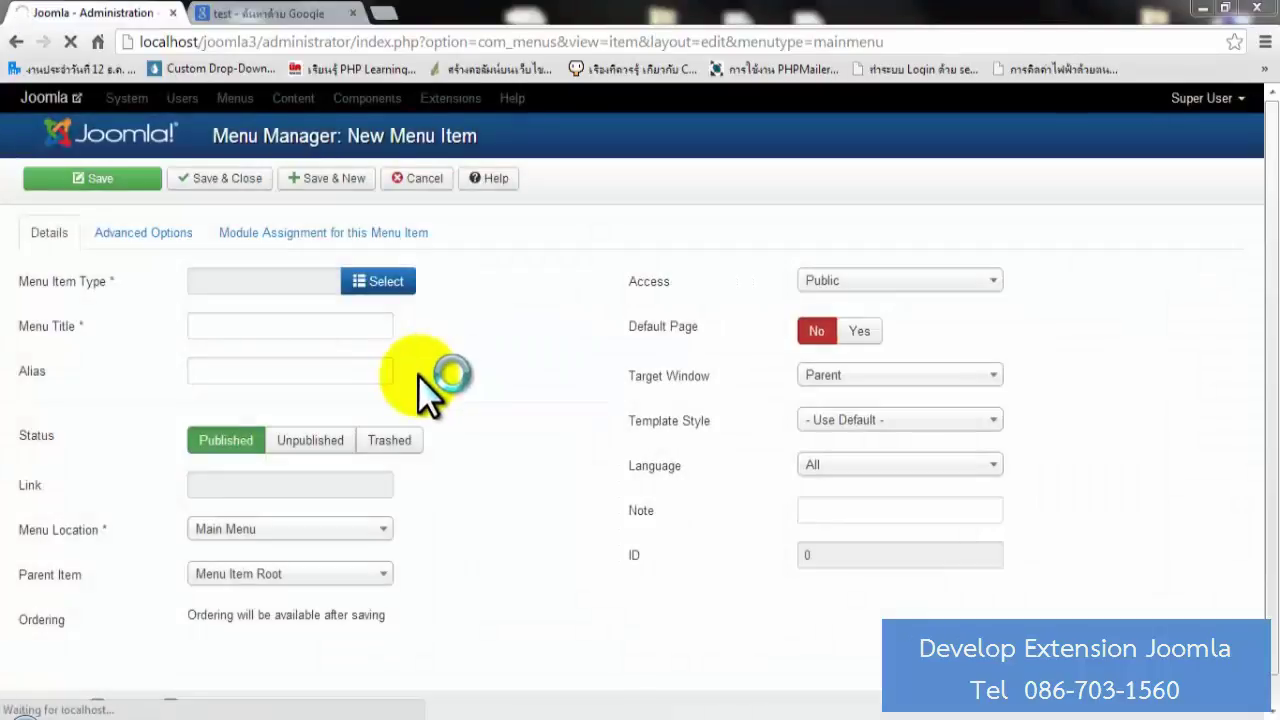
click(379, 327)
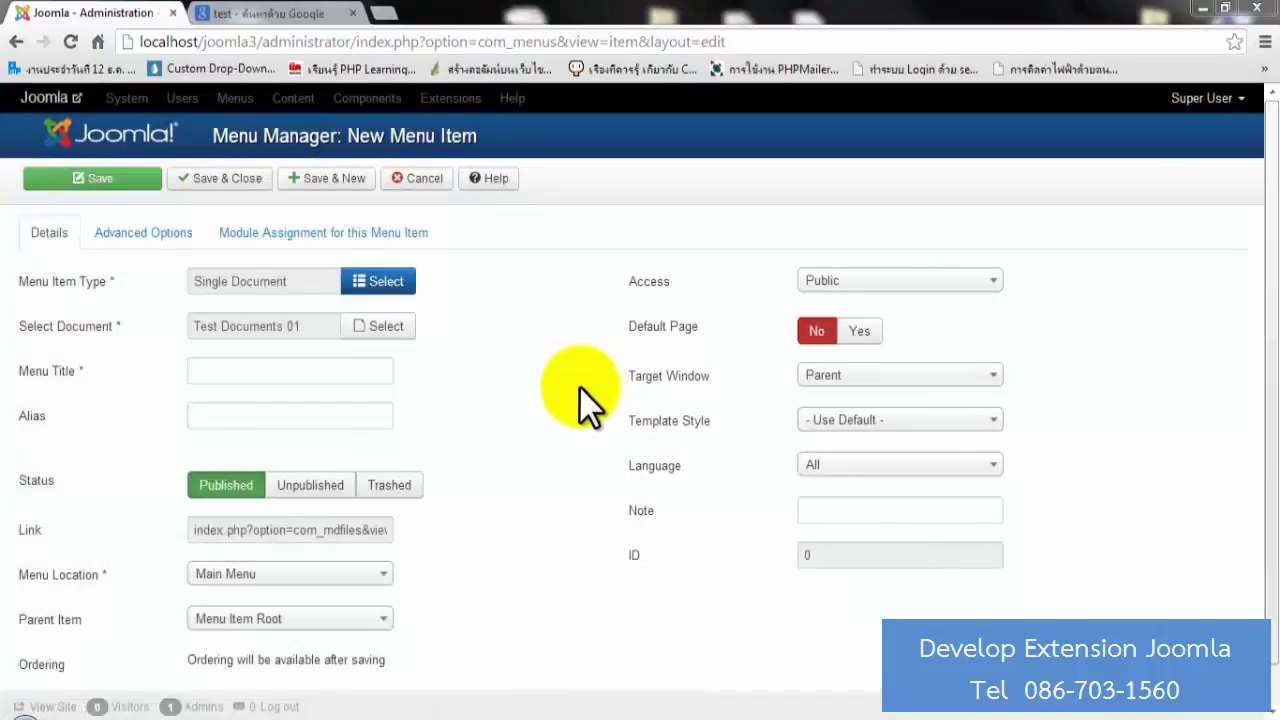
Title the menu item 'Test Single Document' from the suggestions and save it.
click(366, 372)
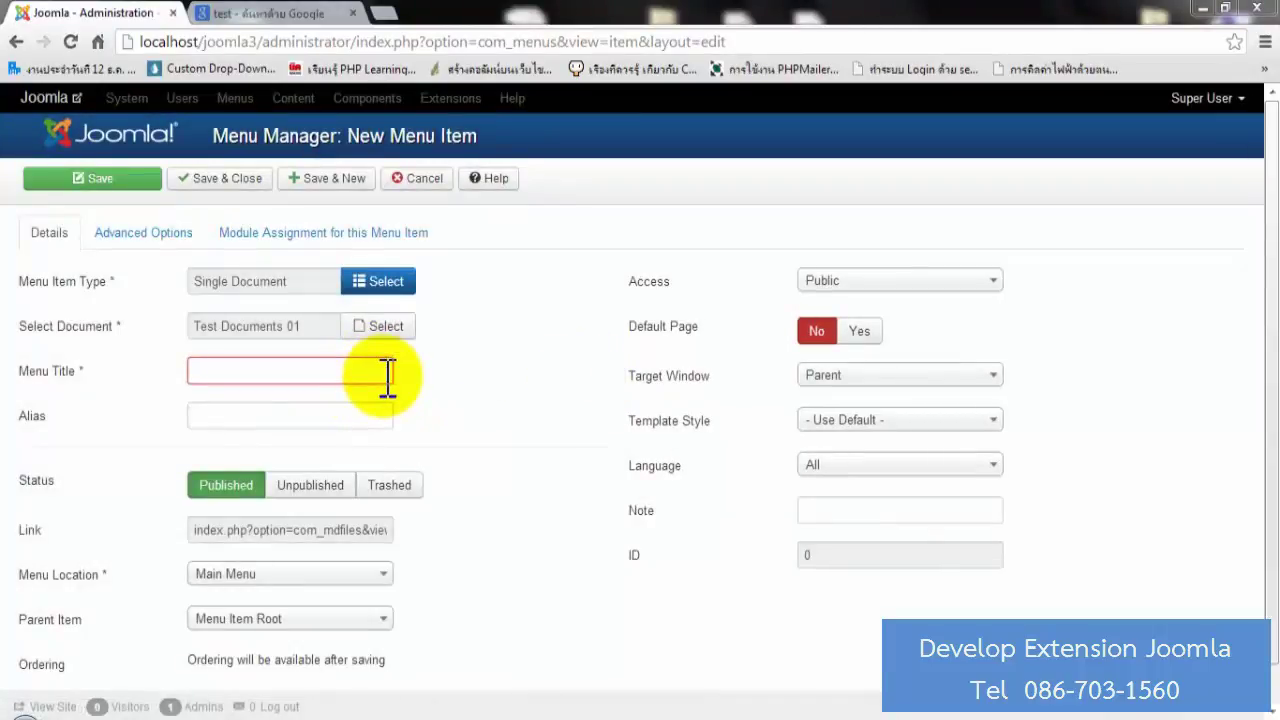
text(Test)
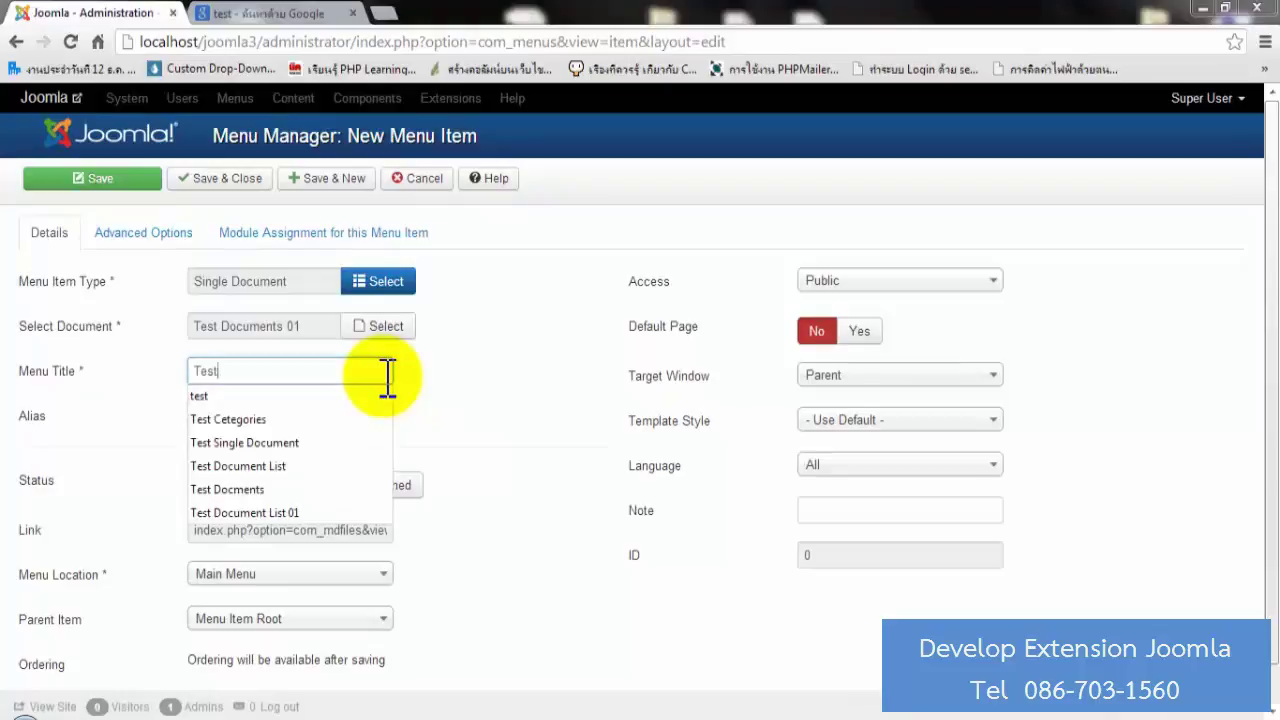
key(Down)
key(Down)
key(Down)
key(Return)
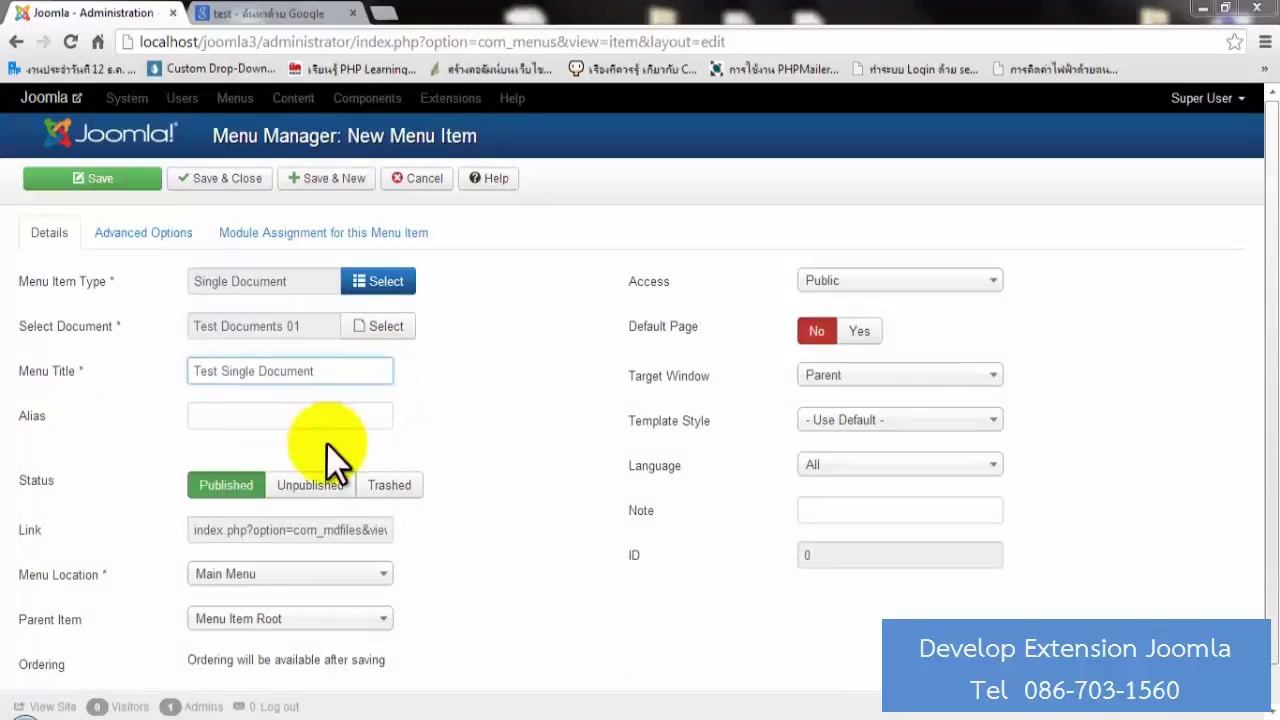
scroll(493, 406, down, 1)
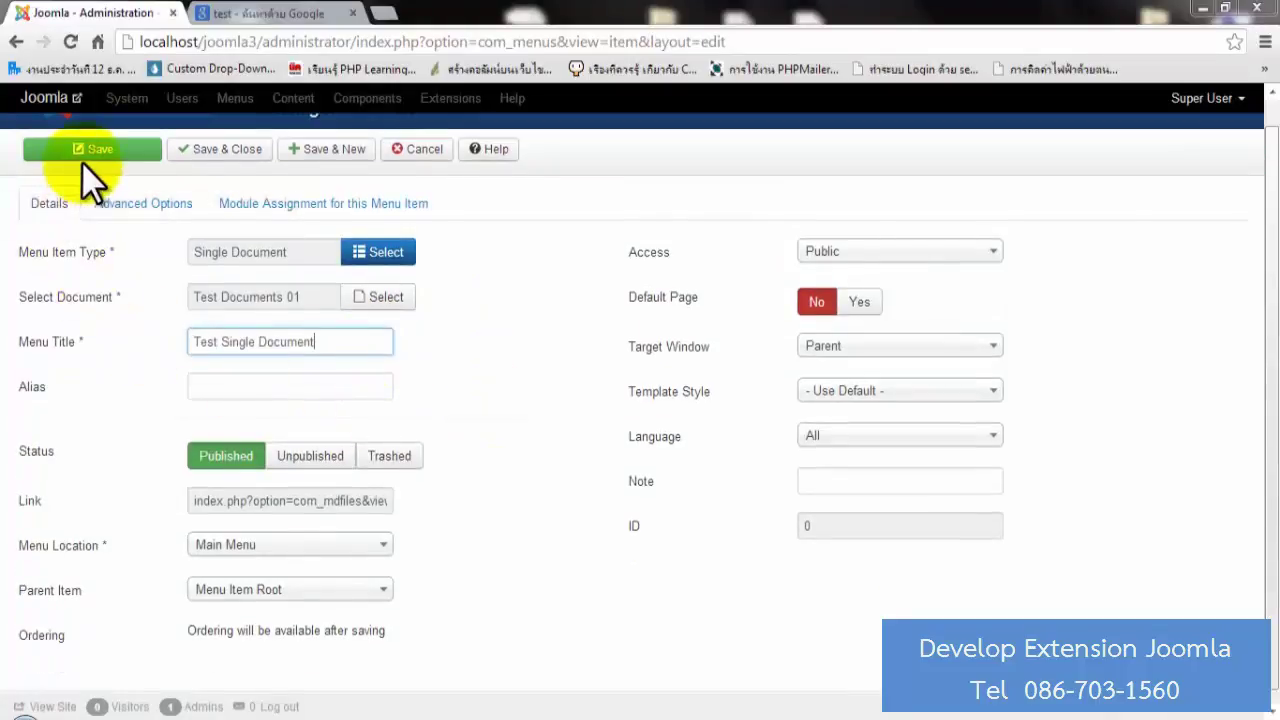
scroll(85, 200, up, 1)
click(100, 182)
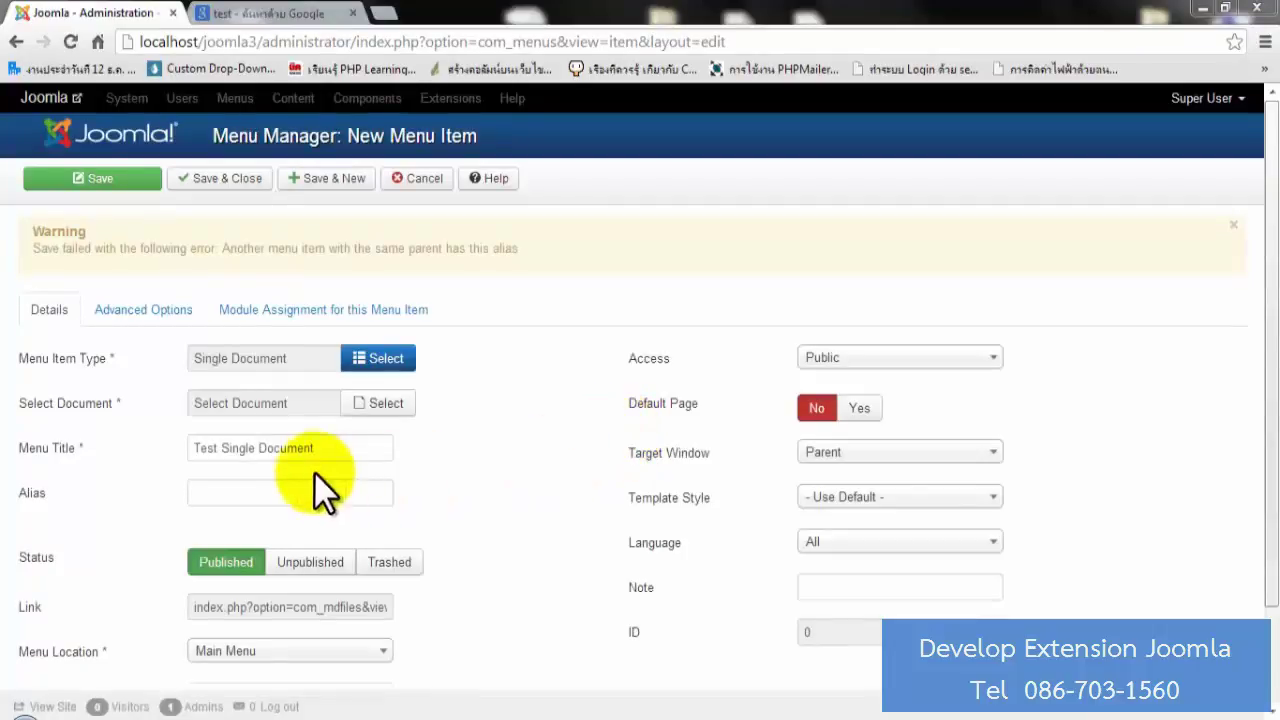
Rename the menu item to 'Test Single Document 1' and try saving.
click(325, 448)
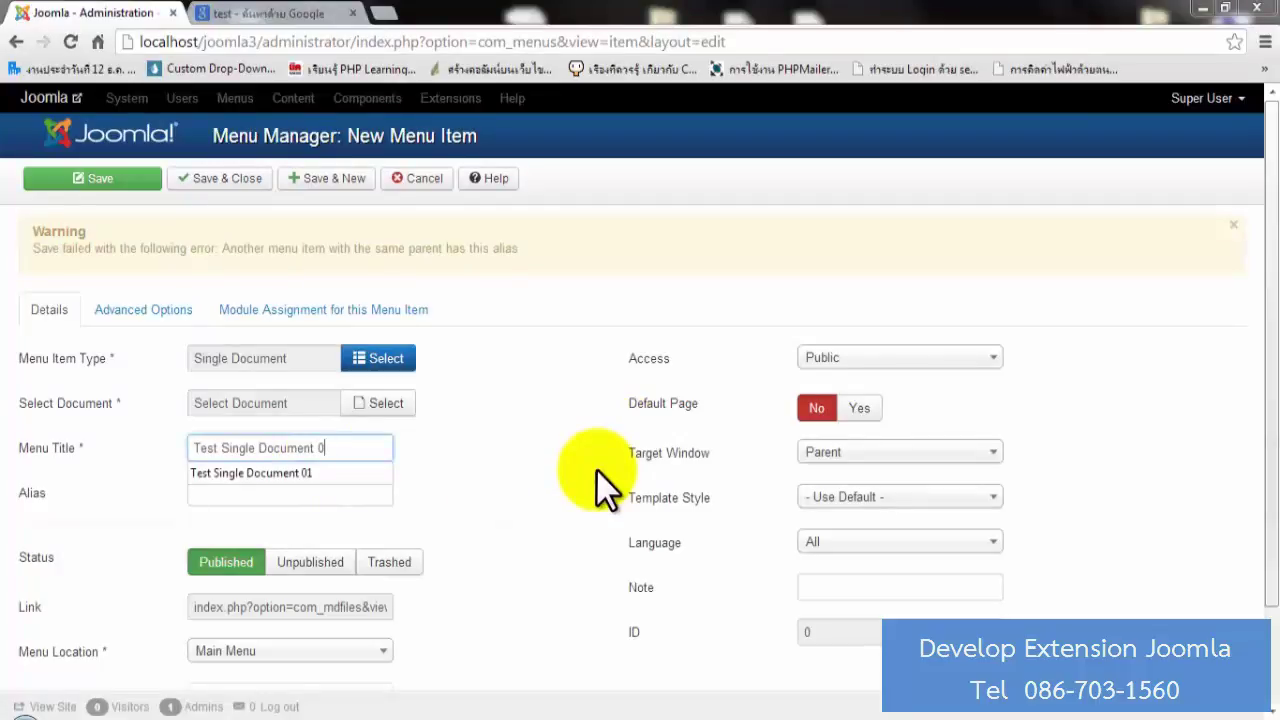
text(1)
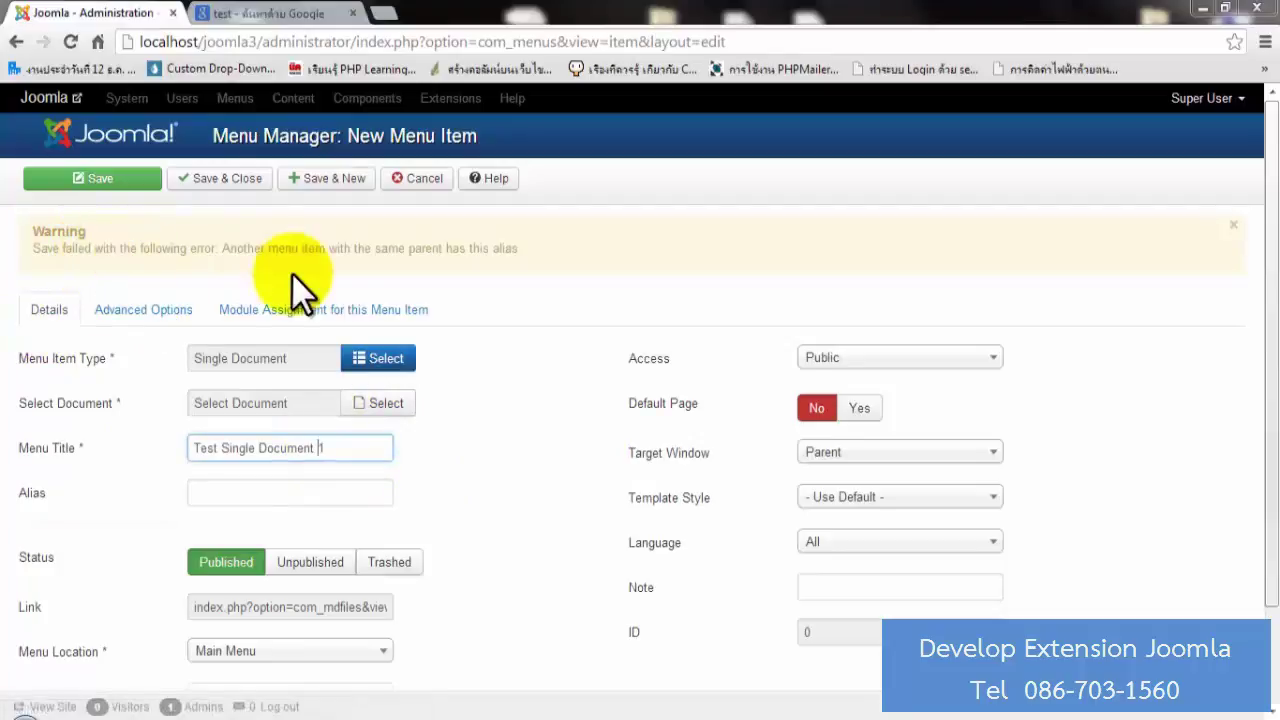
drag(388, 250, 545, 250)
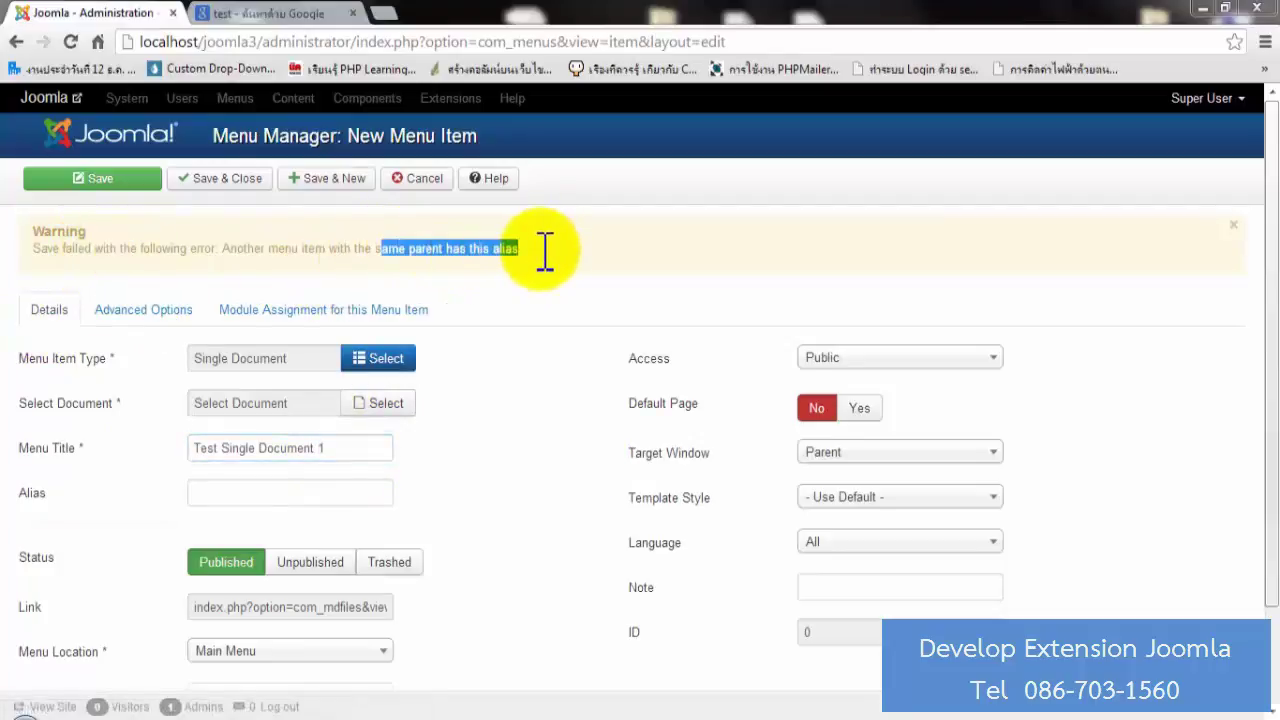
click(508, 390)
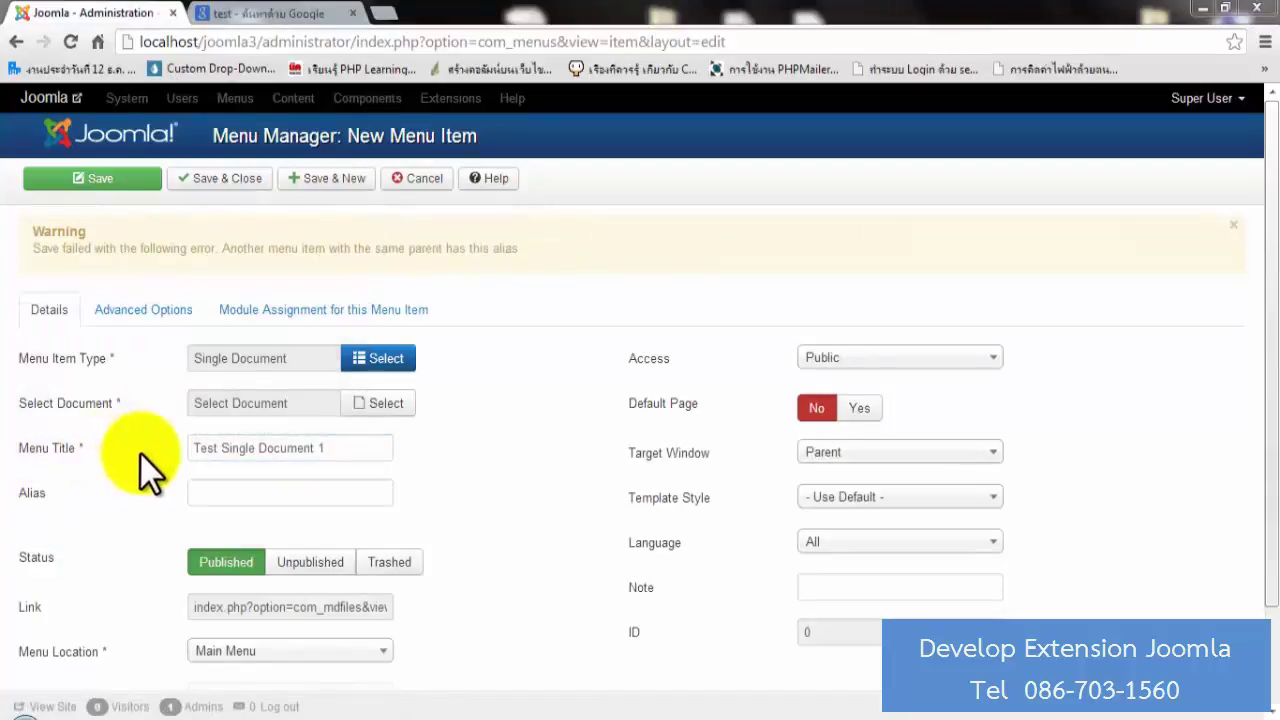
drag(349, 451, 171, 451)
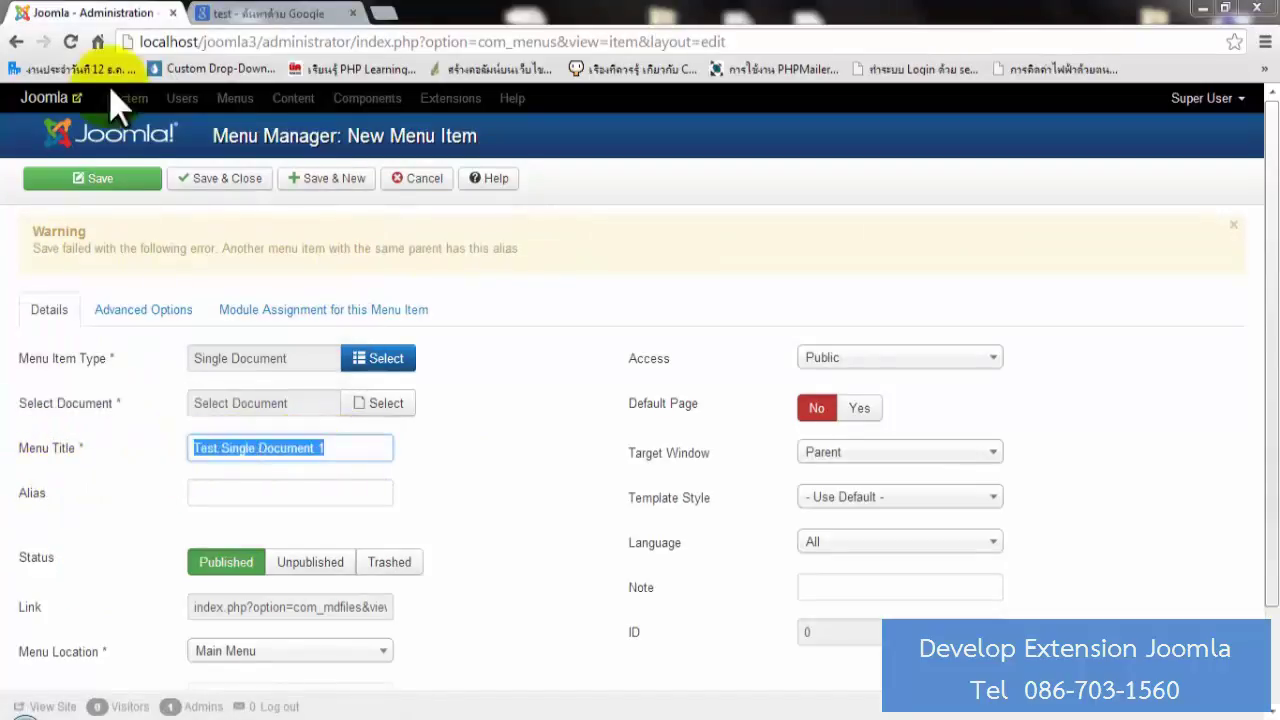
click(126, 184)
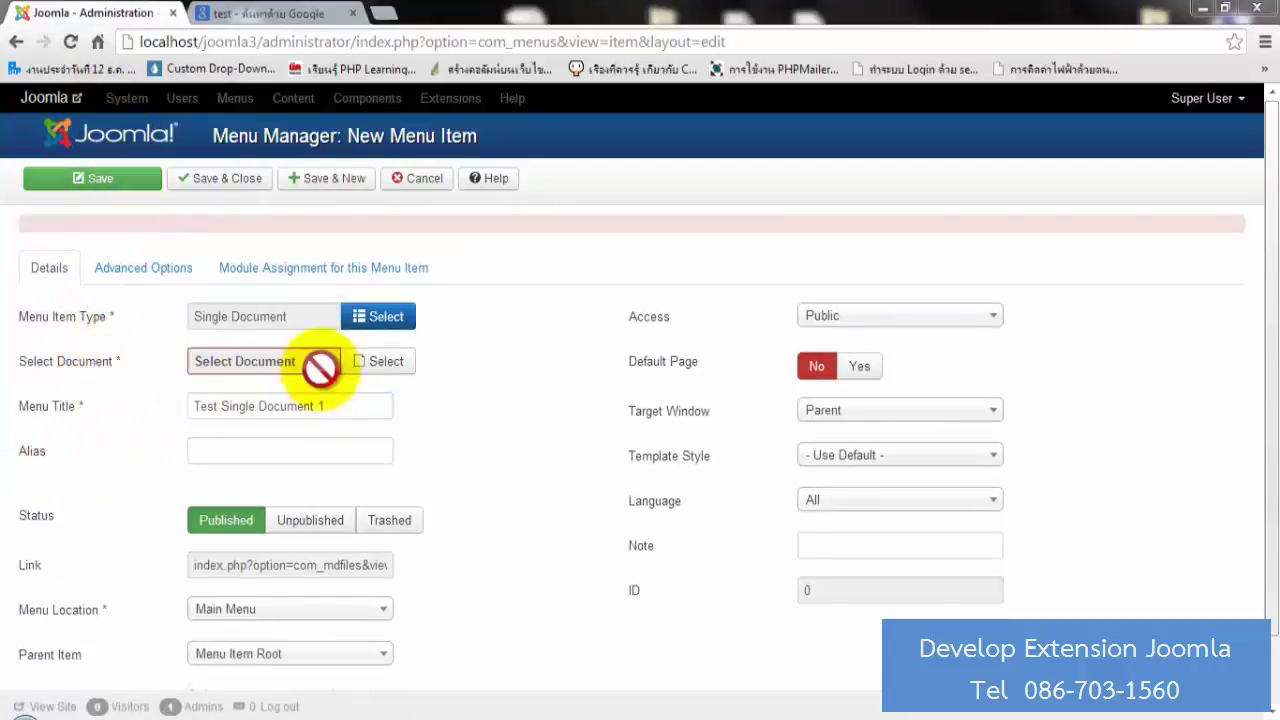
Reselect Test Documents 01 as the item's document and save successfully.
click(358, 364)
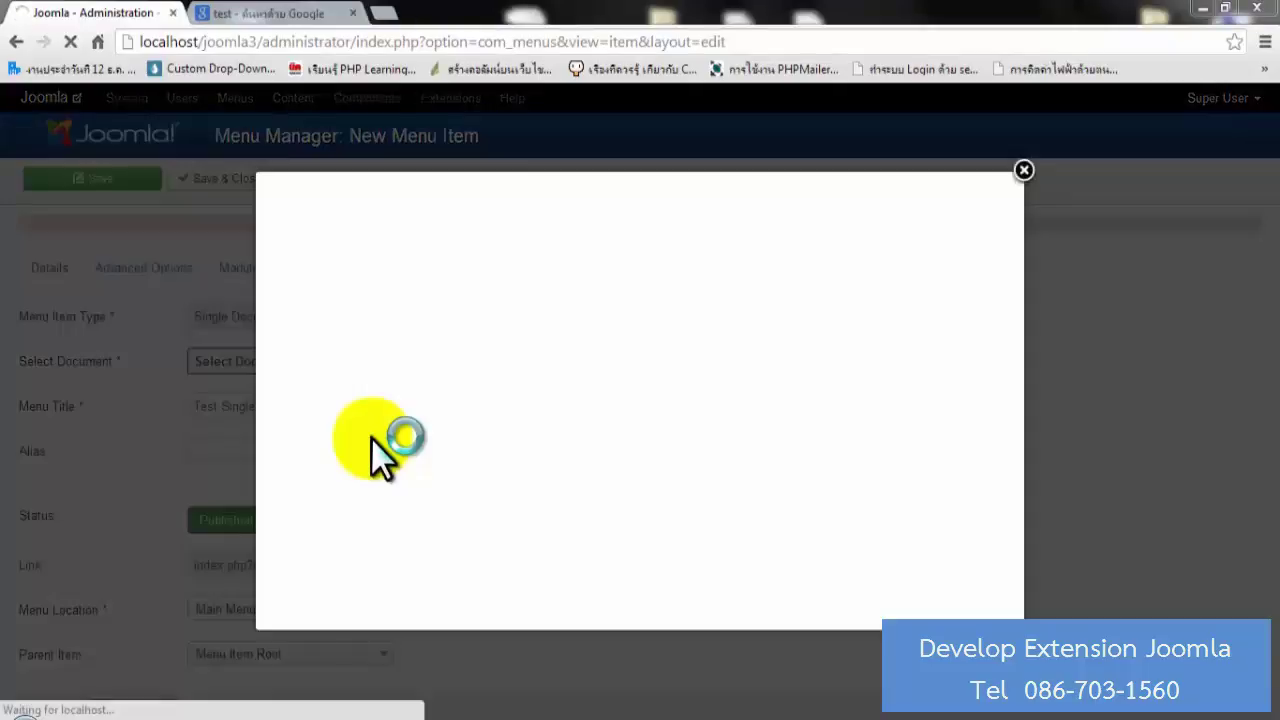
click(335, 281)
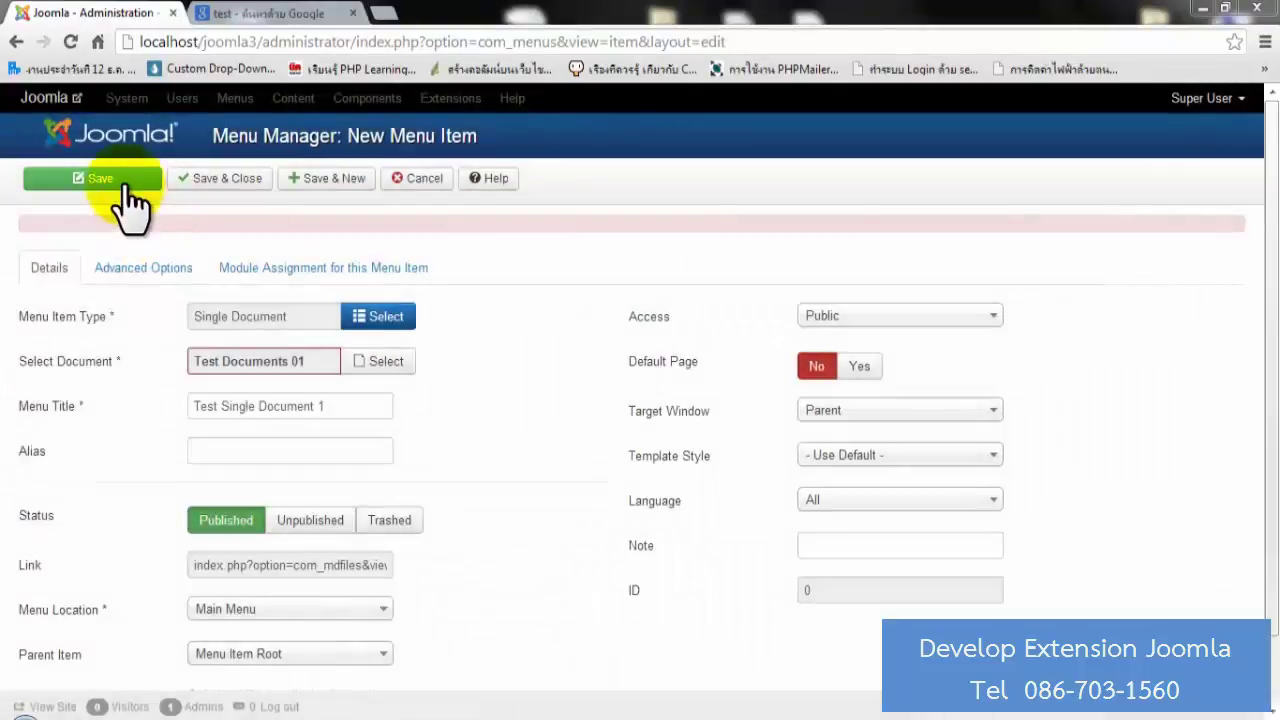
click(123, 180)
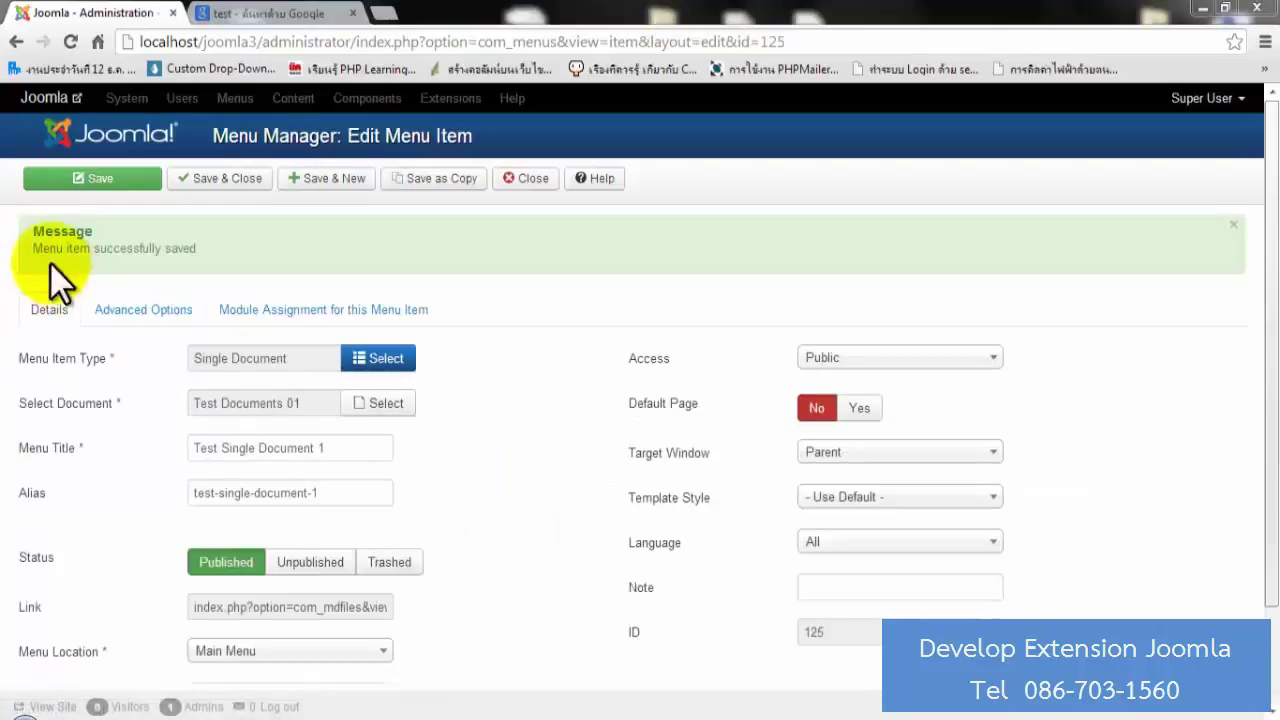
drag(43, 250, 214, 246)
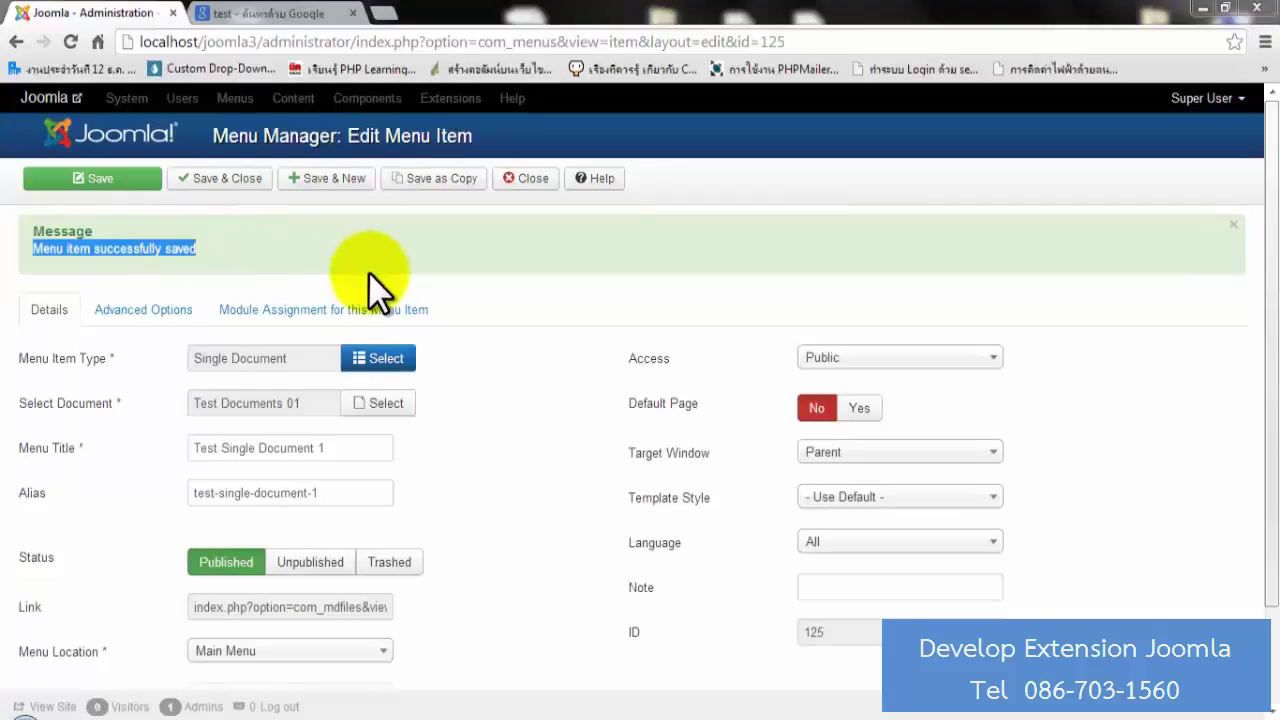
scroll(369, 271, down, 2)
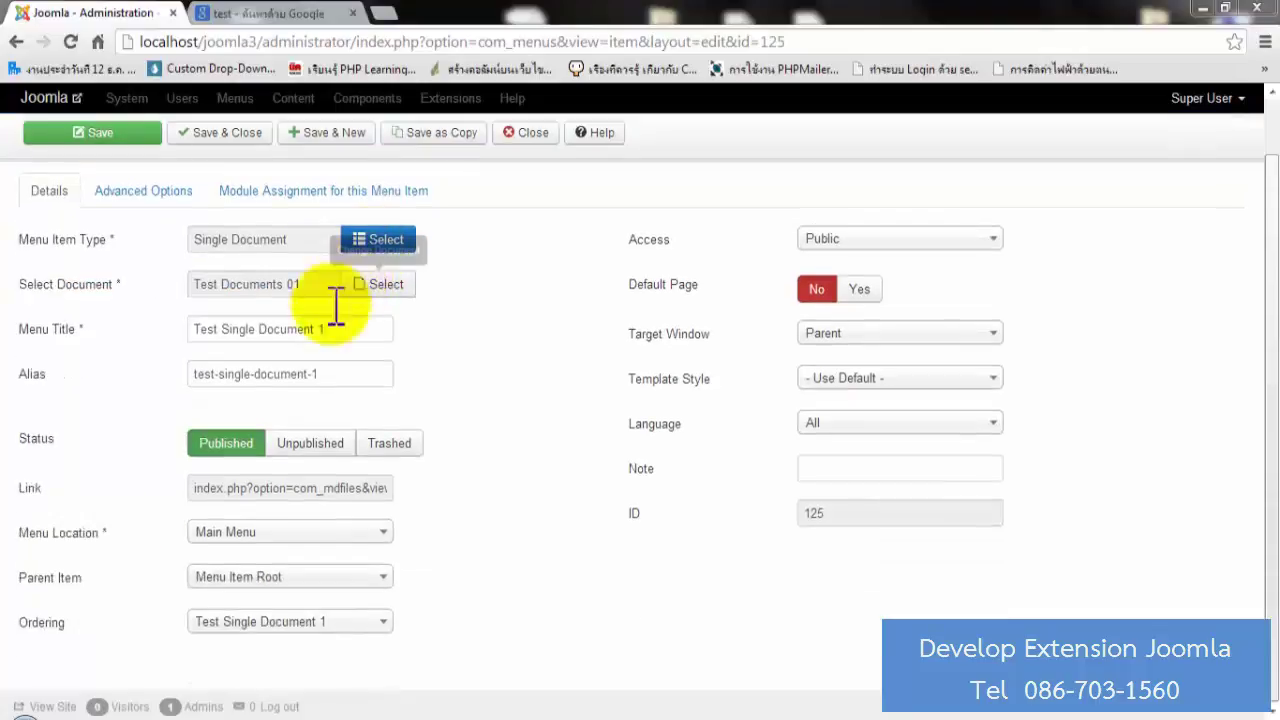
Open the Test Single Document 1 page on the public site and browse its files.
click(45, 707)
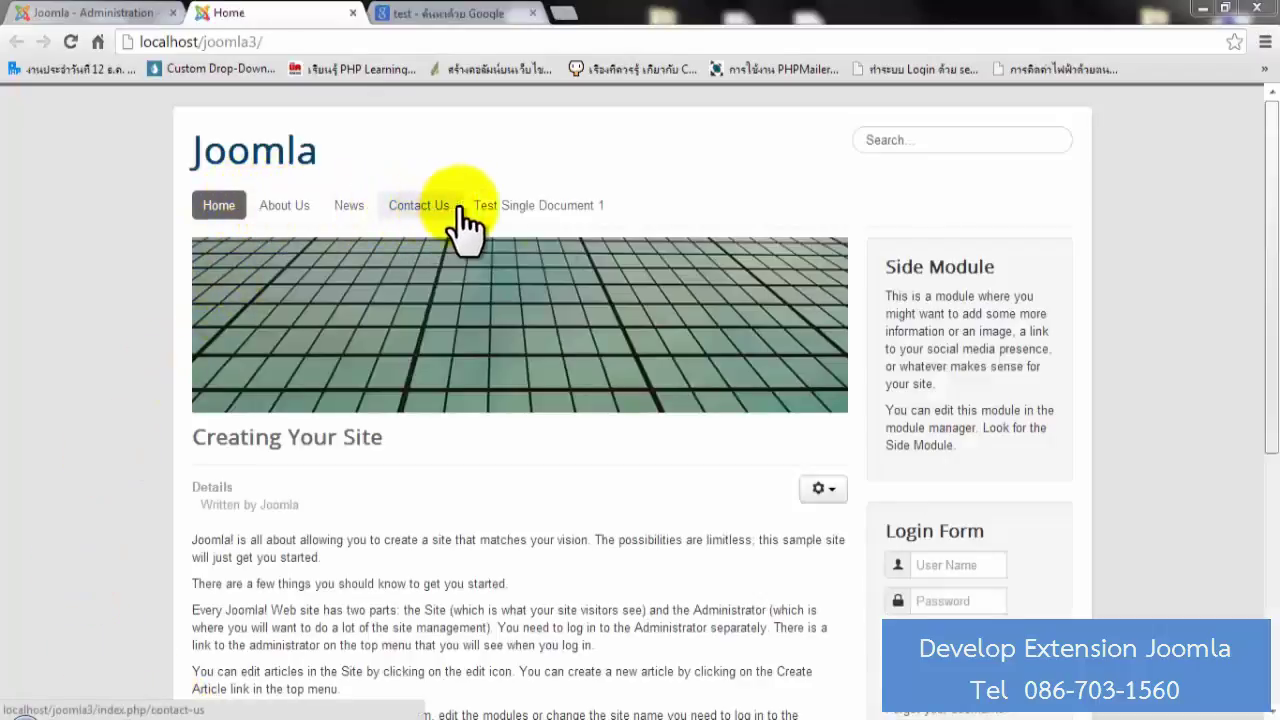
click(558, 208)
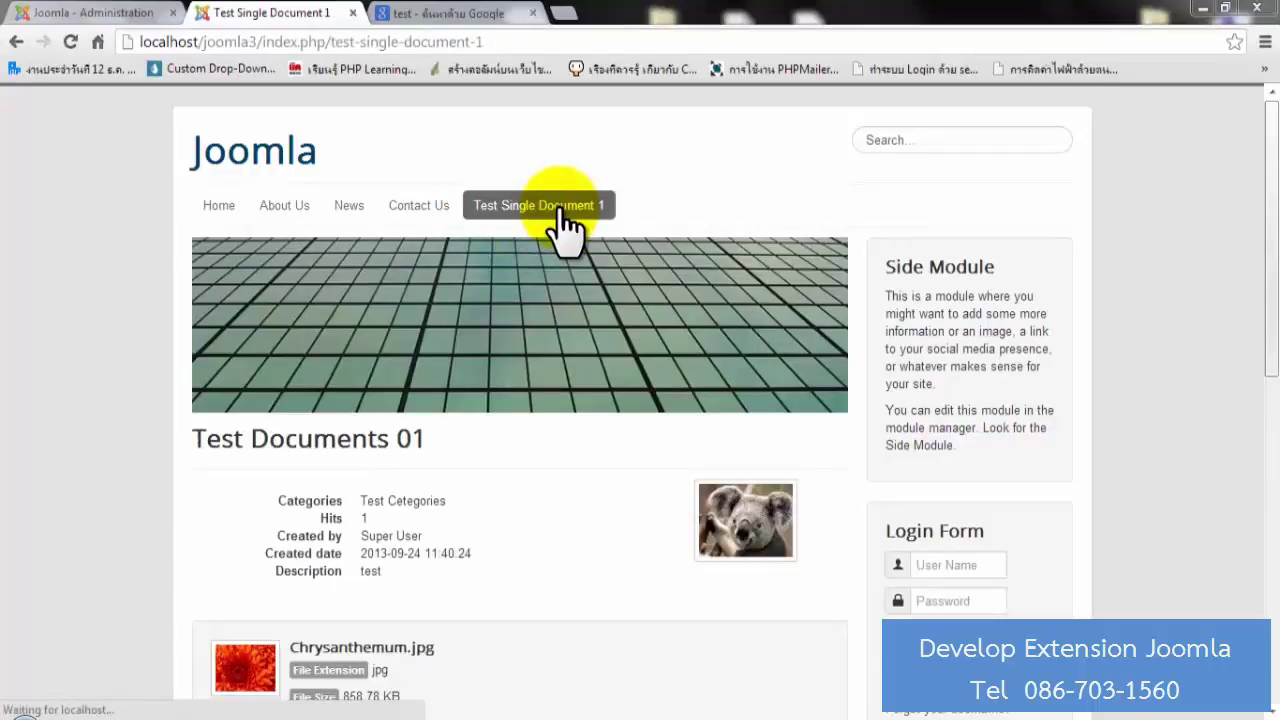
scroll(557, 214, down, 2)
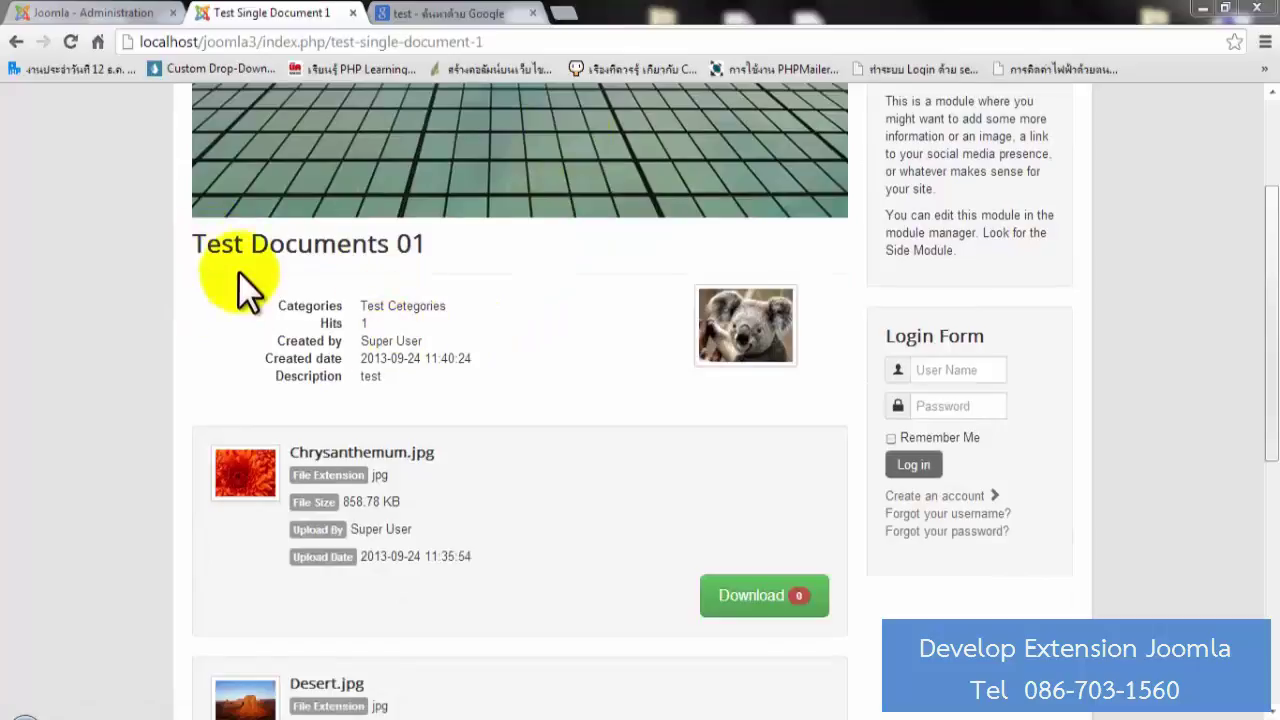
scroll(373, 391, down, 1)
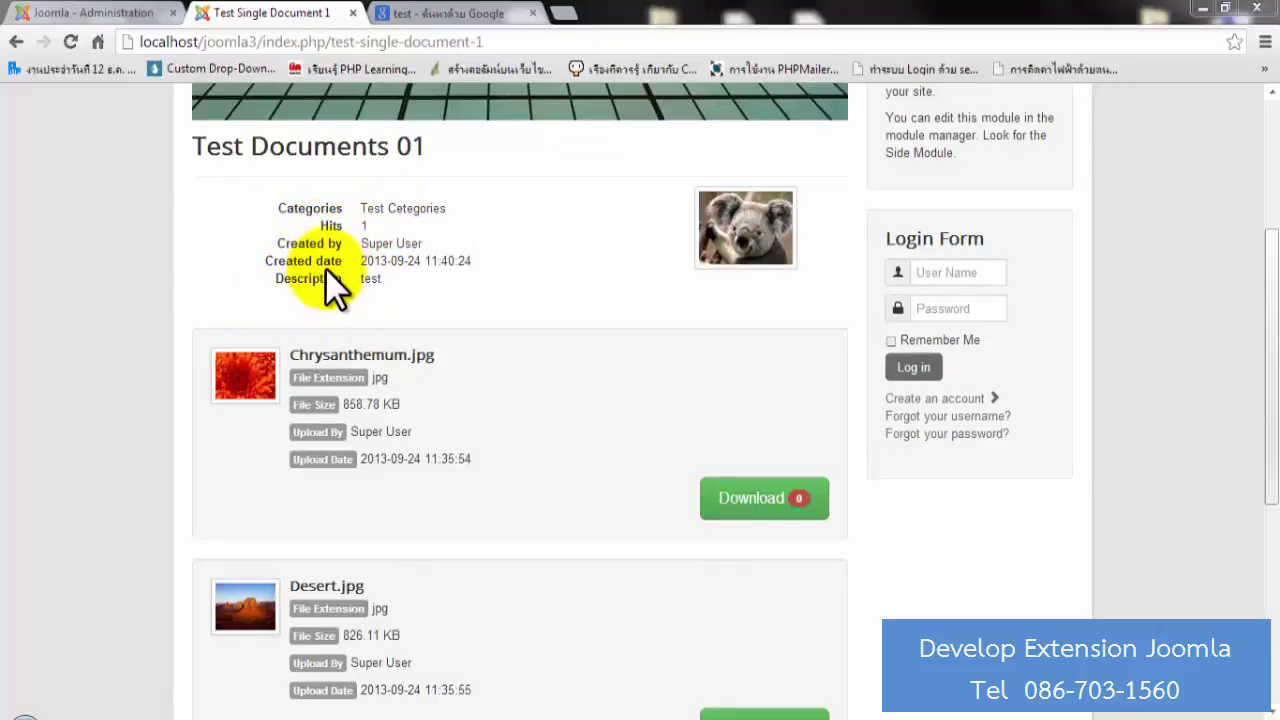
scroll(614, 307, down, 3)
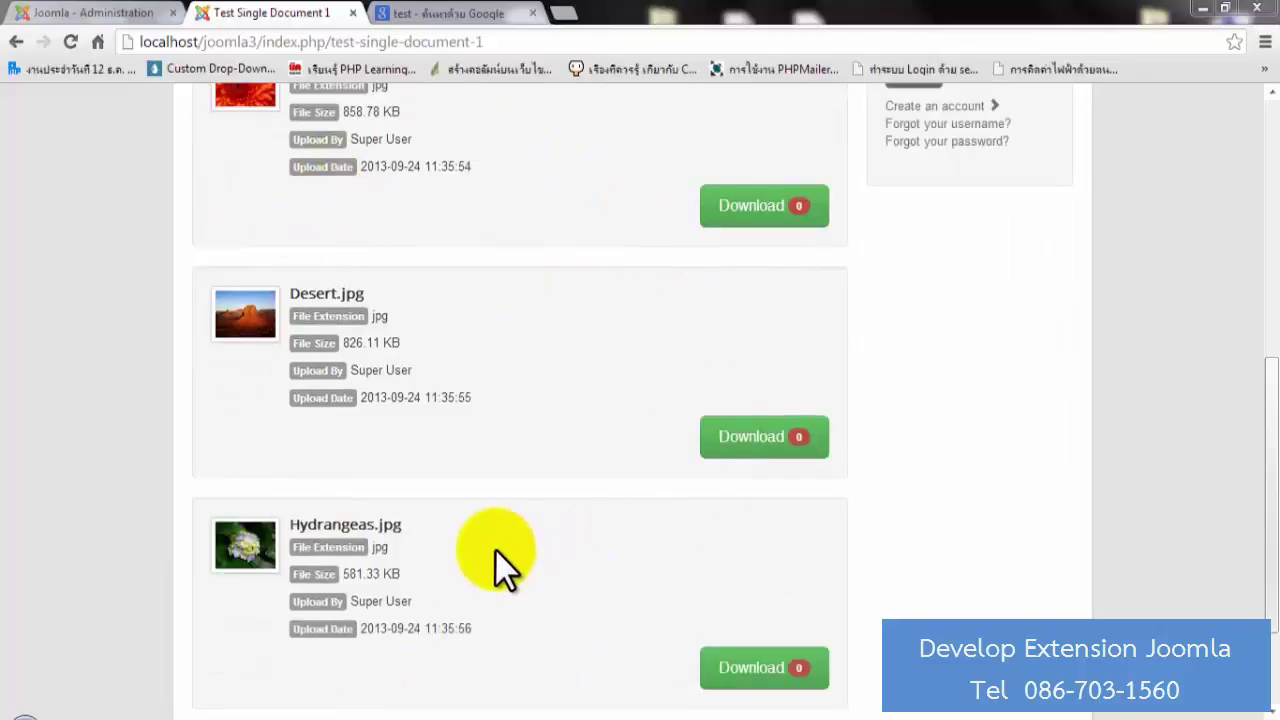
scroll(520, 565, up, 2)
scroll(541, 572, up, 1)
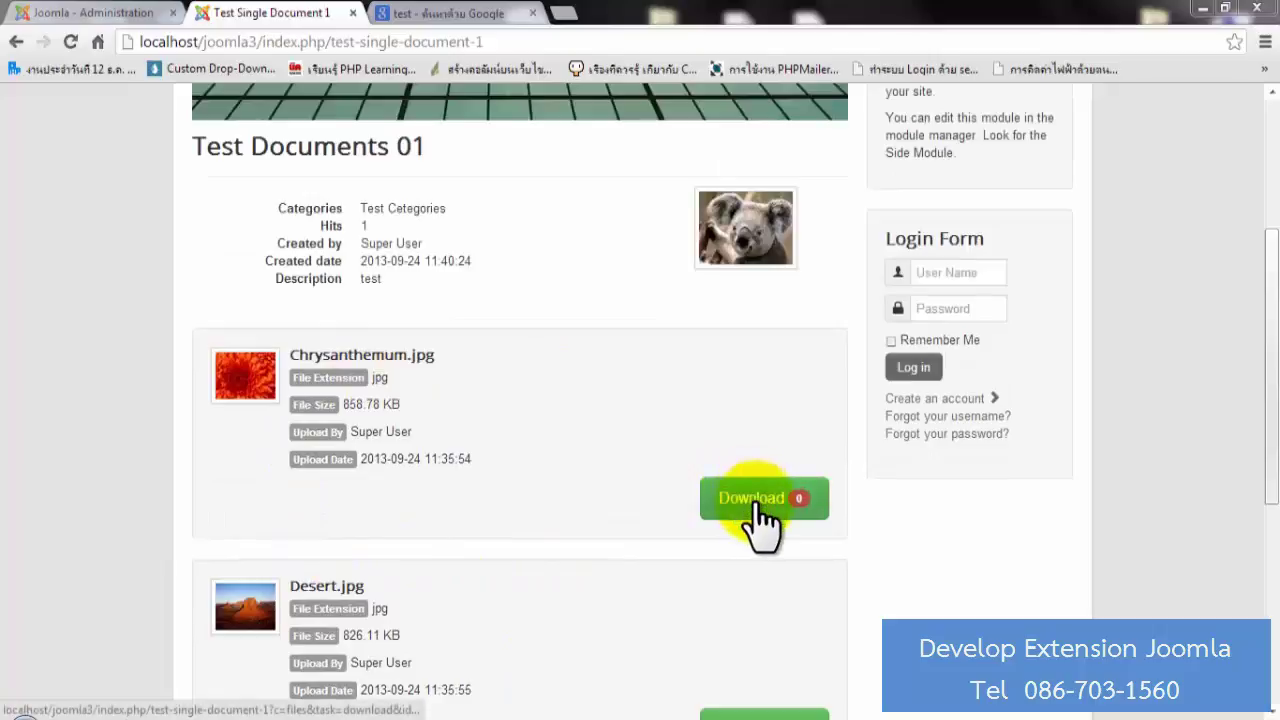
Download Chrysanthemum.jpg and reload to confirm its download count is 1.
click(800, 512)
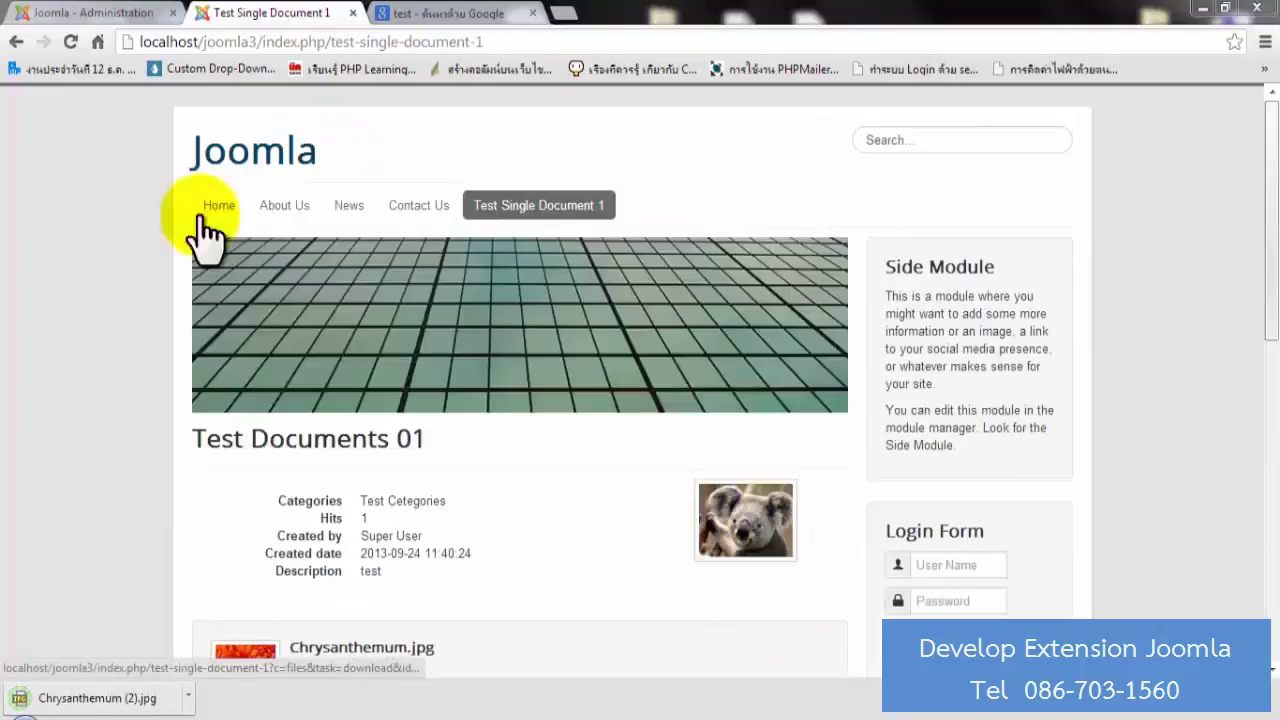
click(210, 208)
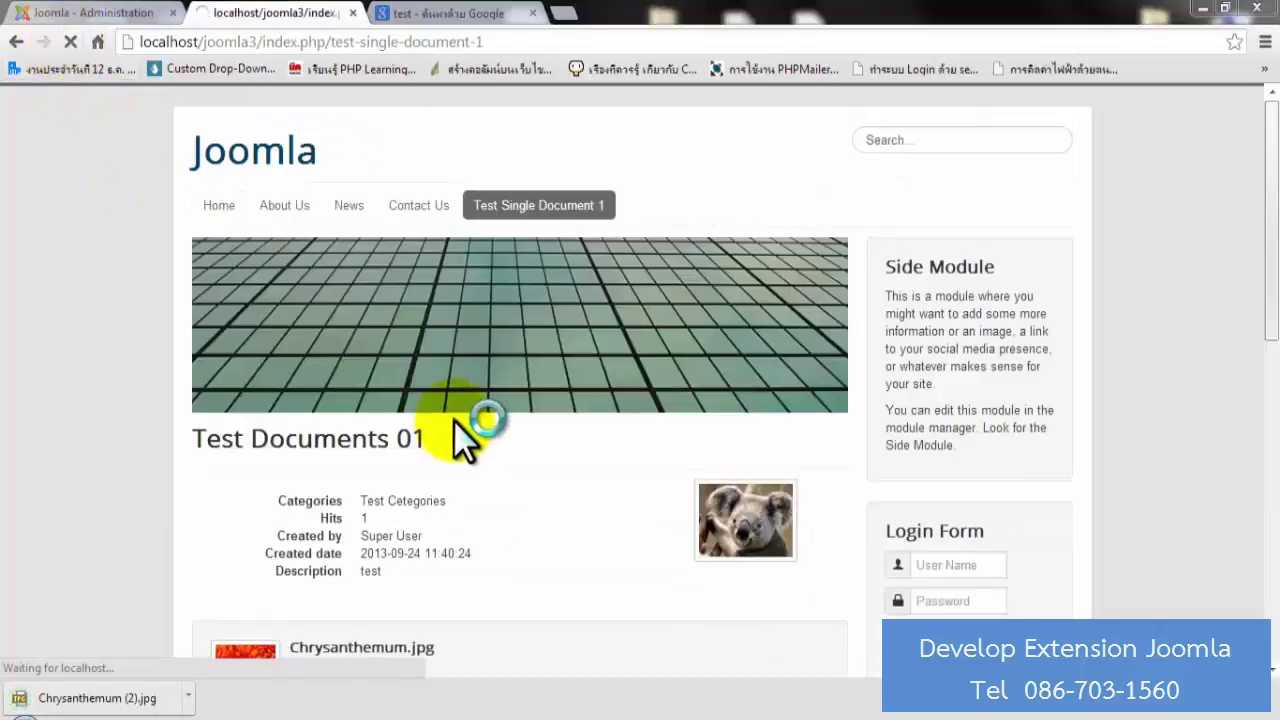
scroll(508, 460, down, 3)
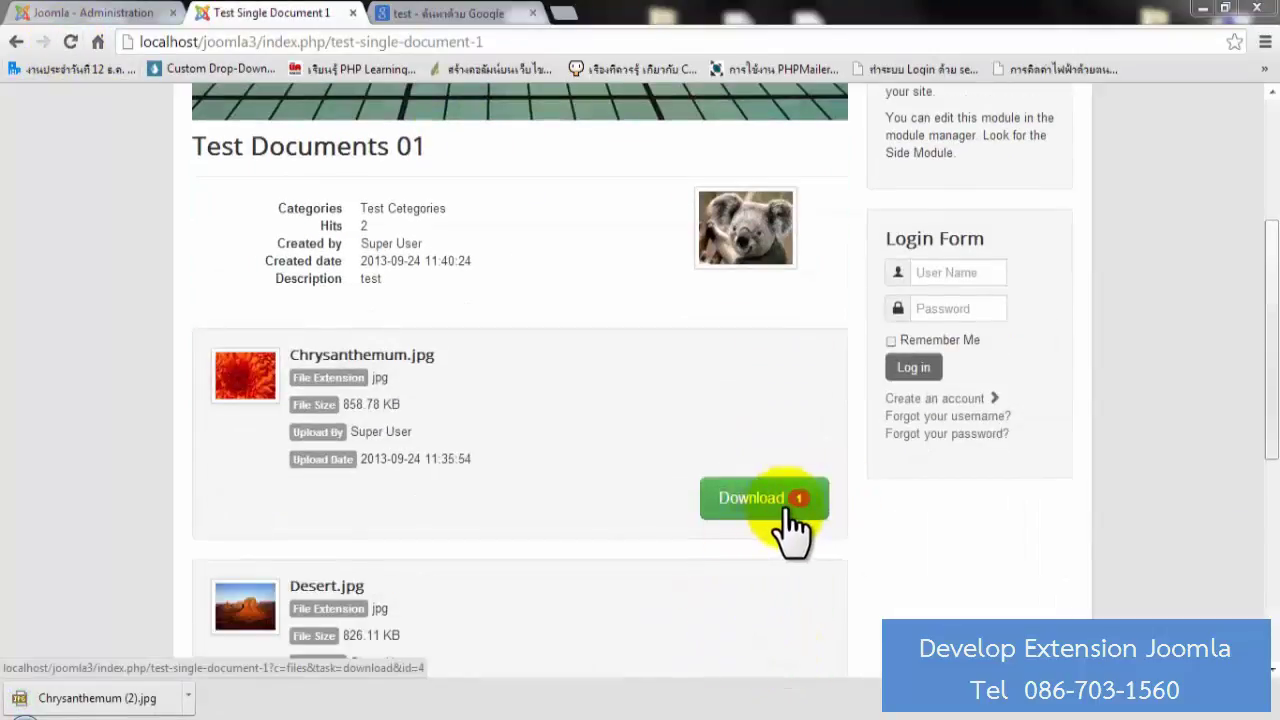
scroll(655, 525, down, 3)
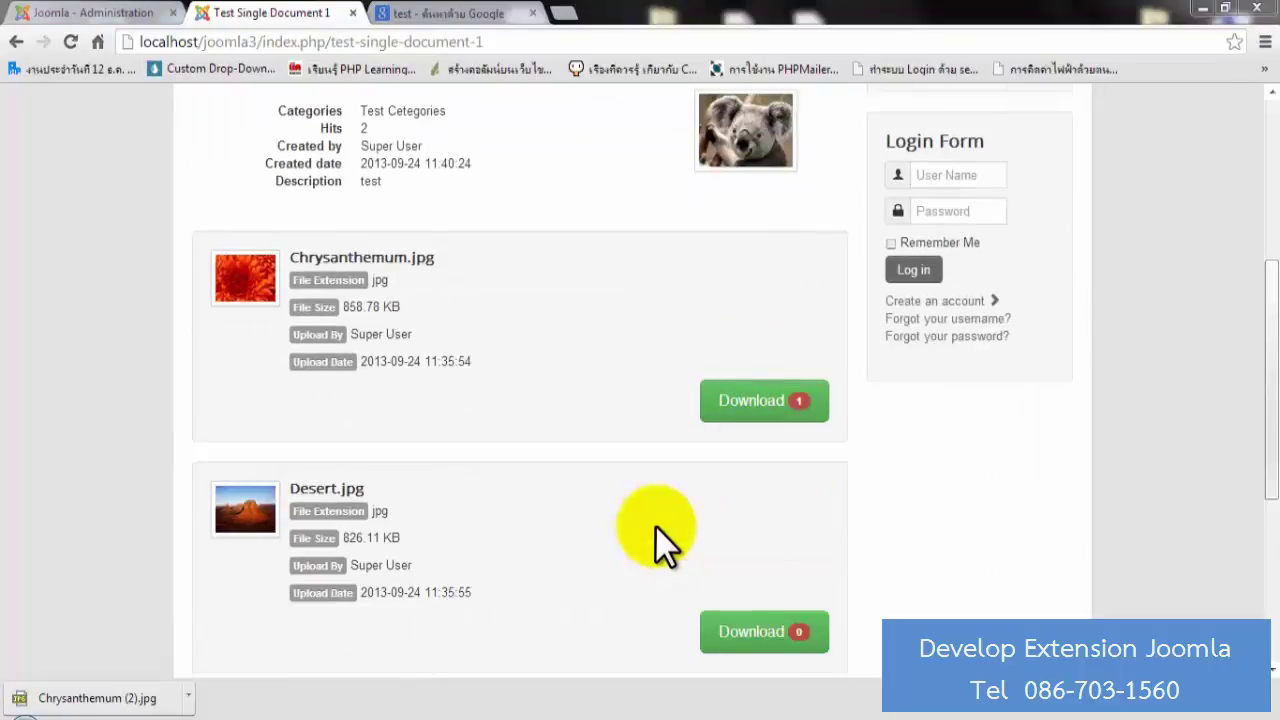
scroll(654, 521, up, 3)
click(129, 14)
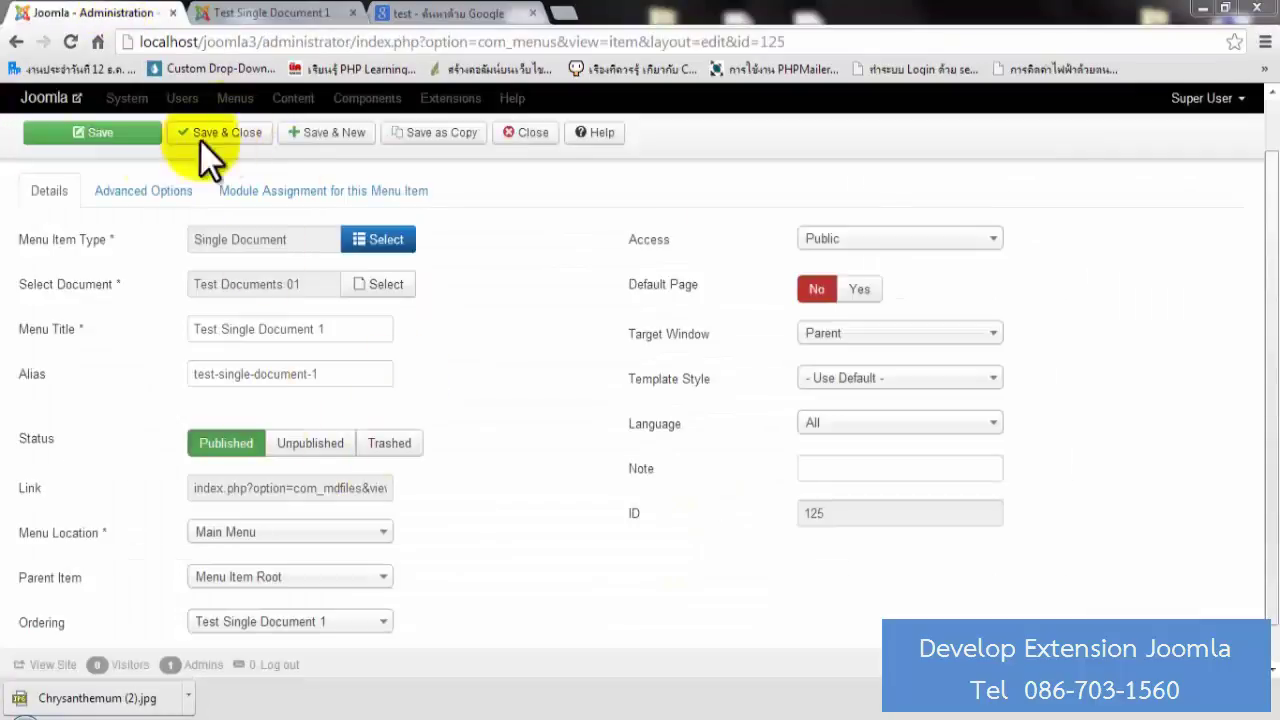
Close the current form and create a new menu item of type MDFiles Documents List.
click(530, 135)
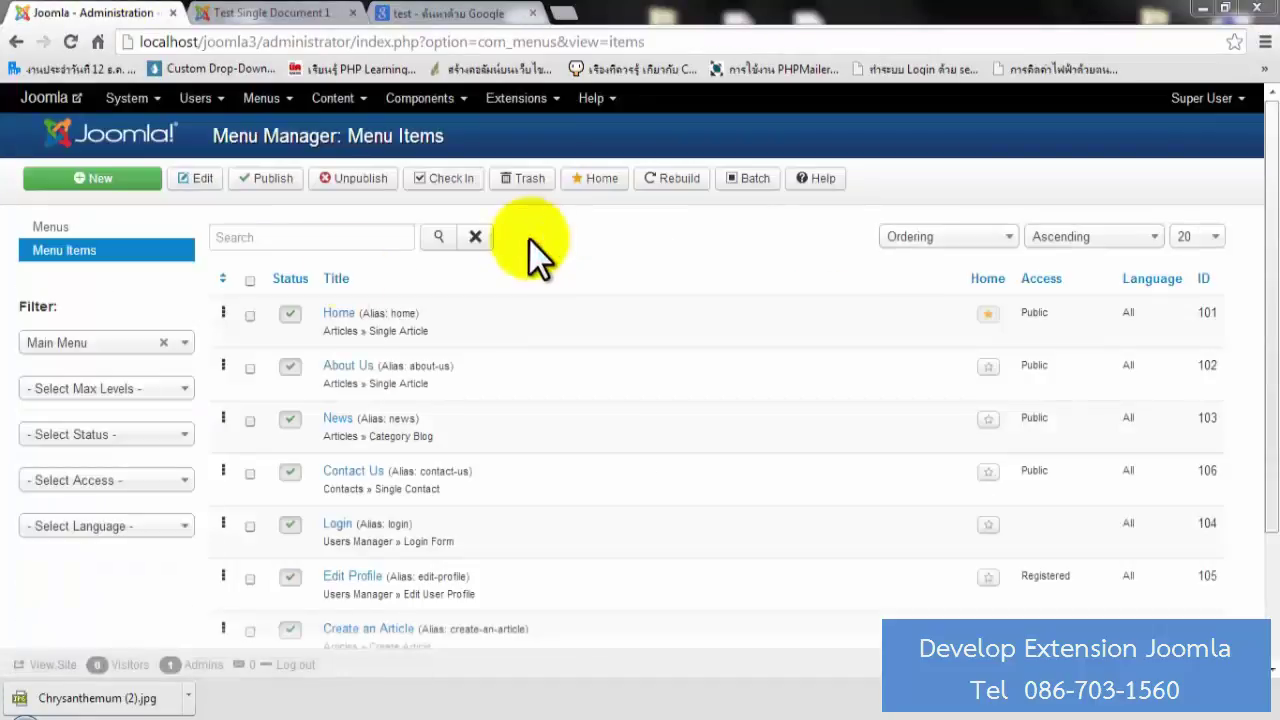
click(92, 178)
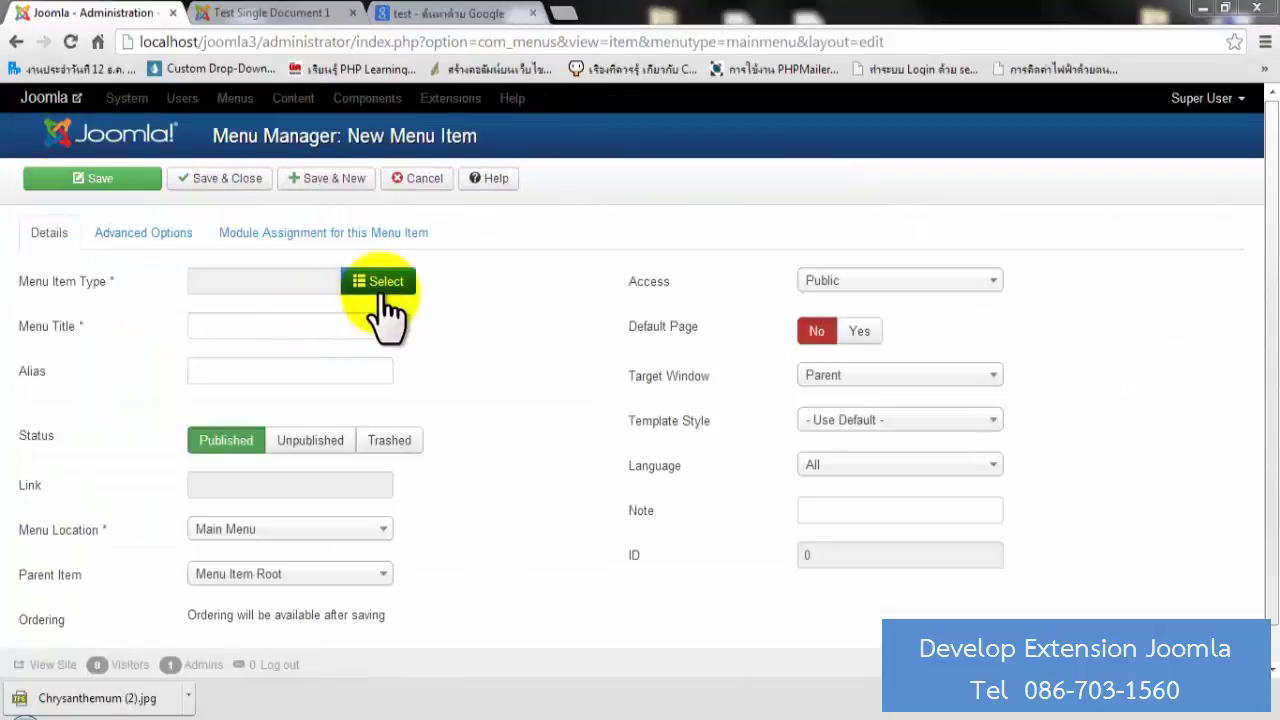
click(377, 287)
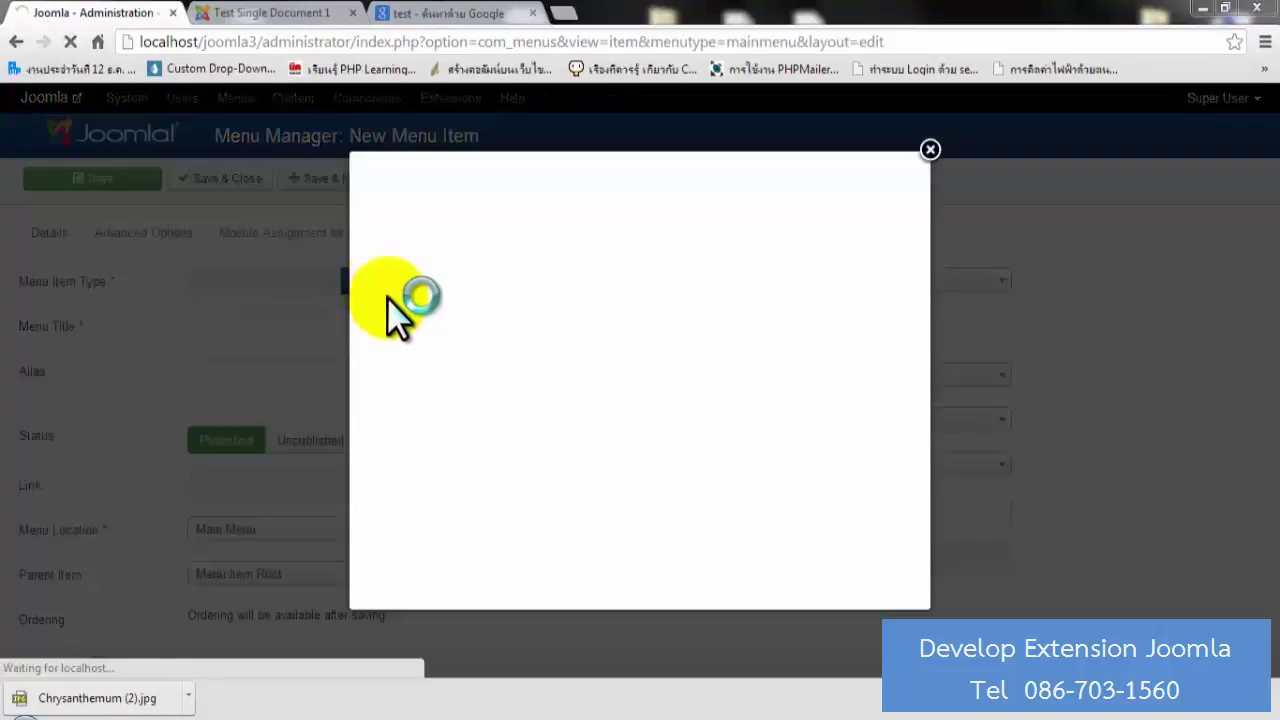
click(414, 292)
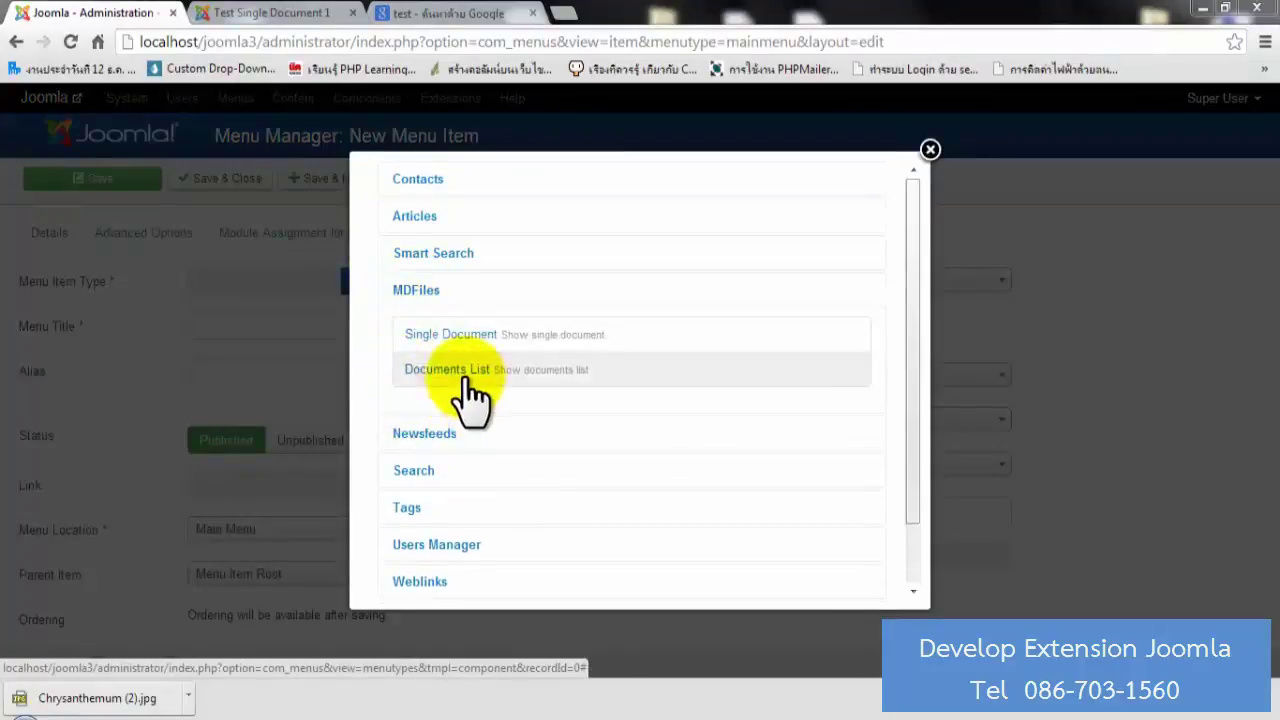
click(481, 369)
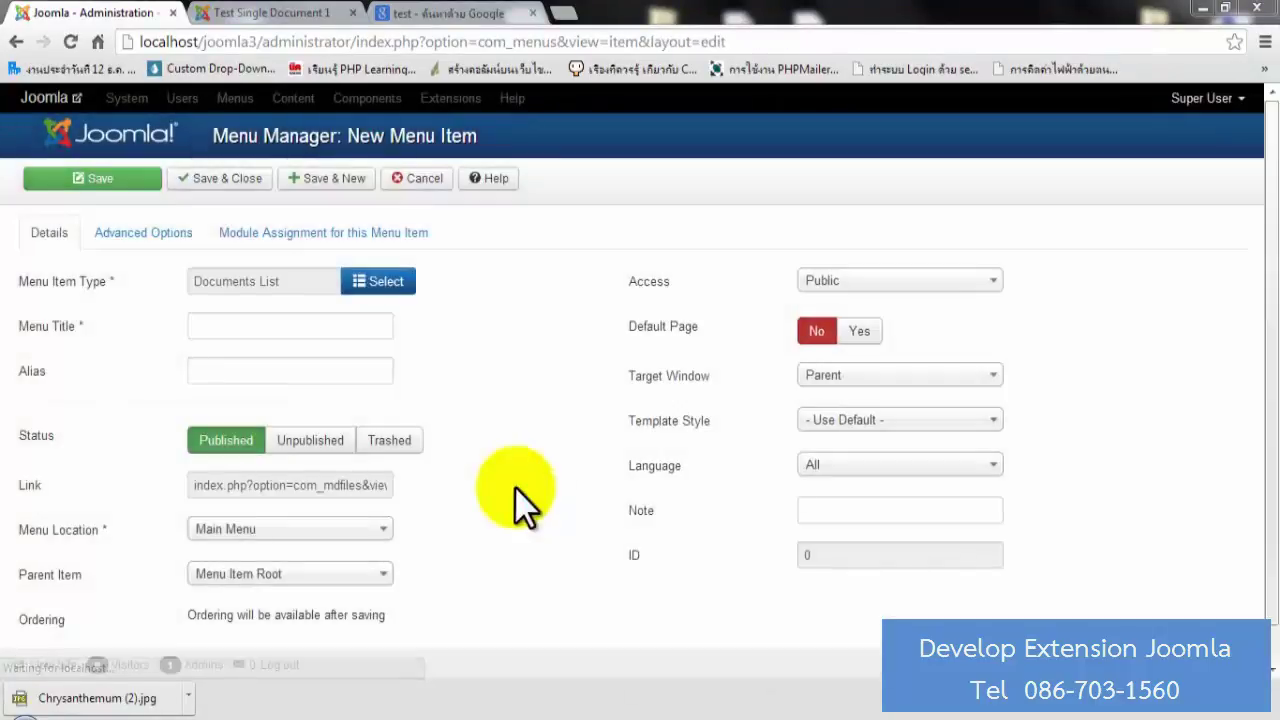
Title the menu item 'Documents List 1' and save it.
click(223, 334)
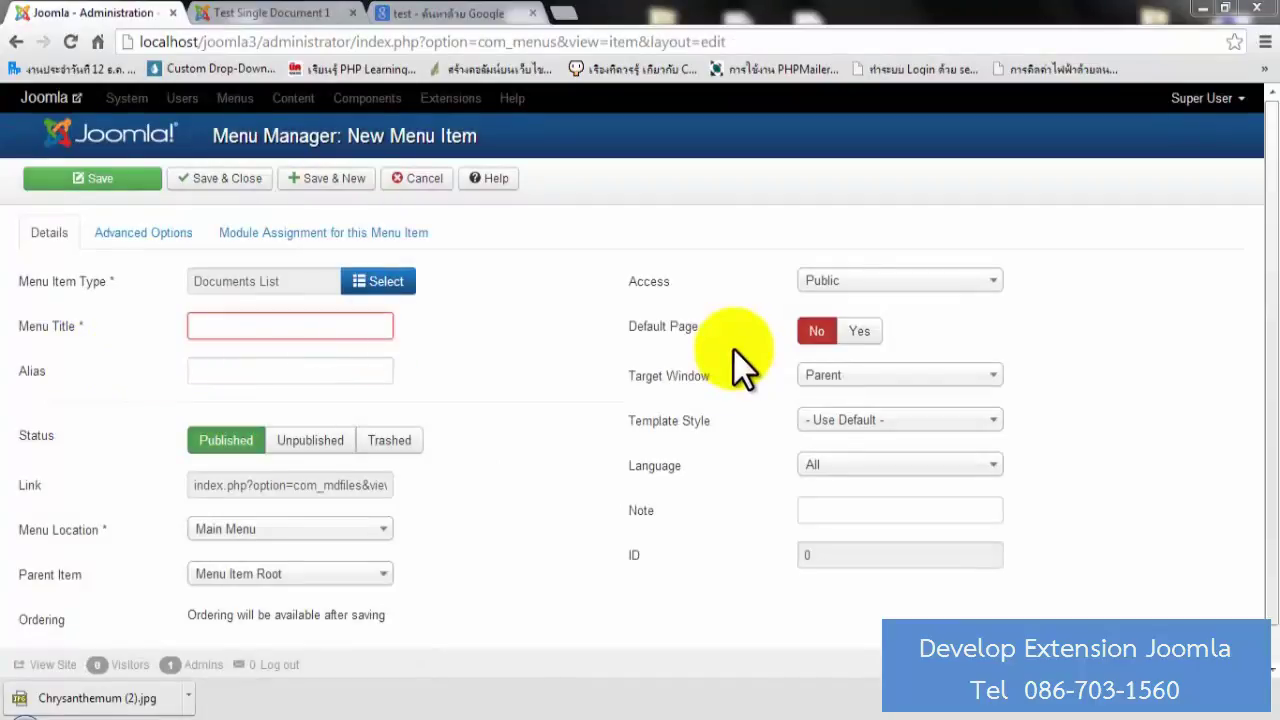
text(Doc)
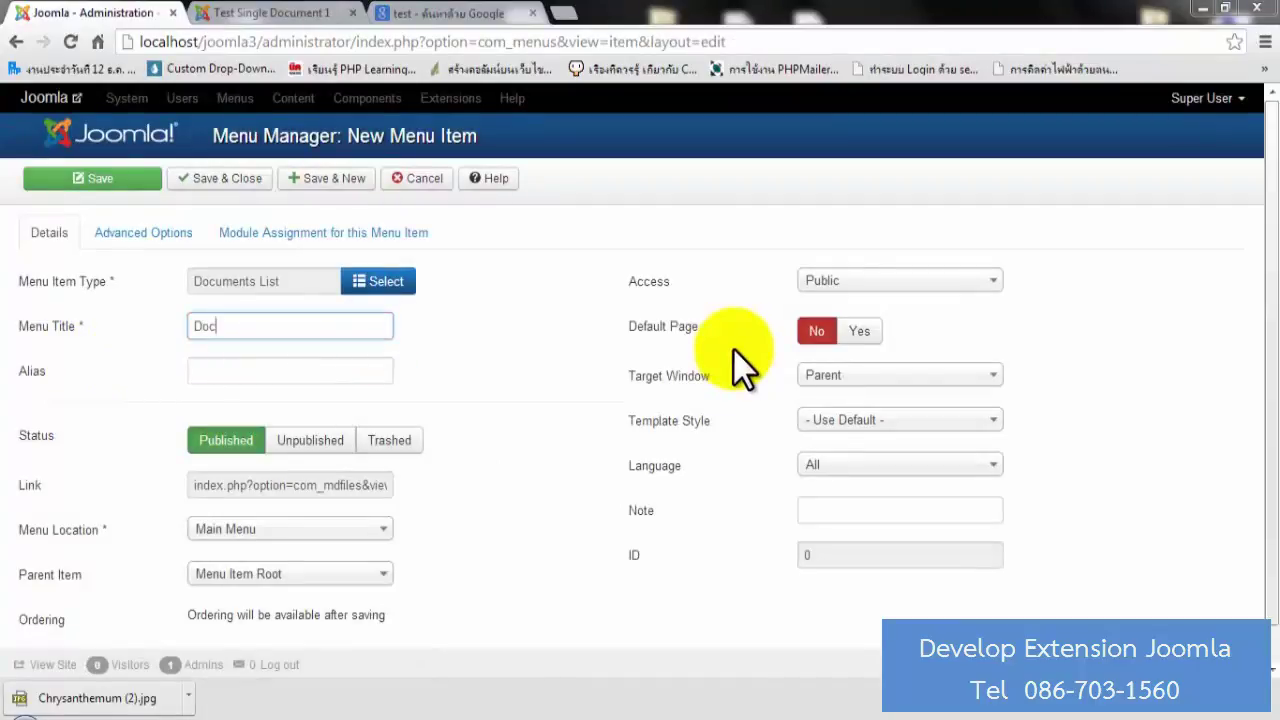
text(uments List 1)
click(36, 177)
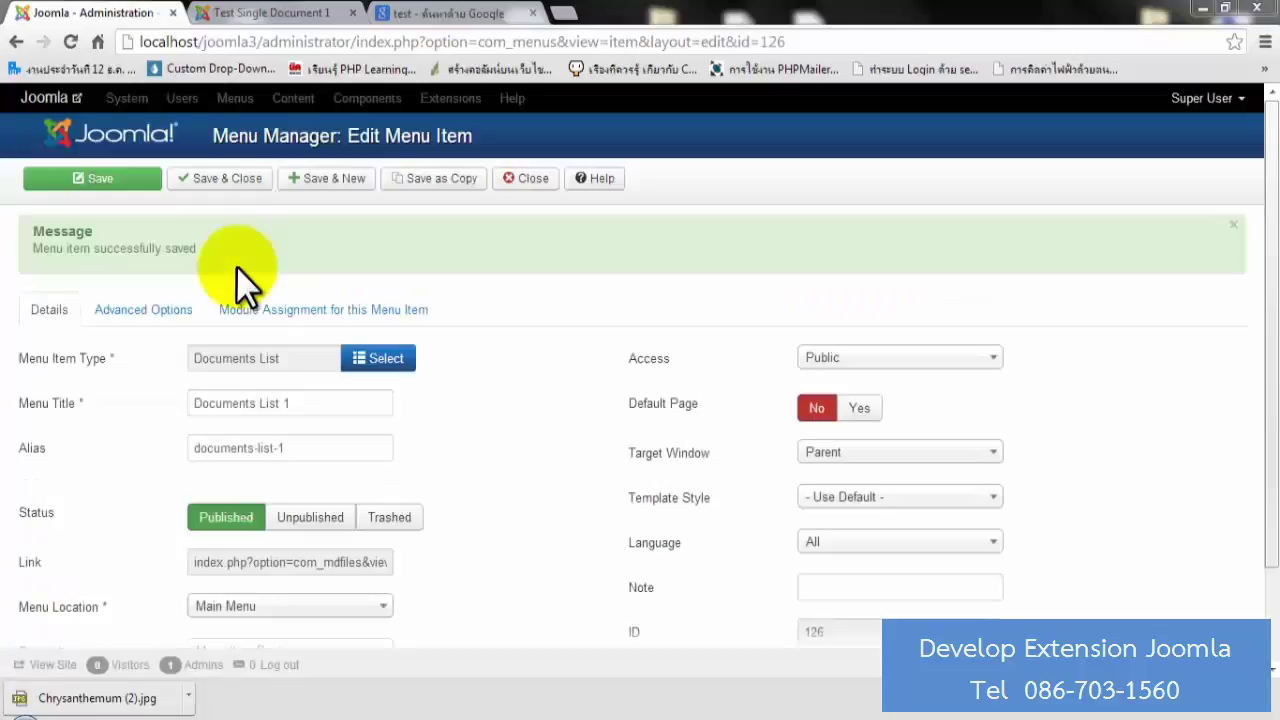
scroll(156, 448, down, 2)
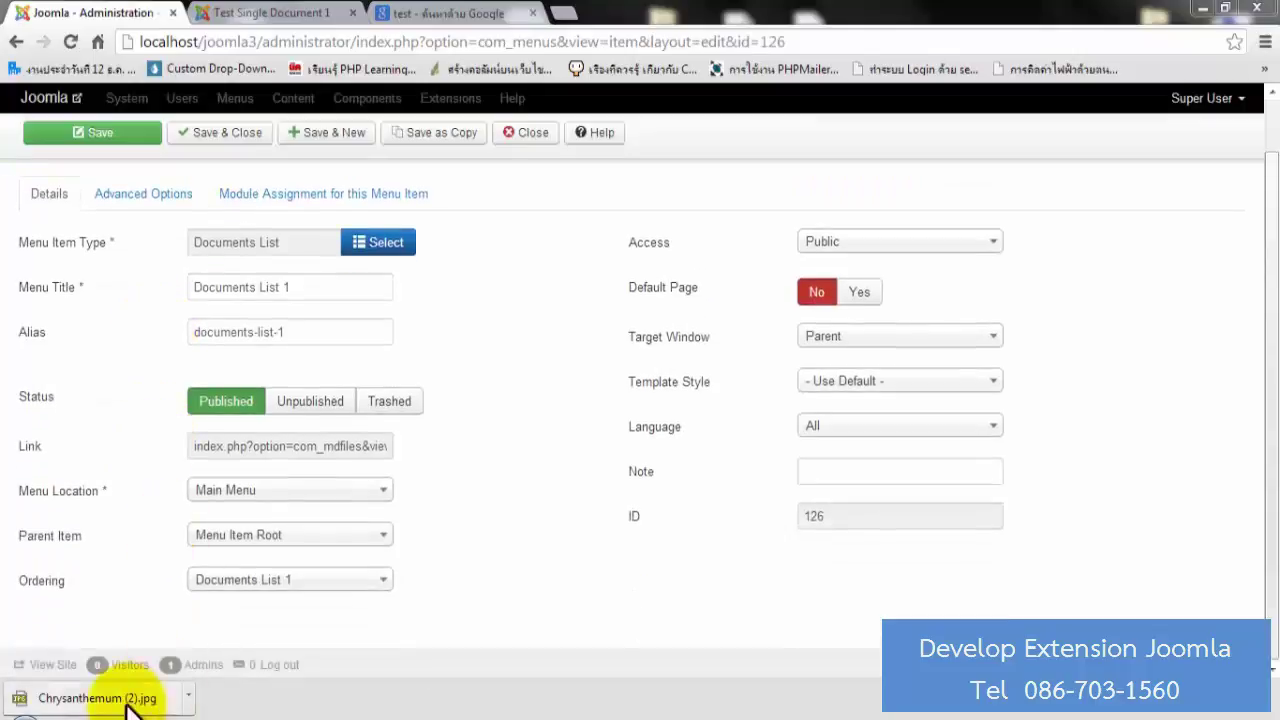
Open the Documents List 1 page on the public site and review its documents.
click(52, 664)
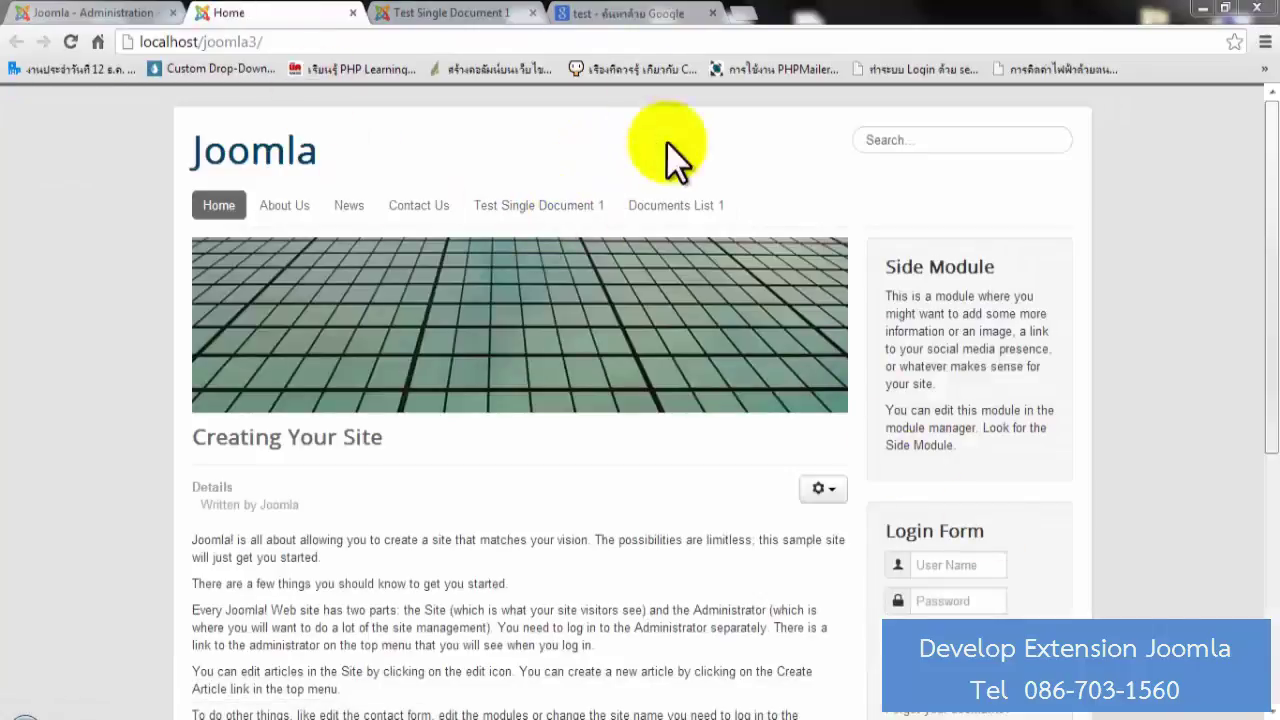
click(695, 206)
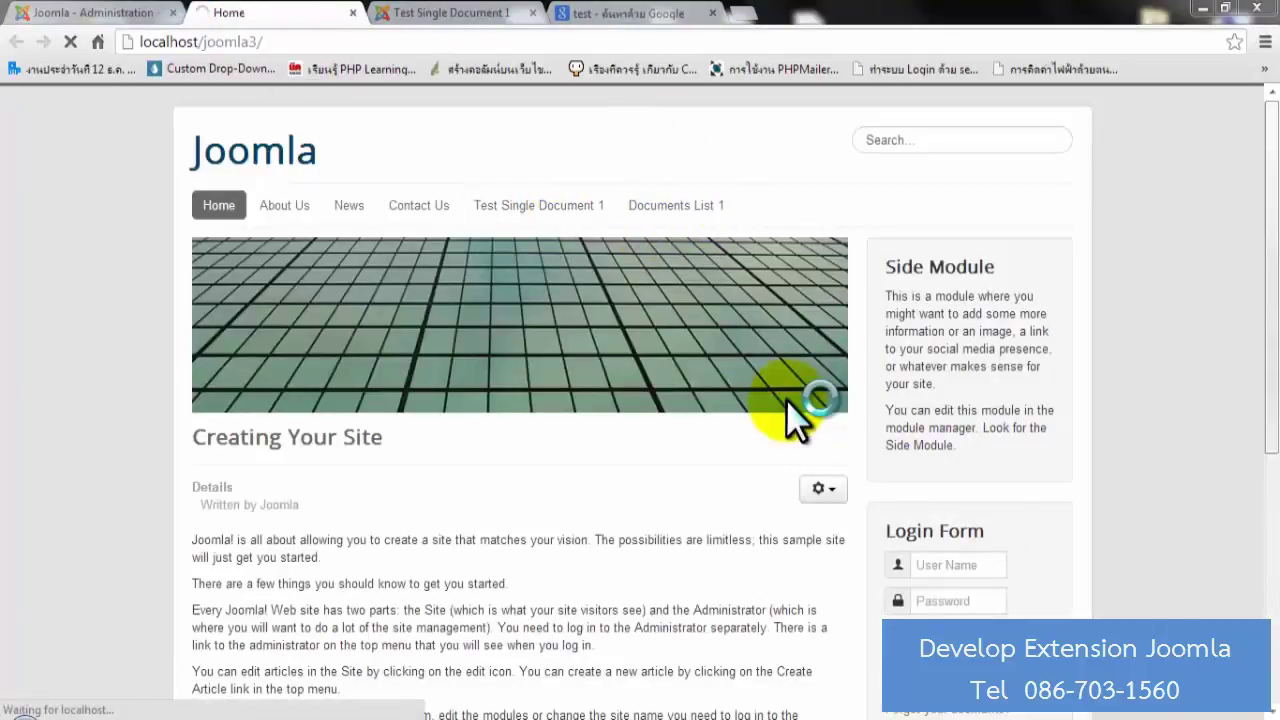
scroll(605, 364, down, 3)
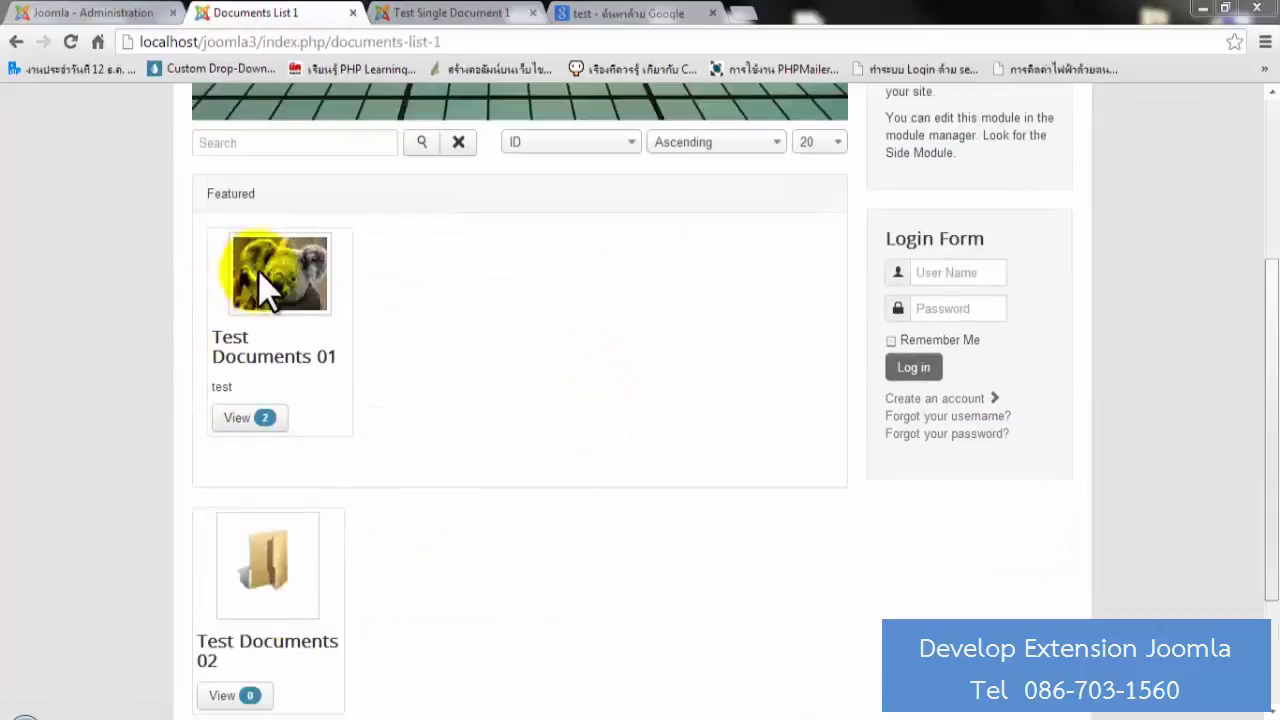
scroll(266, 286, down, 2)
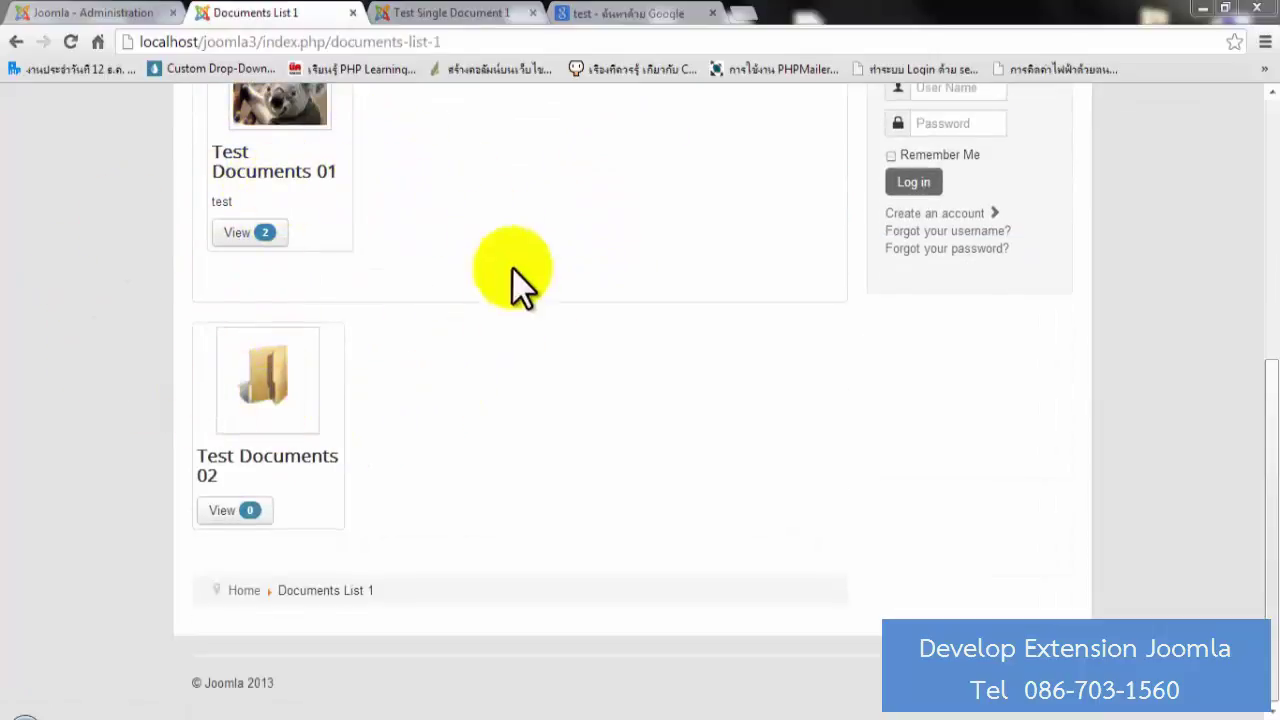
scroll(533, 460, up, 1)
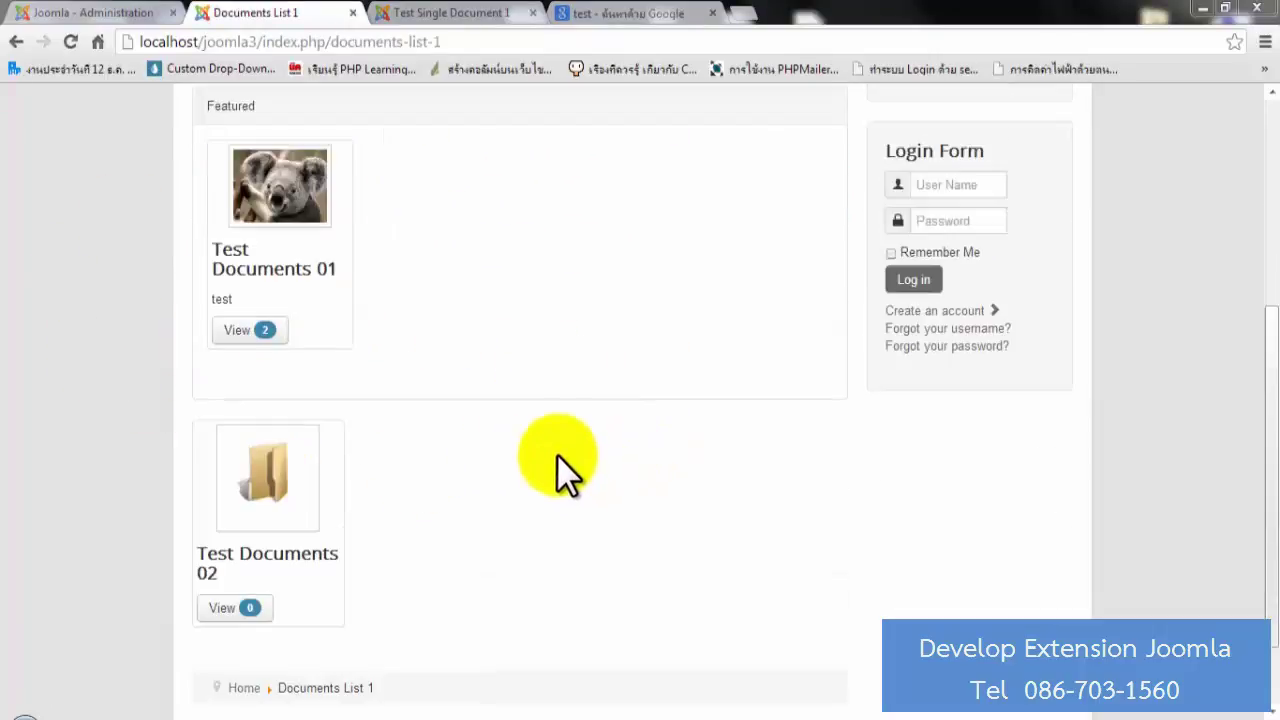
scroll(500, 440, up, 1)
drag(258, 204, 212, 205)
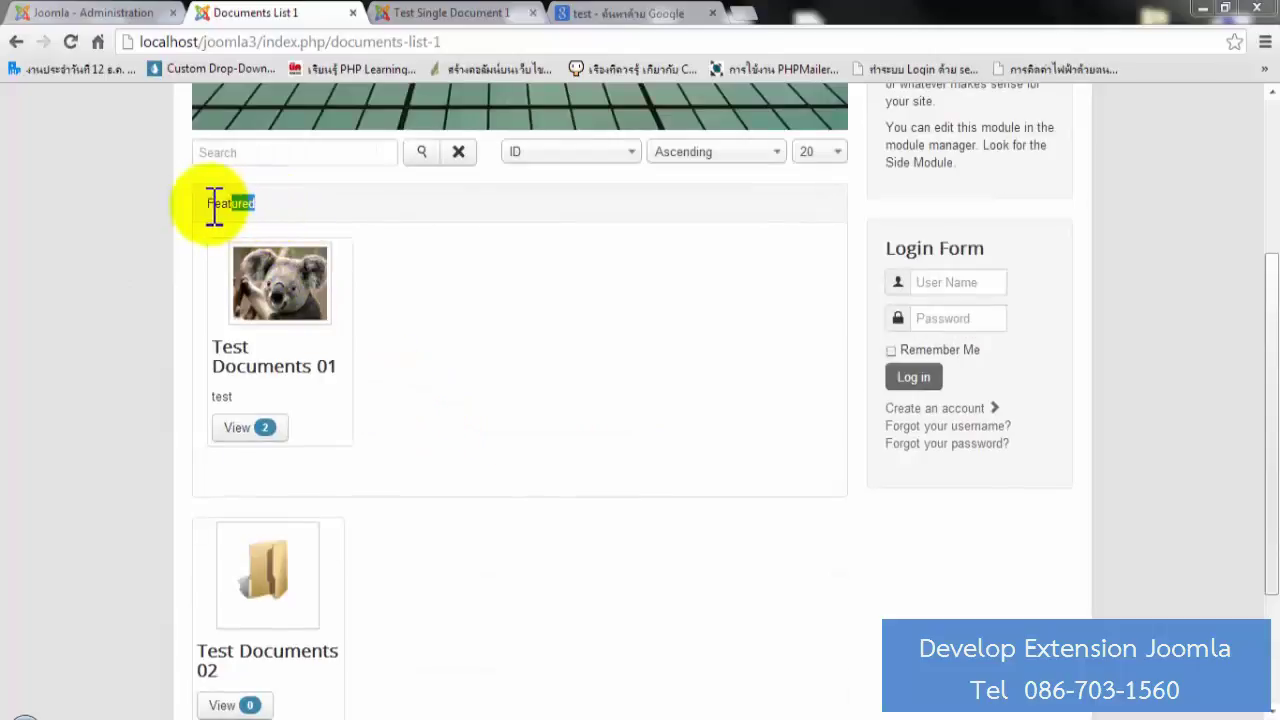
drag(420, 357, 517, 378)
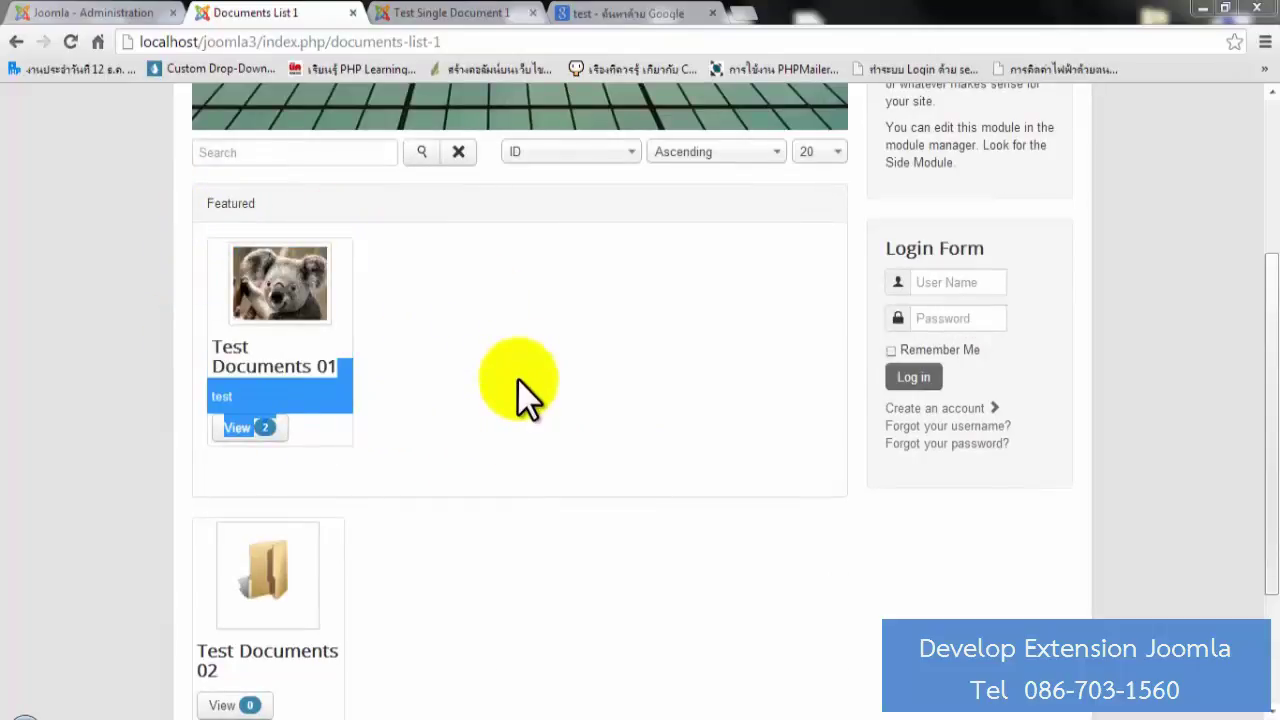
click(517, 378)
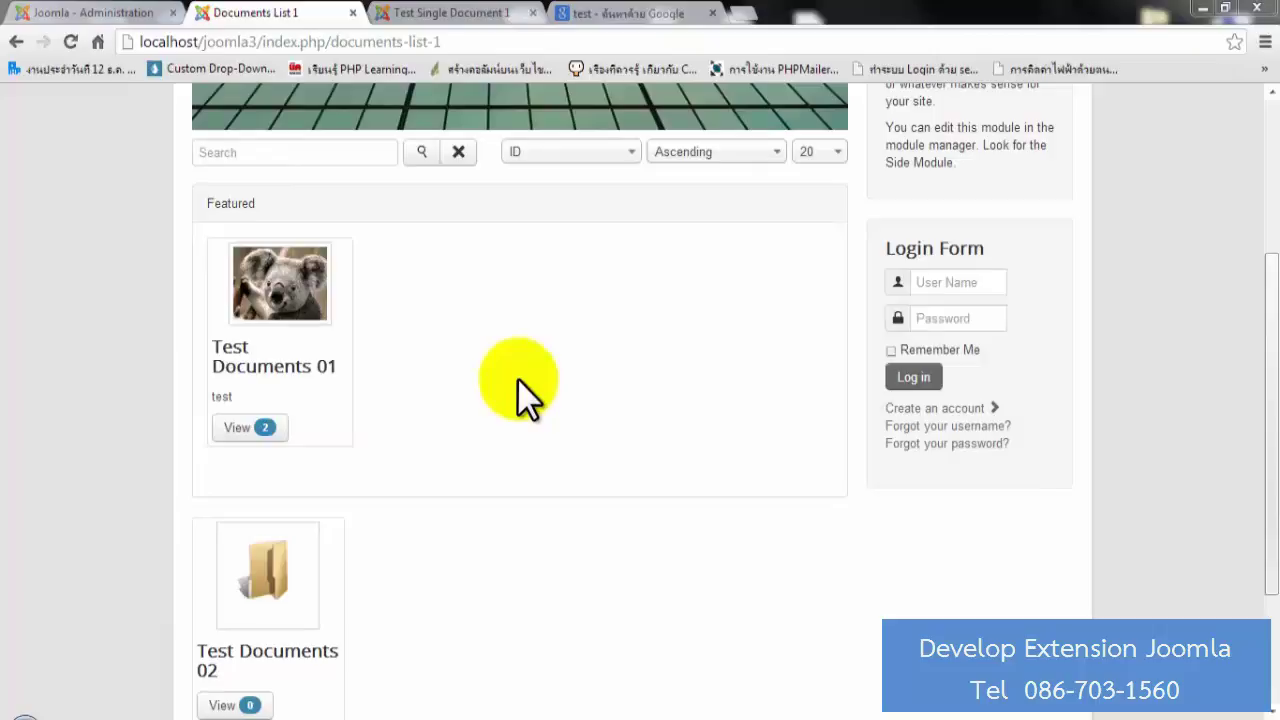
Open the Test Documents 02 detail page showing its Test Link attachment.
scroll(517, 378, down, 2)
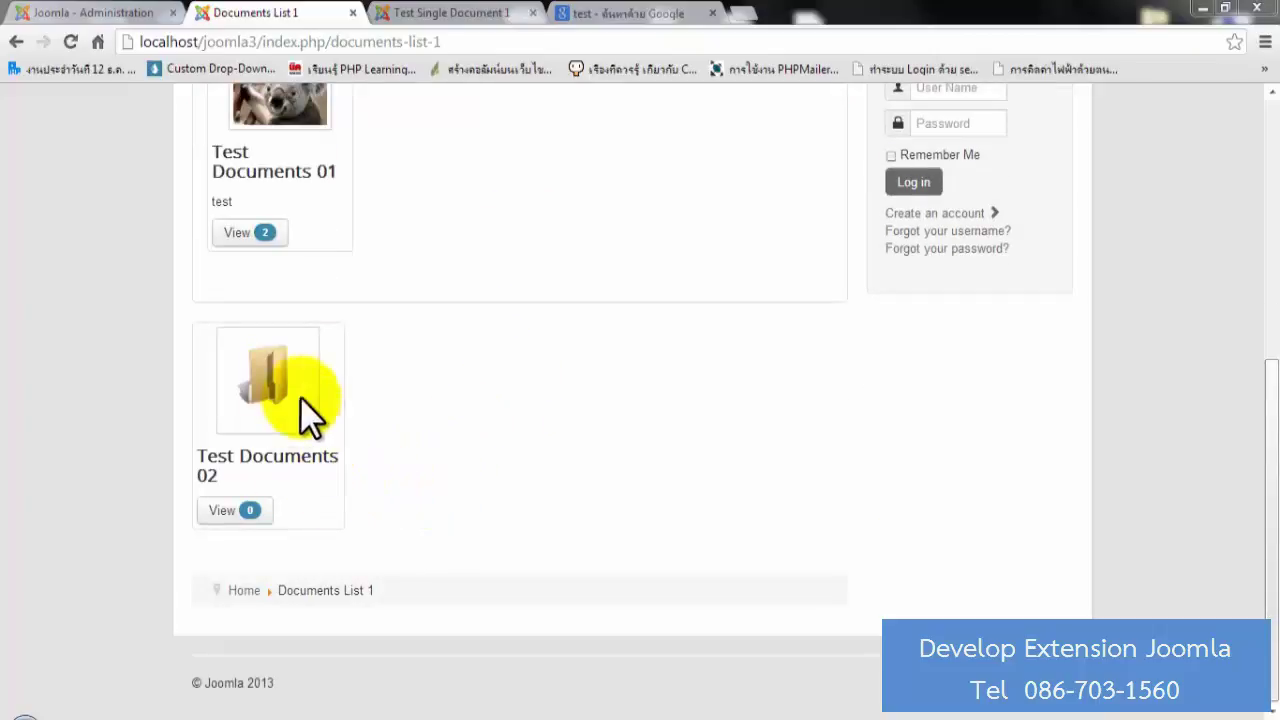
click(235, 512)
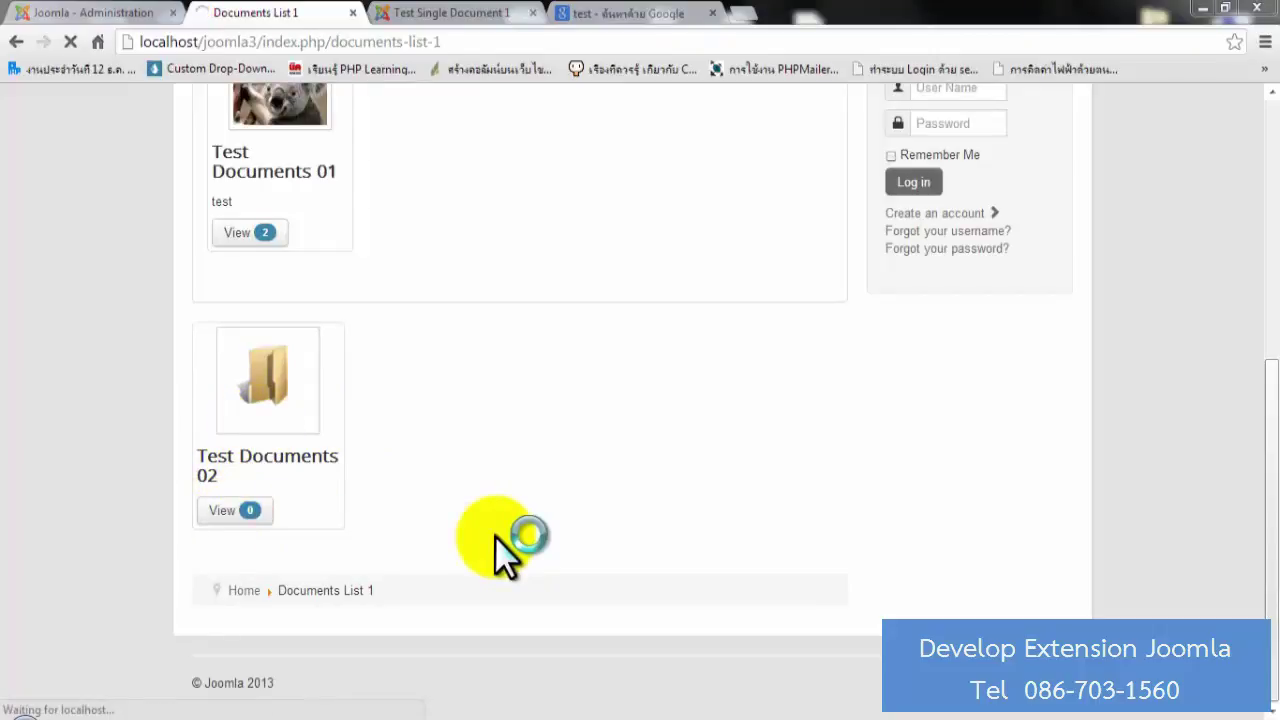
scroll(480, 480, down, 3)
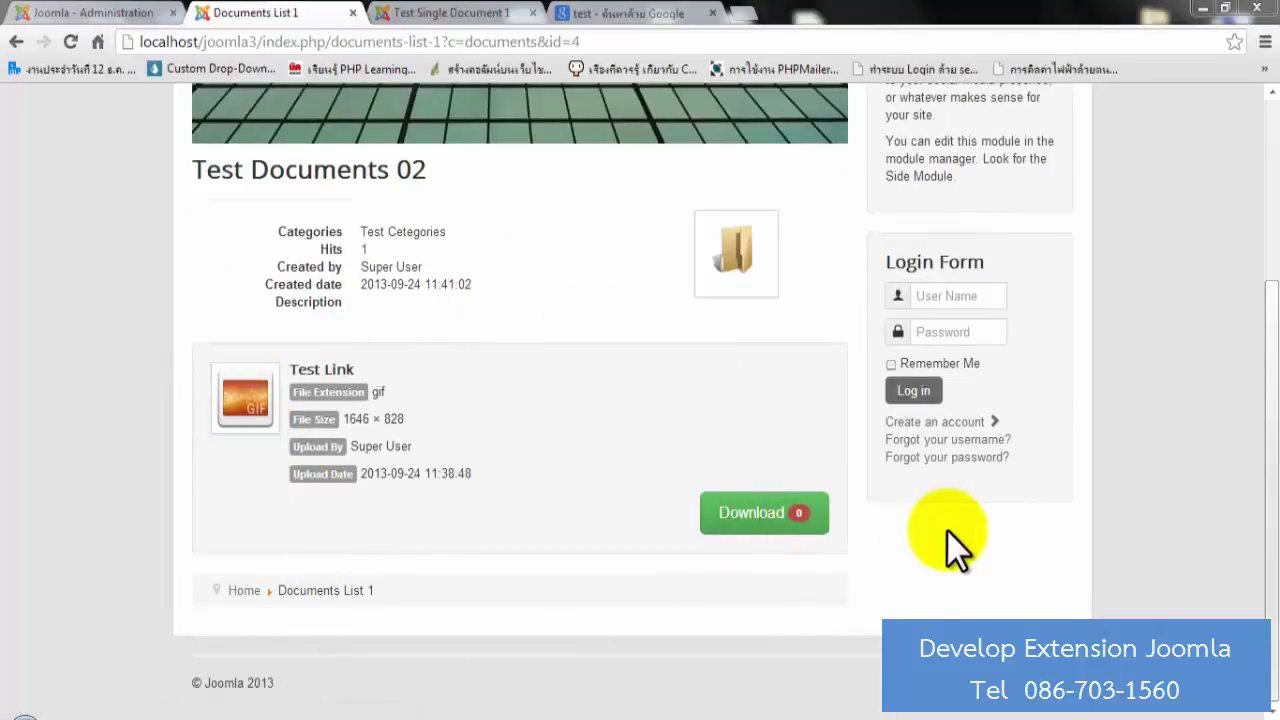
scroll(950, 545, up, 3)
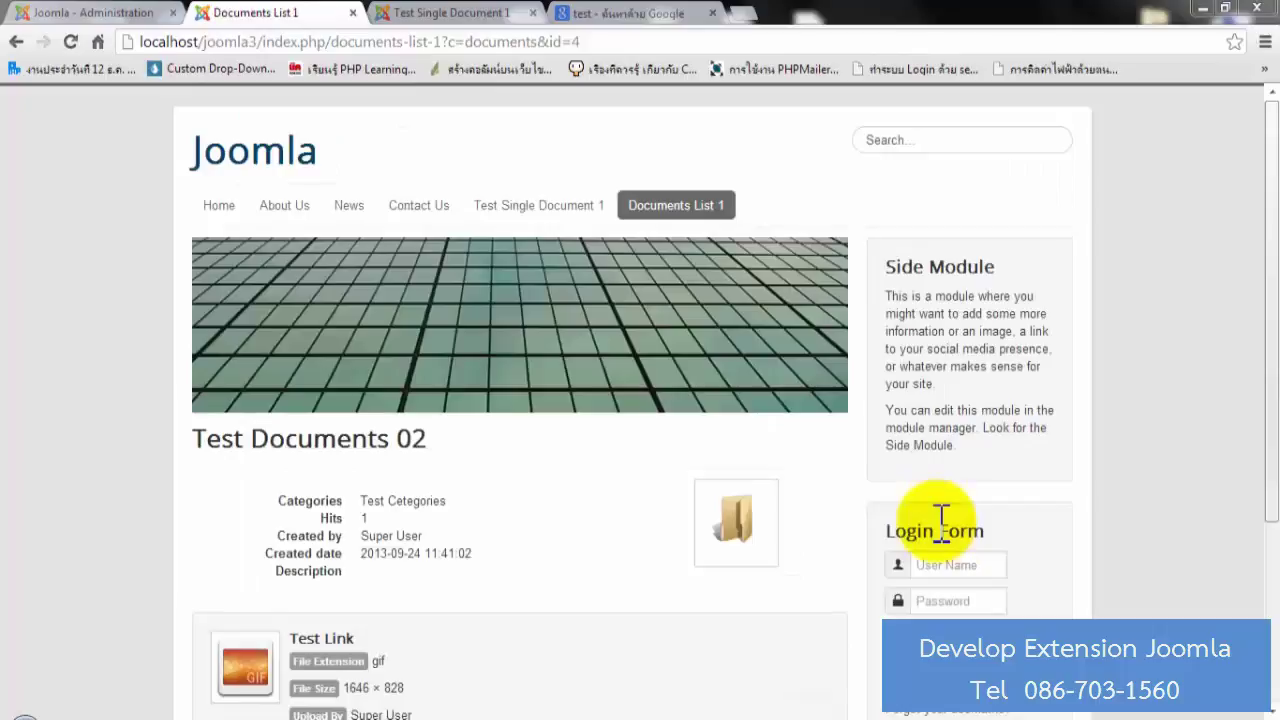